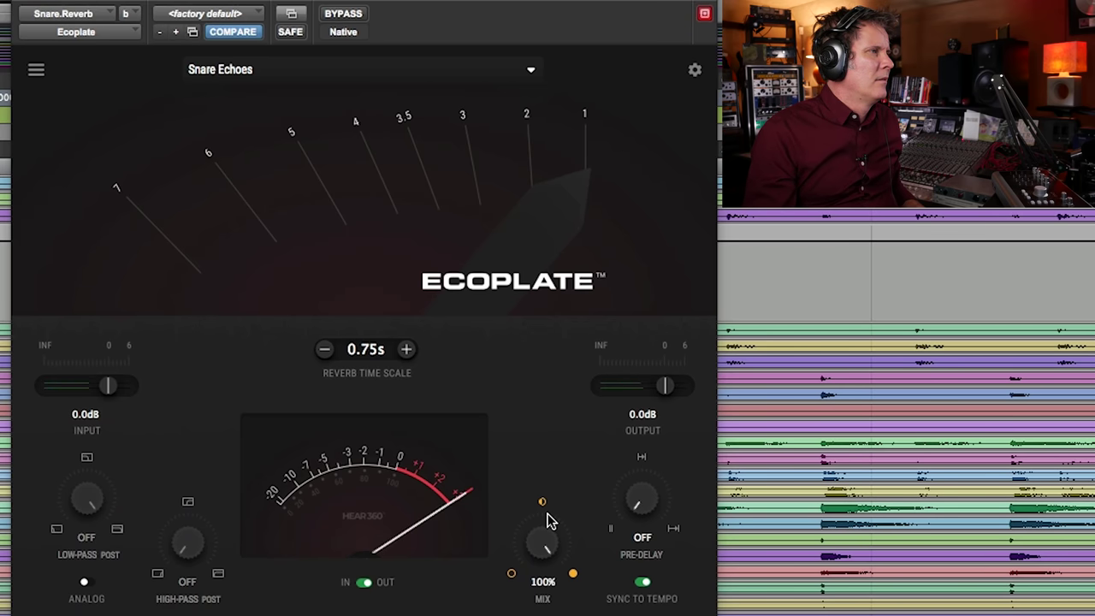
- Raise the Snare Echoes reverb time scale from 0.75s to 0.95s
click(406, 350)
- Lengthen the Ecoplate reverb time scale up to 4s to audition it
click(406, 350)
click(406, 350)
click(407, 350)
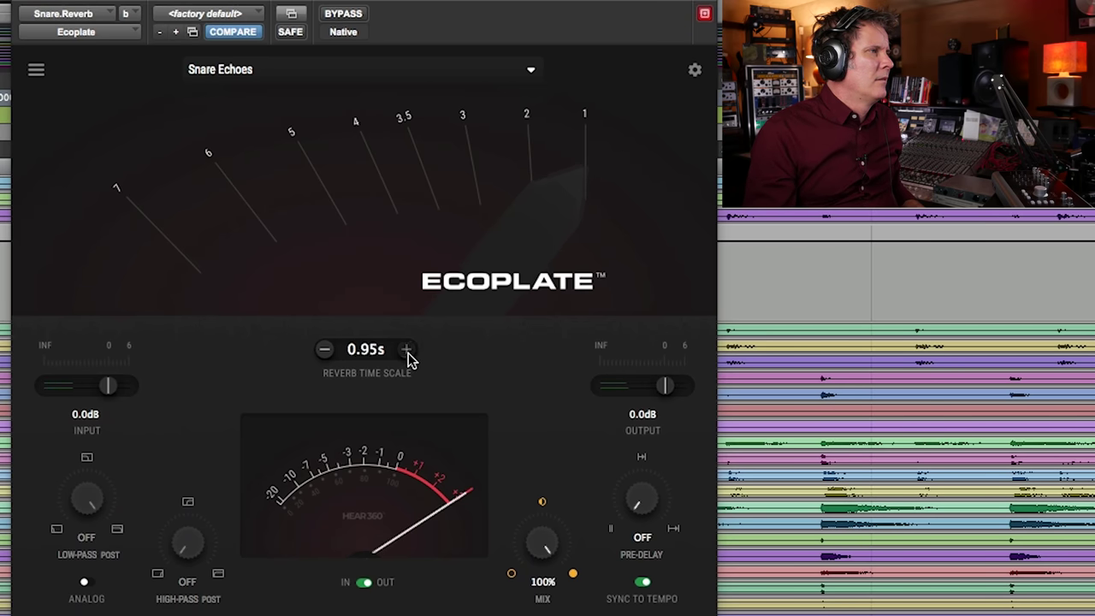
click(406, 350)
click(406, 349)
click(407, 349)
click(407, 349)
click(406, 350)
click(406, 350)
click(406, 350)
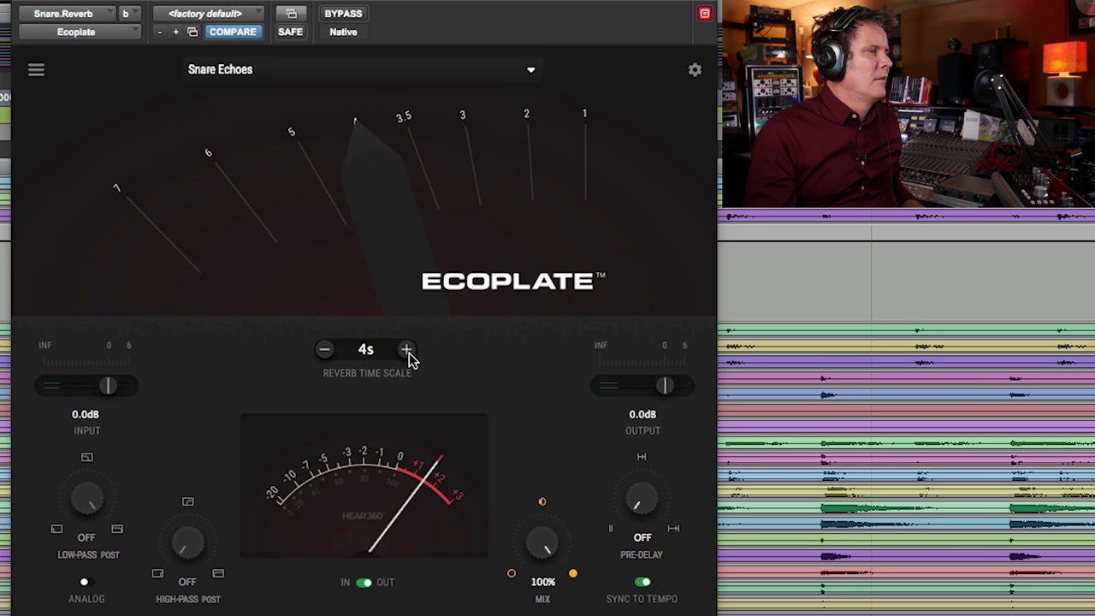
- Step the reverb time scale down from 3.5s through 2s, 1s and 0.8s to 0.75s
click(326, 351)
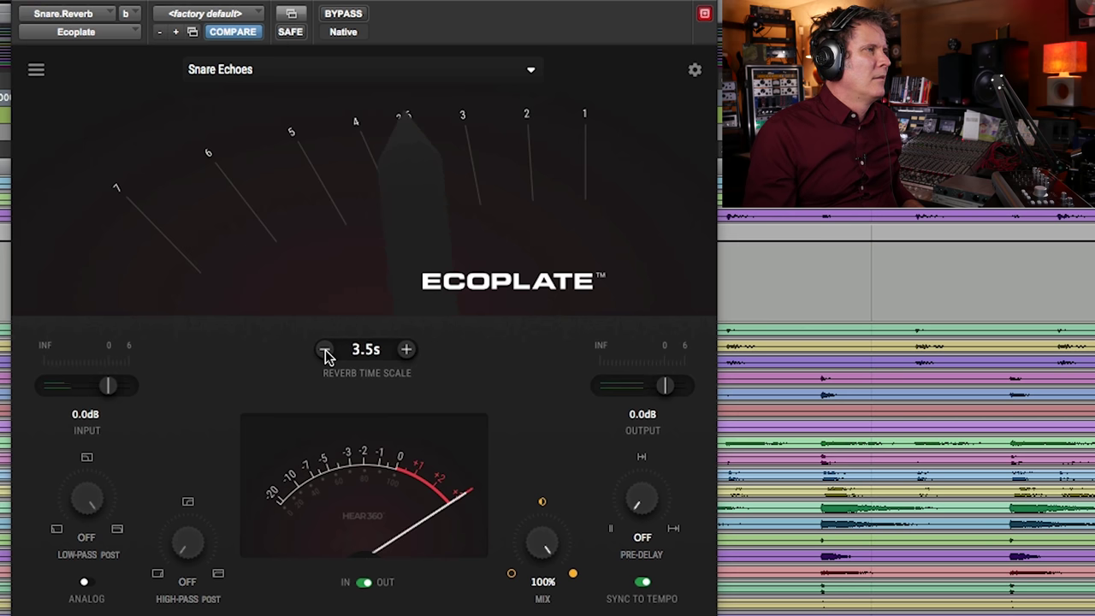
click(326, 350)
click(326, 351)
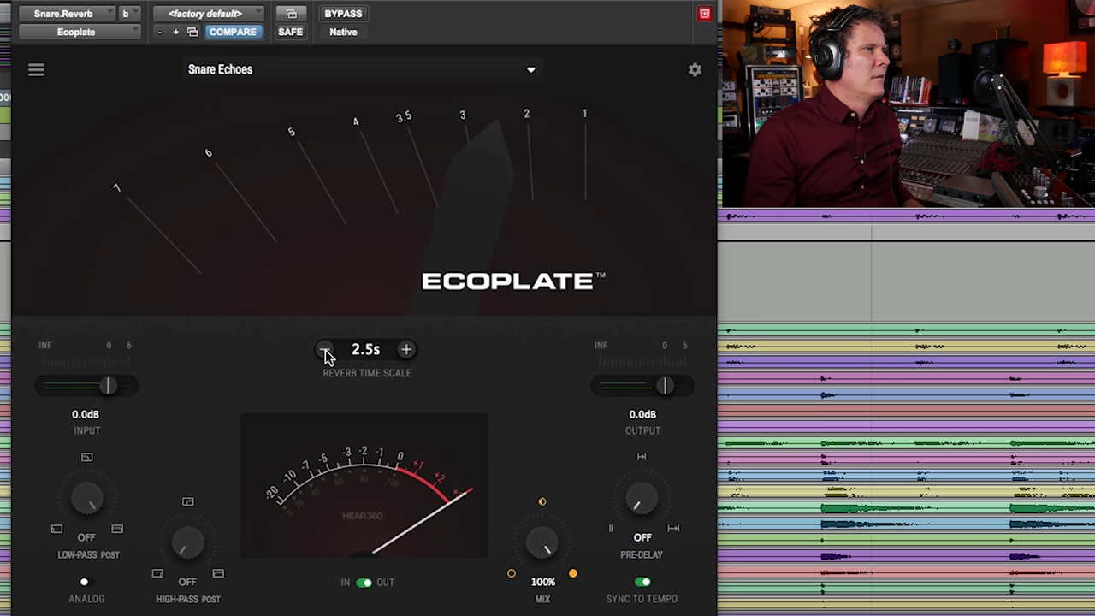
click(325, 350)
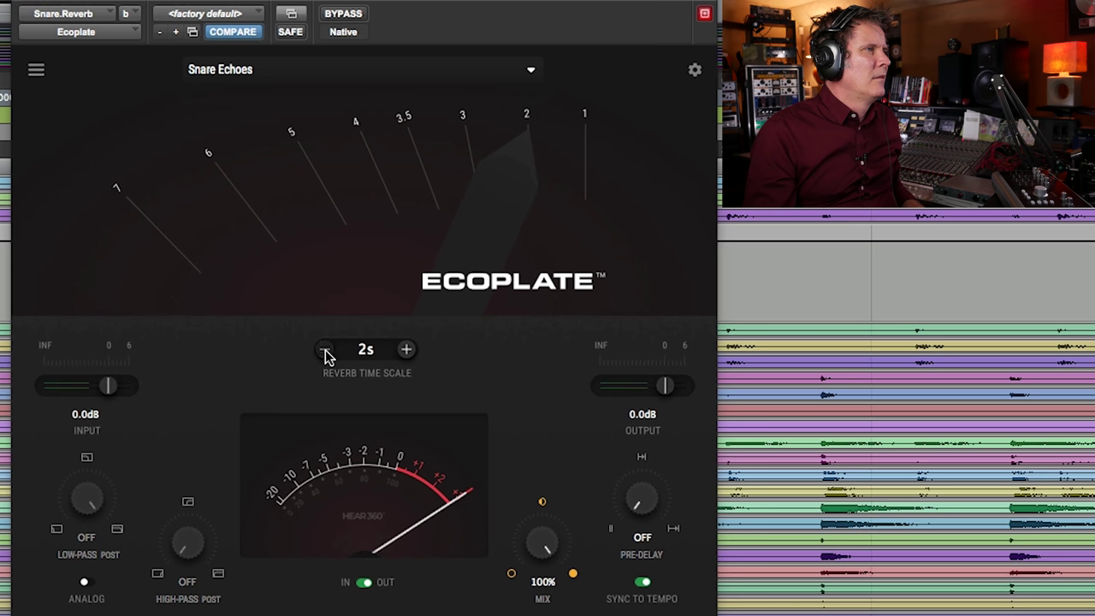
click(326, 350)
click(325, 351)
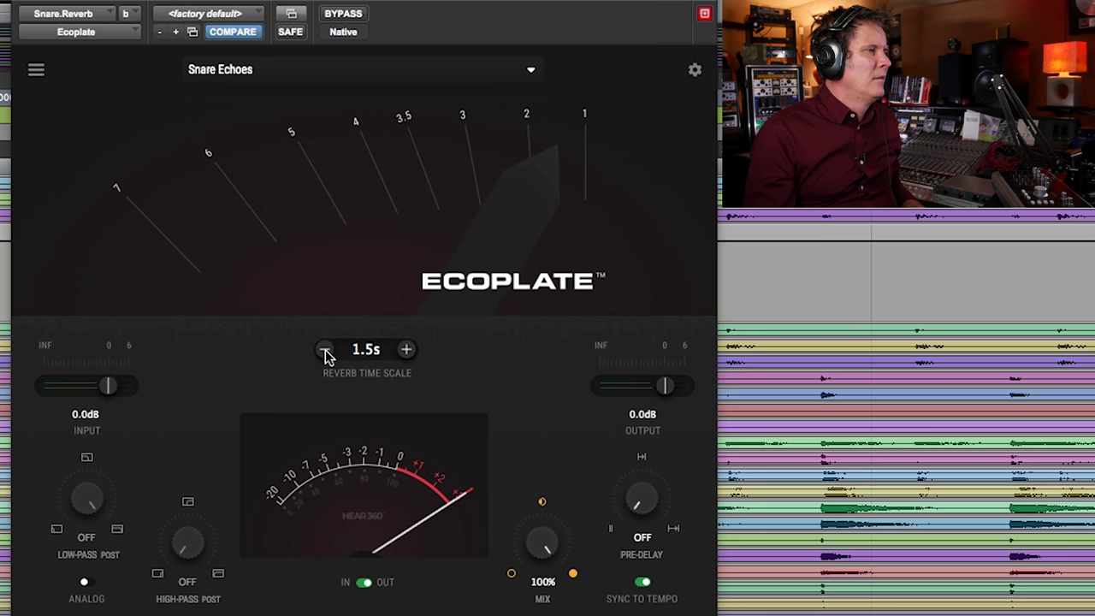
click(326, 351)
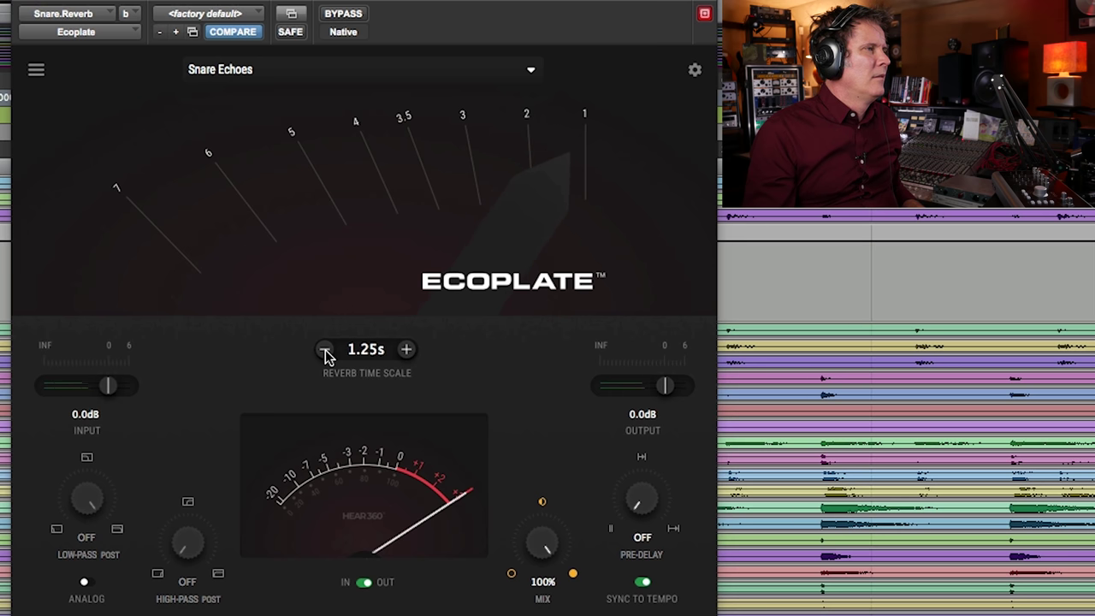
click(326, 351)
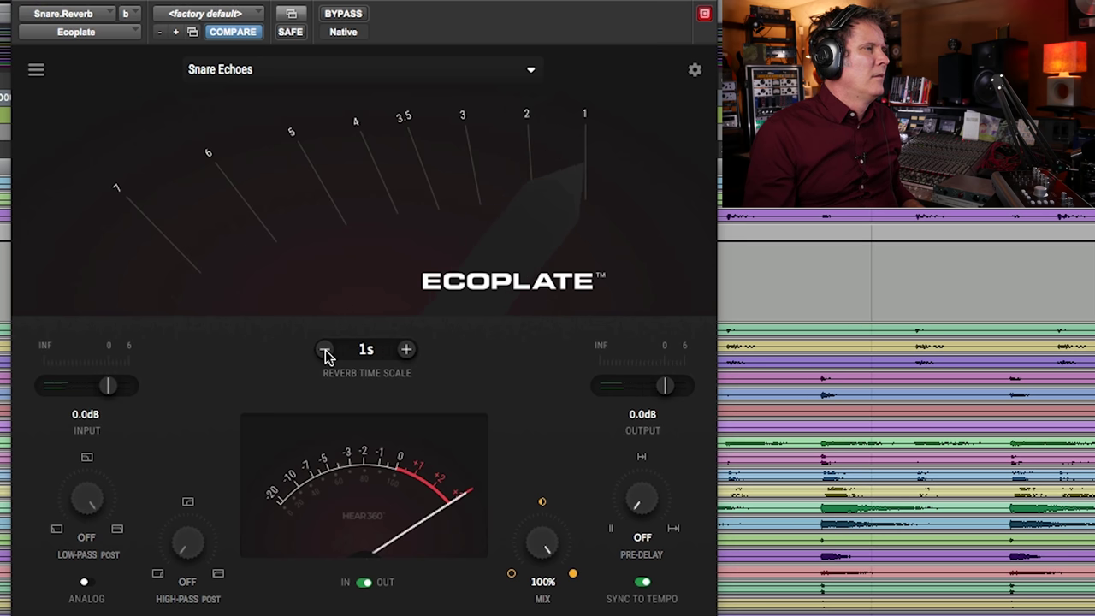
click(325, 351)
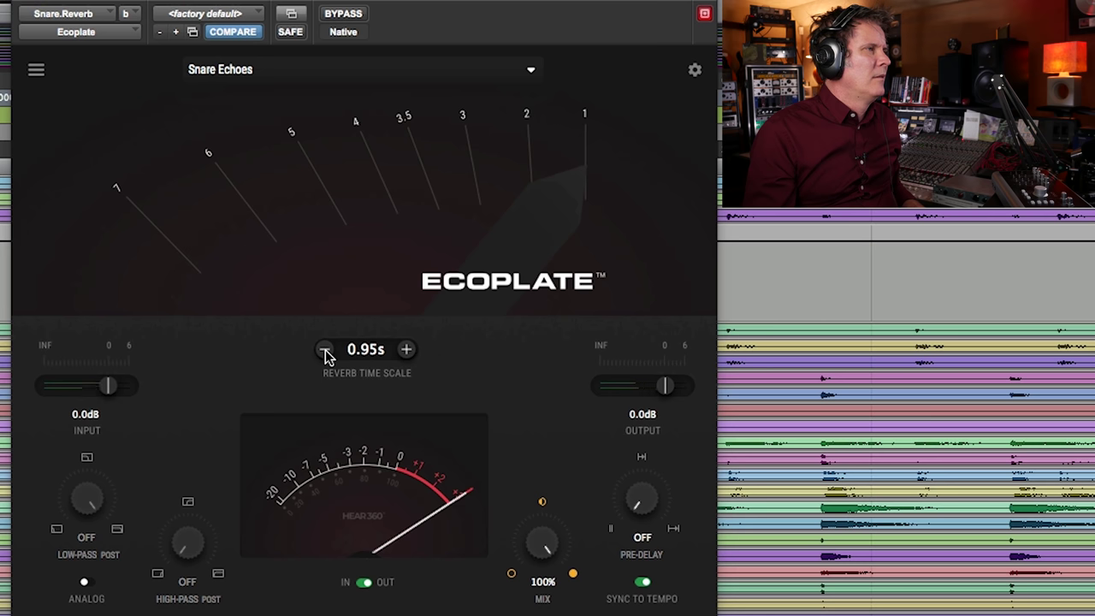
click(326, 350)
click(325, 351)
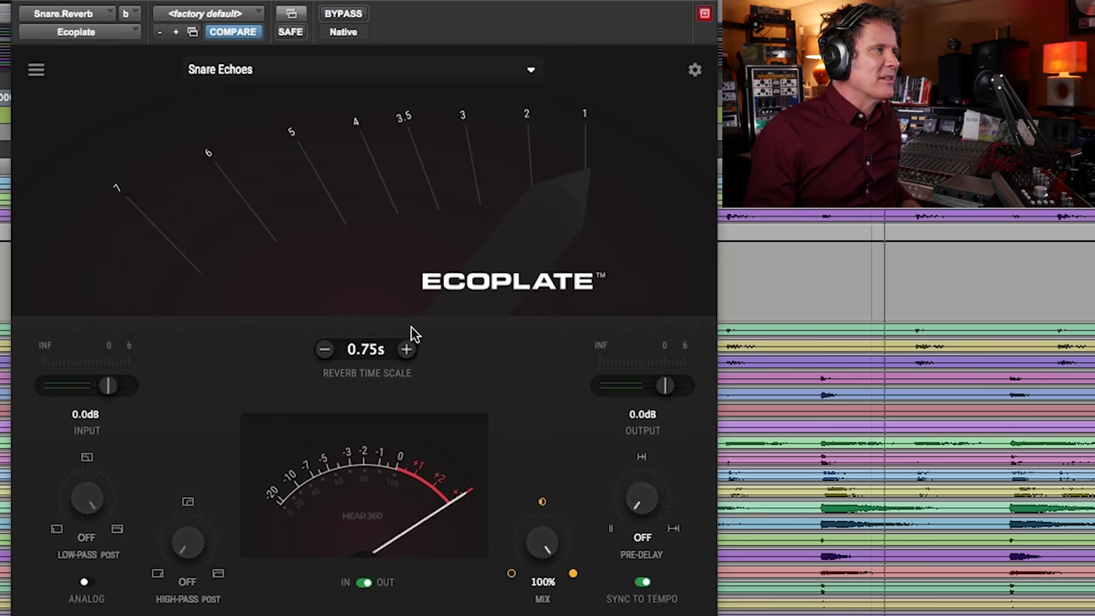
- Trim the Ecoplate input to -0.6dB and lower the output to about -5.2dB
drag(116, 385, 114, 390)
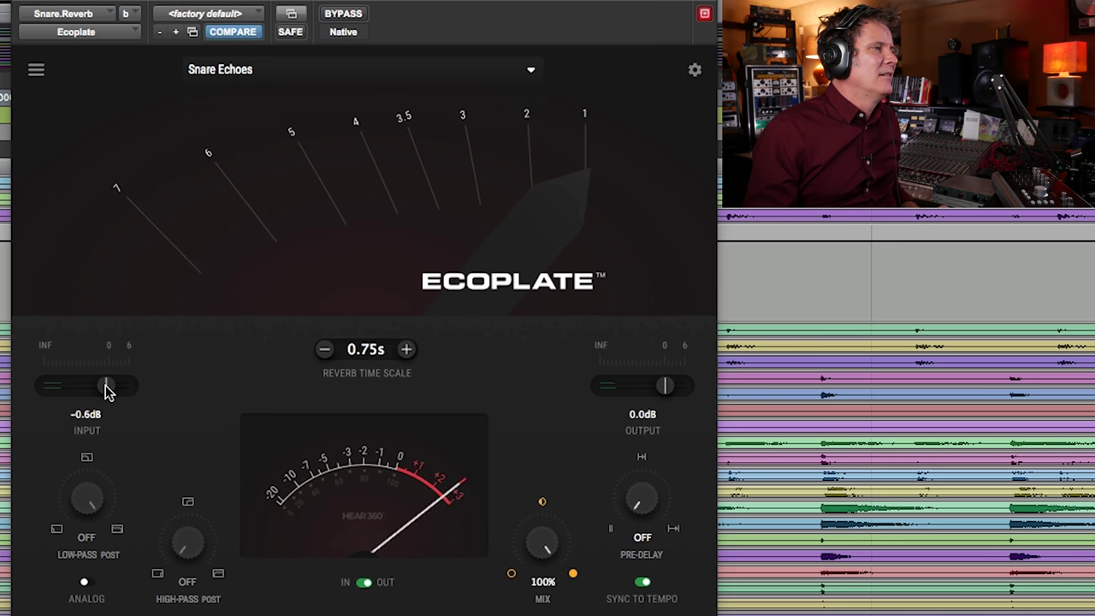
drag(667, 382, 666, 388)
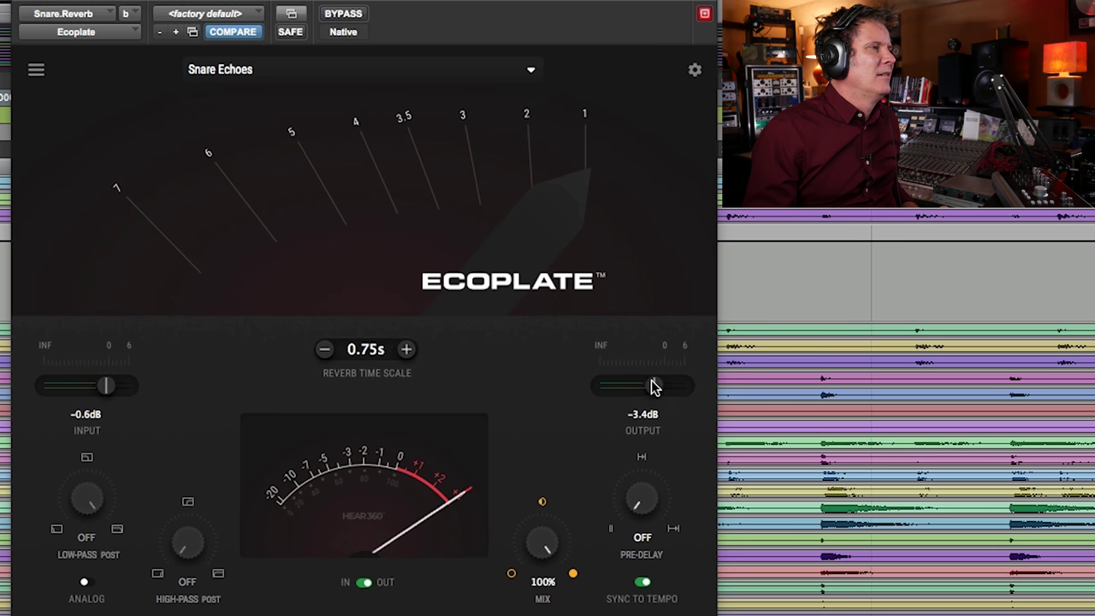
drag(653, 387, 650, 386)
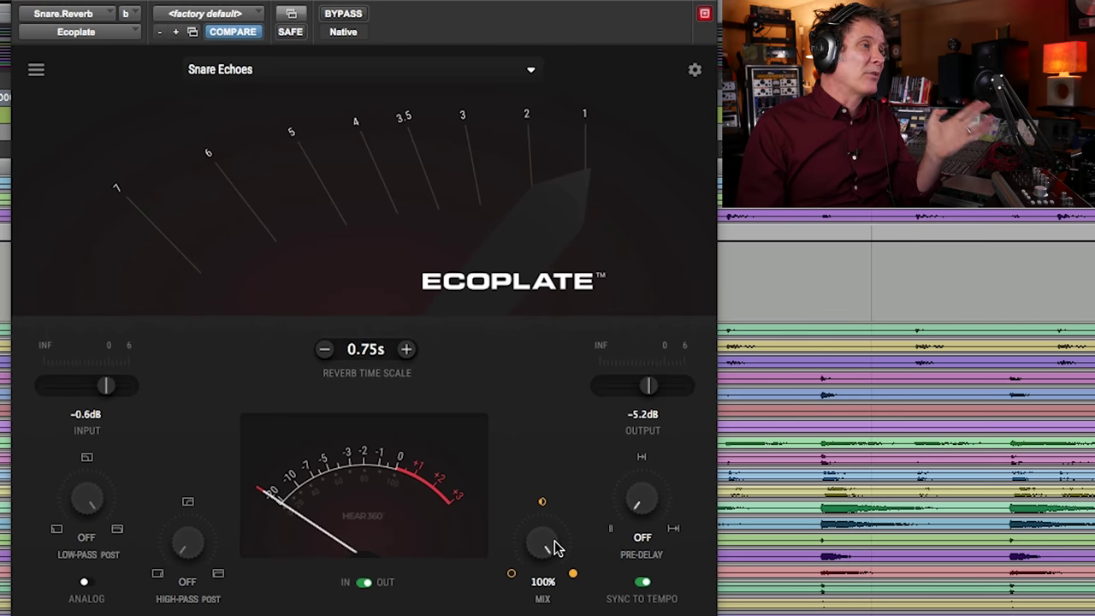
- Compare Analog mode on and off, leave it on, and switch the low-pass filter to PRE
click(88, 582)
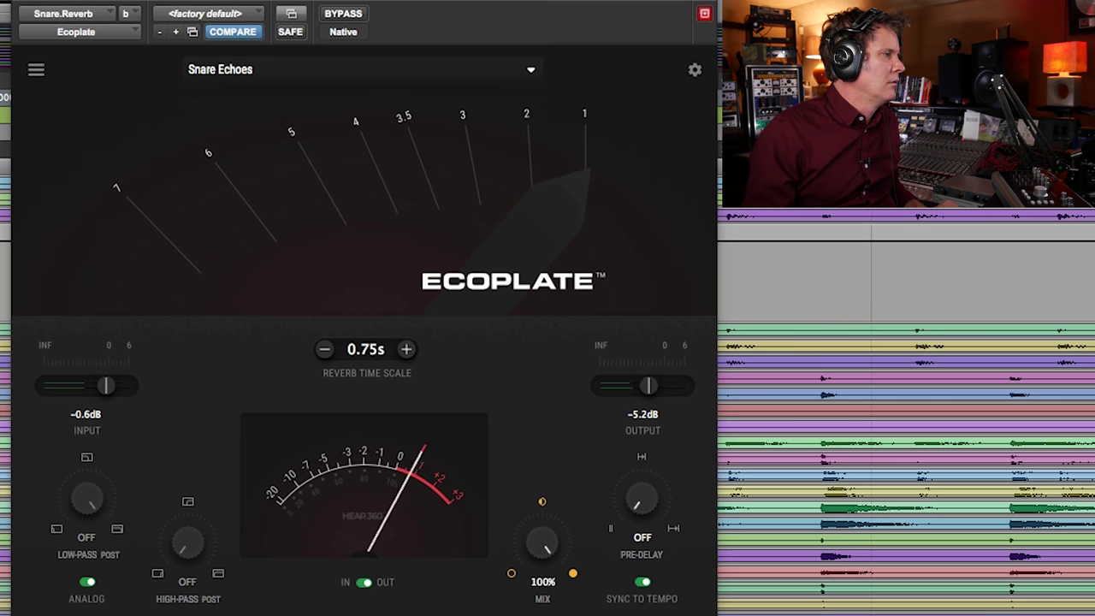
click(87, 583)
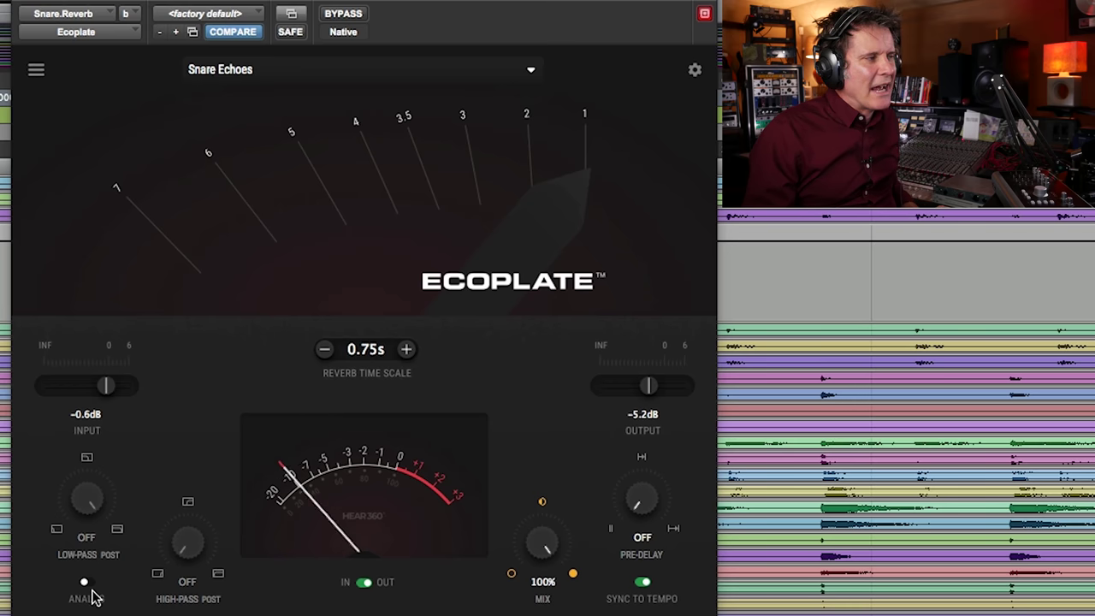
click(93, 582)
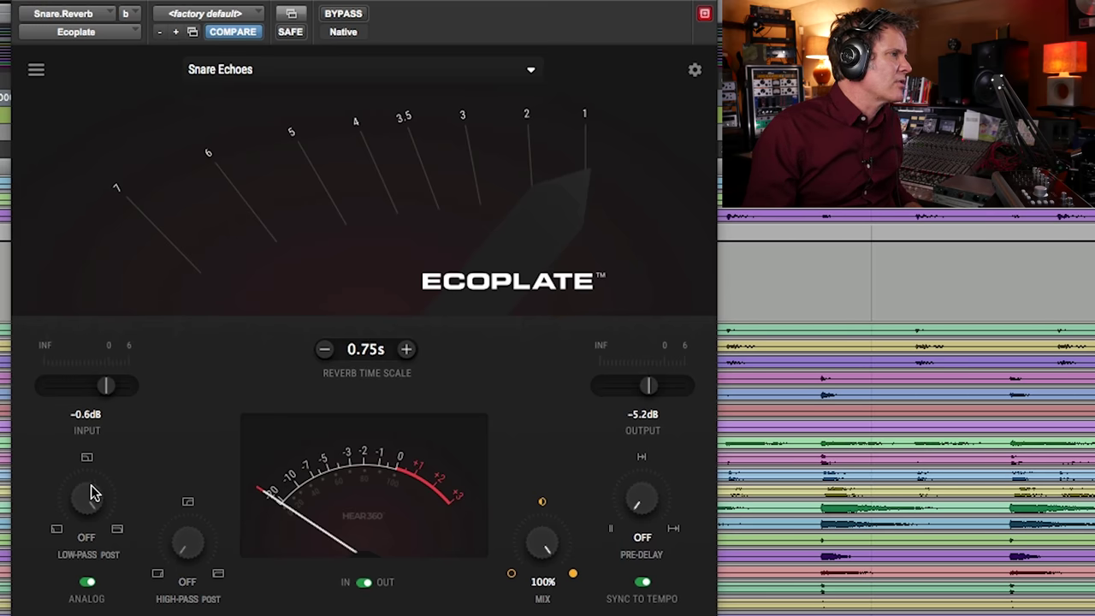
click(111, 554)
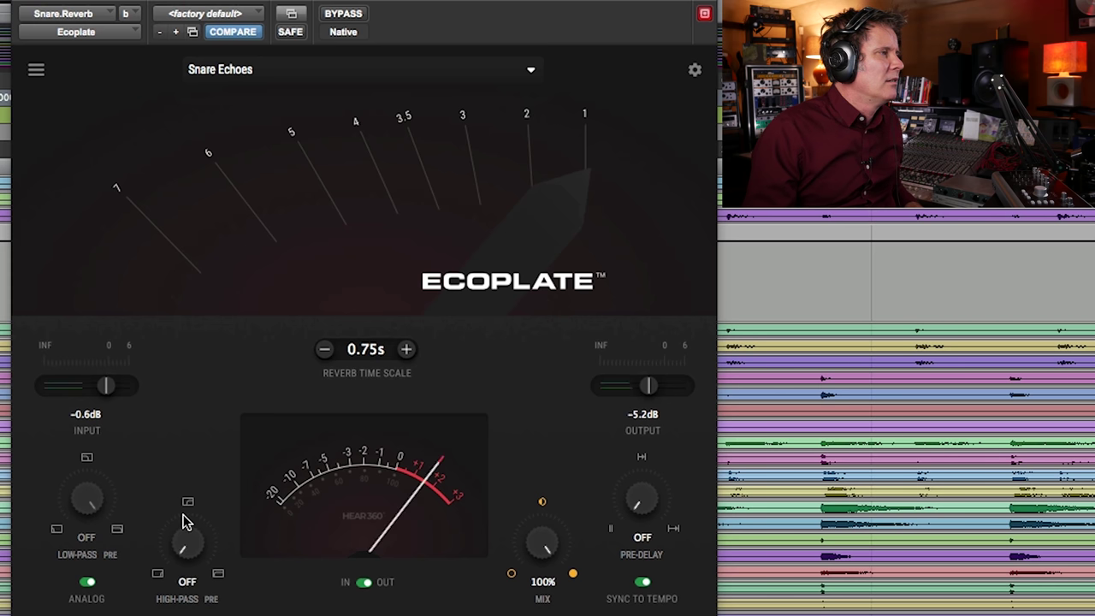
- Set the high-pass cutoff to 59.1Hz and raise the input to 2.7dB
mouse_move(188, 540)
mouse_down()
mouse_move(196, 425)
mouse_move(169, 554)
mouse_move(196, 455)
mouse_move(183, 551)
mouse_up()
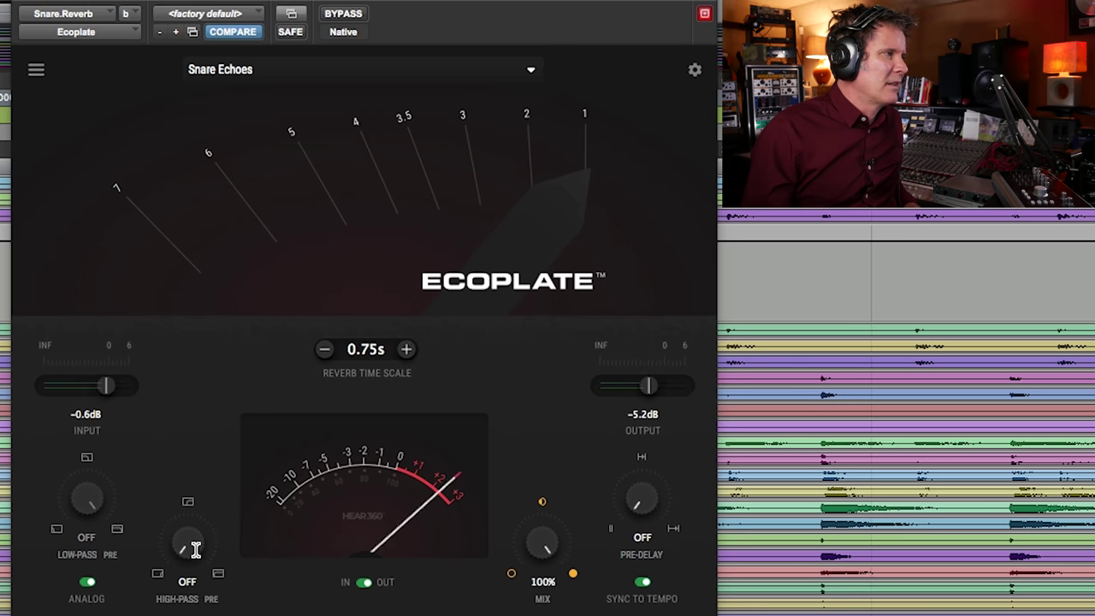
drag(180, 547, 180, 528)
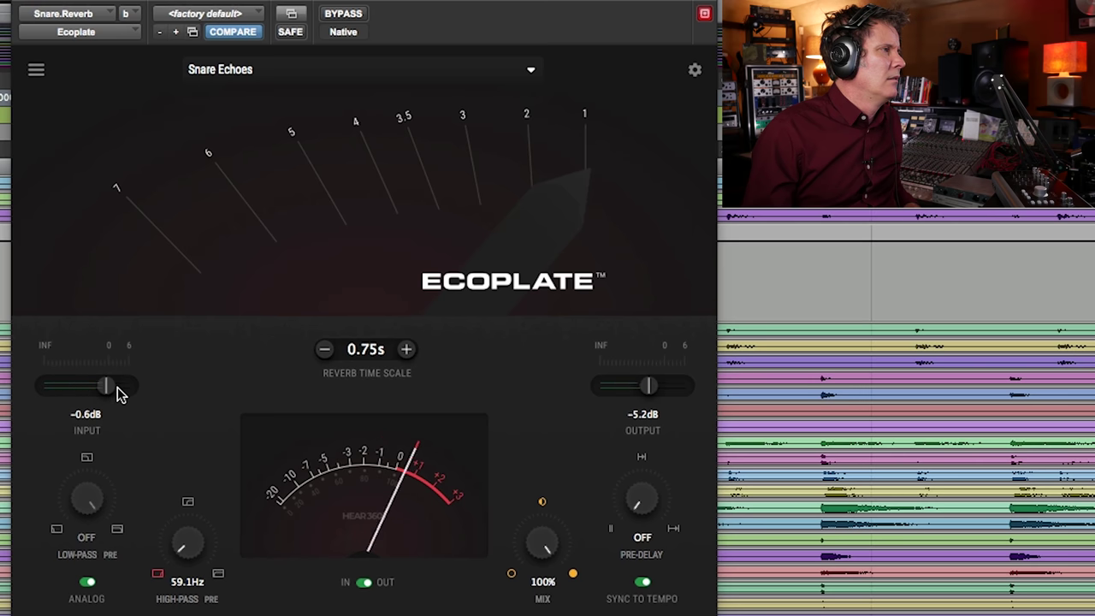
drag(106, 384, 116, 383)
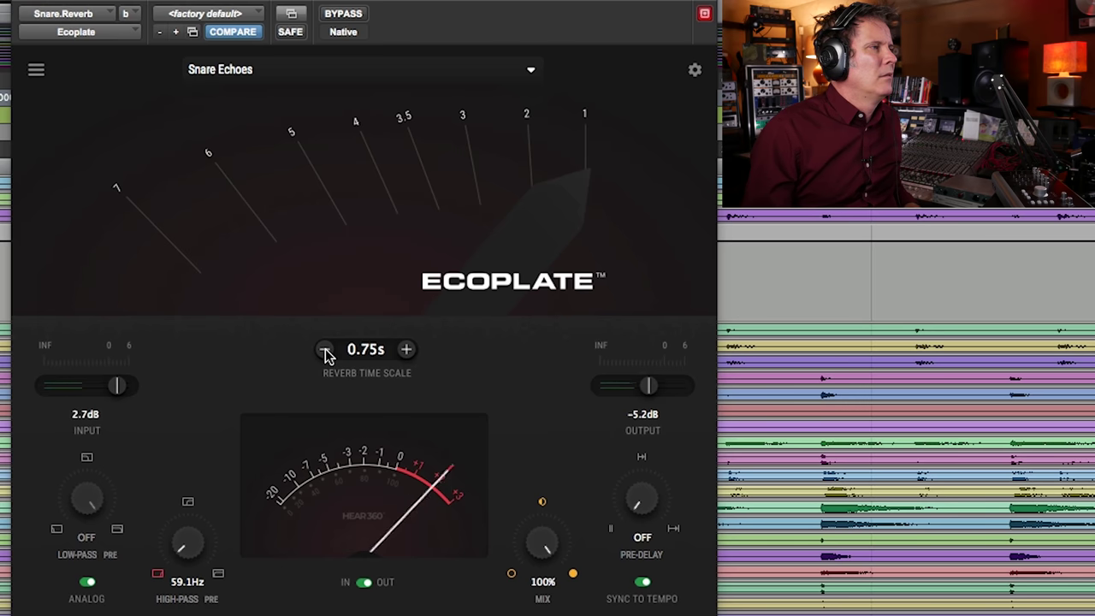
- Raise the reverb time scale to 1s
click(407, 350)
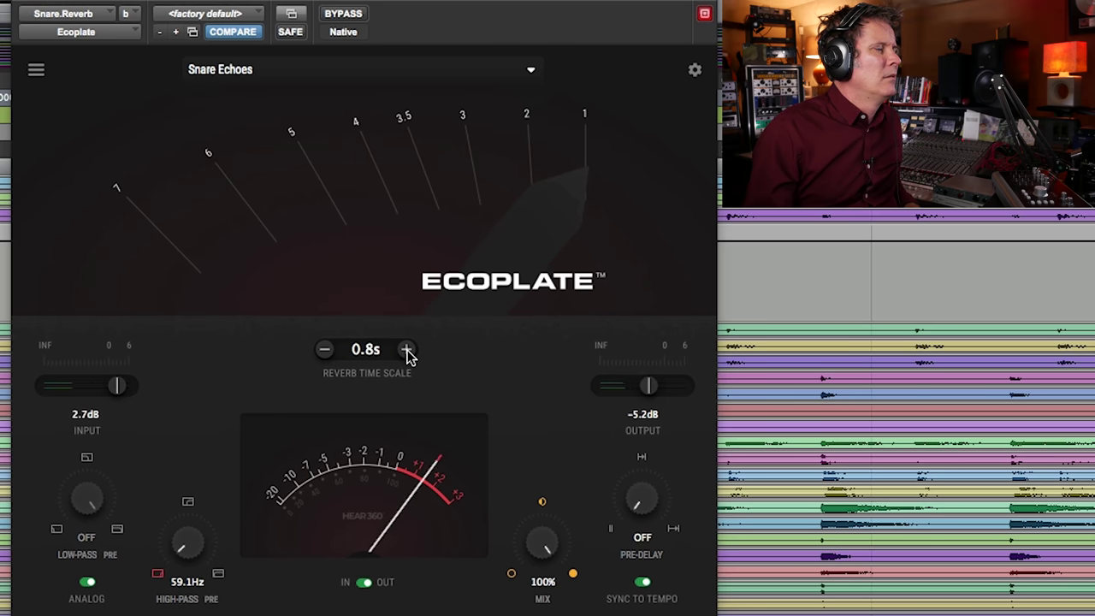
click(407, 350)
click(407, 350)
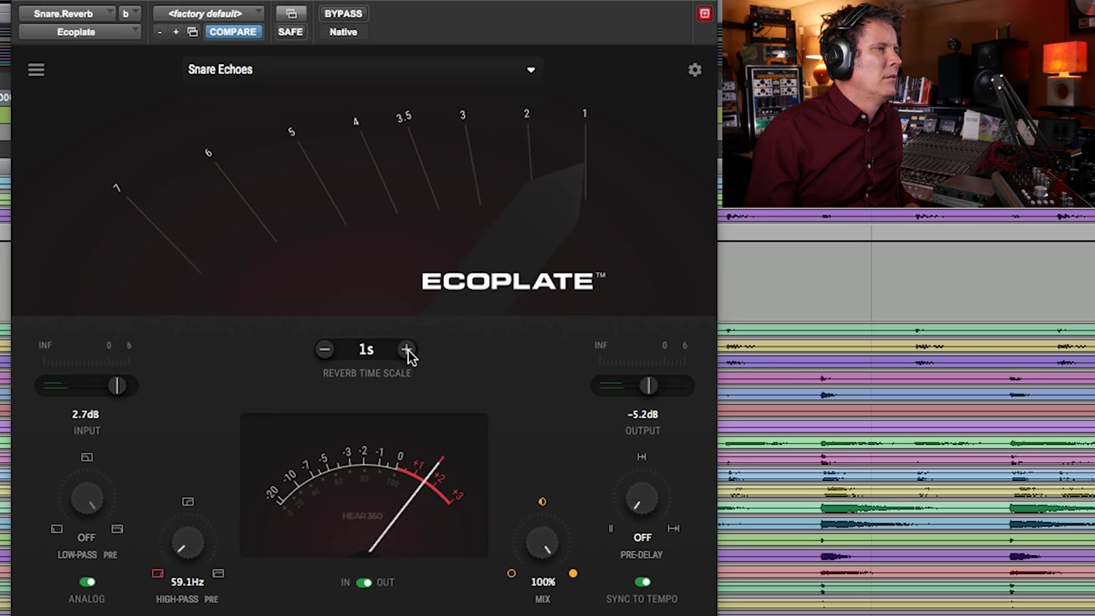
- Audition pre-delays: synced 1/8 and 1/2 triplet, free 89ms, synced sixteenth and 1/4 triplet
mouse_move(636, 503)
mouse_down()
mouse_move(645, 480)
mouse_move(658, 503)
mouse_up()
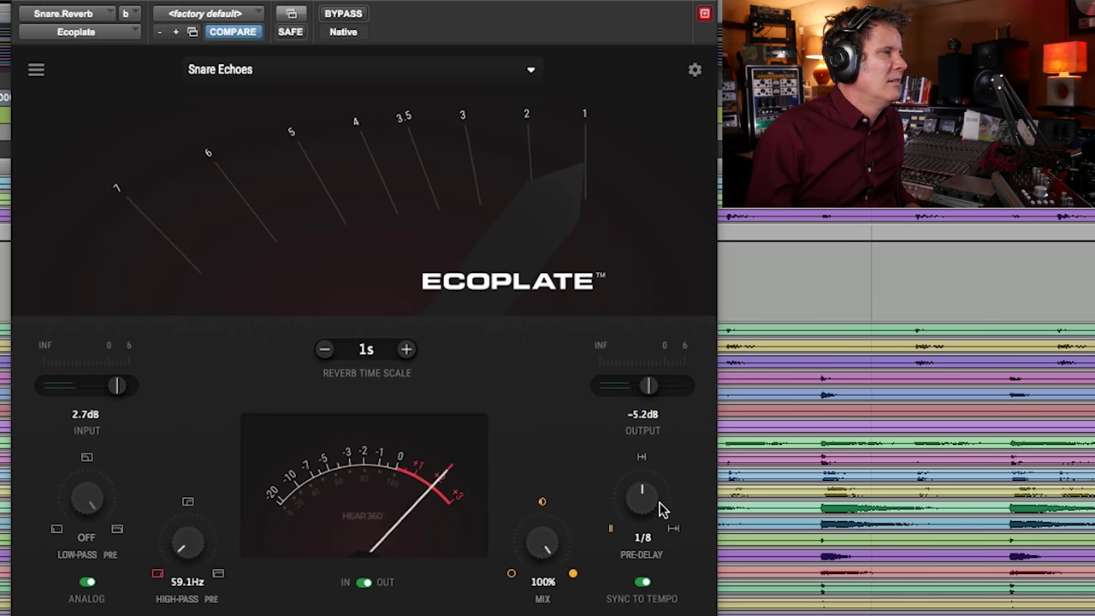
drag(635, 489, 650, 378)
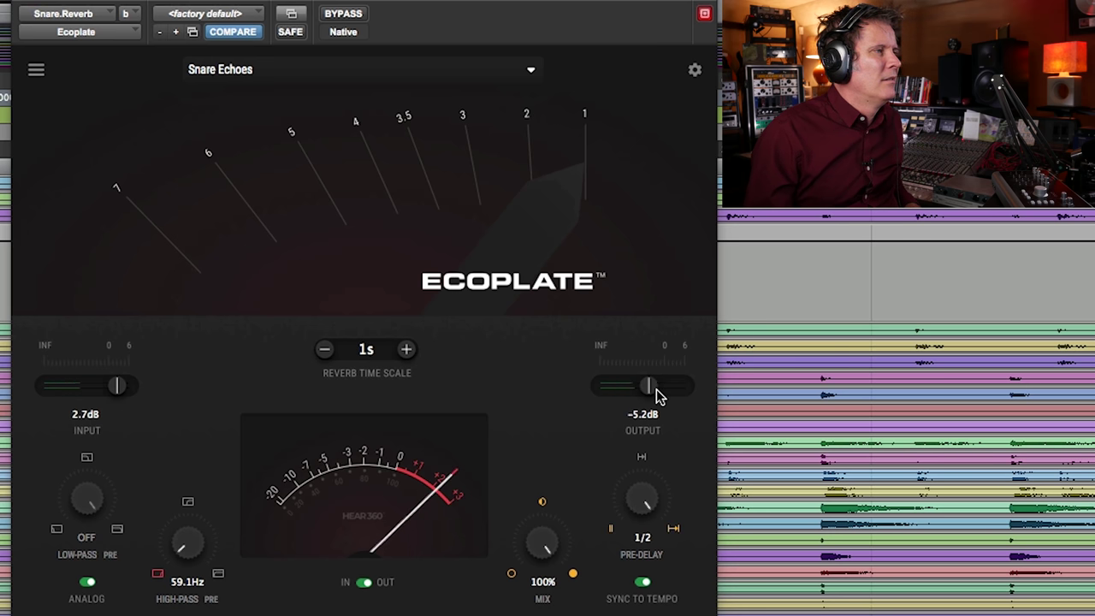
drag(644, 489, 645, 496)
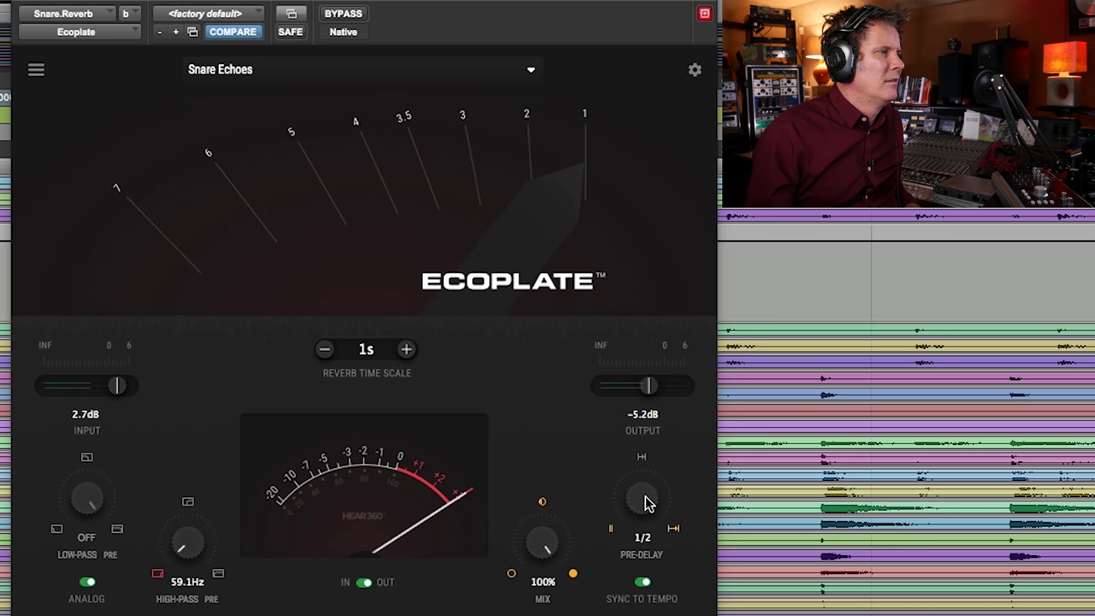
click(642, 581)
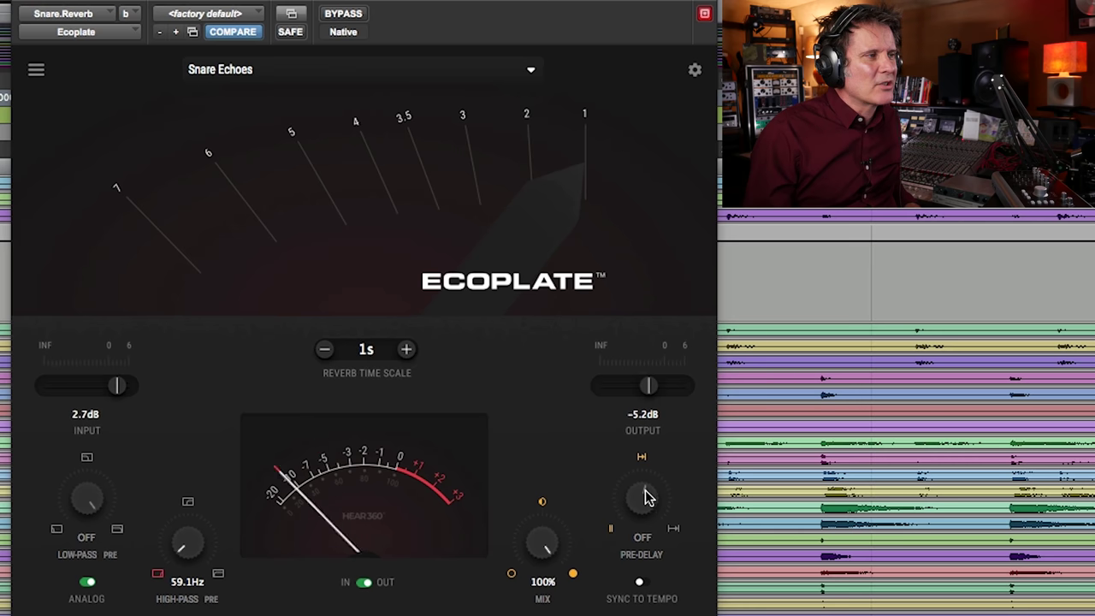
drag(650, 471, 633, 607)
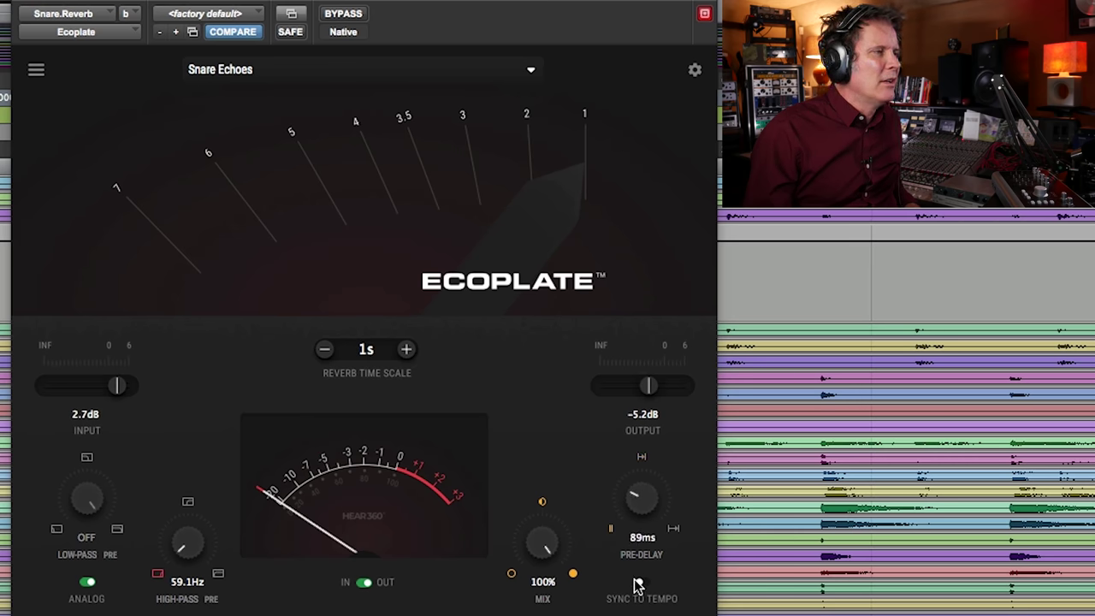
click(637, 585)
drag(648, 501, 637, 597)
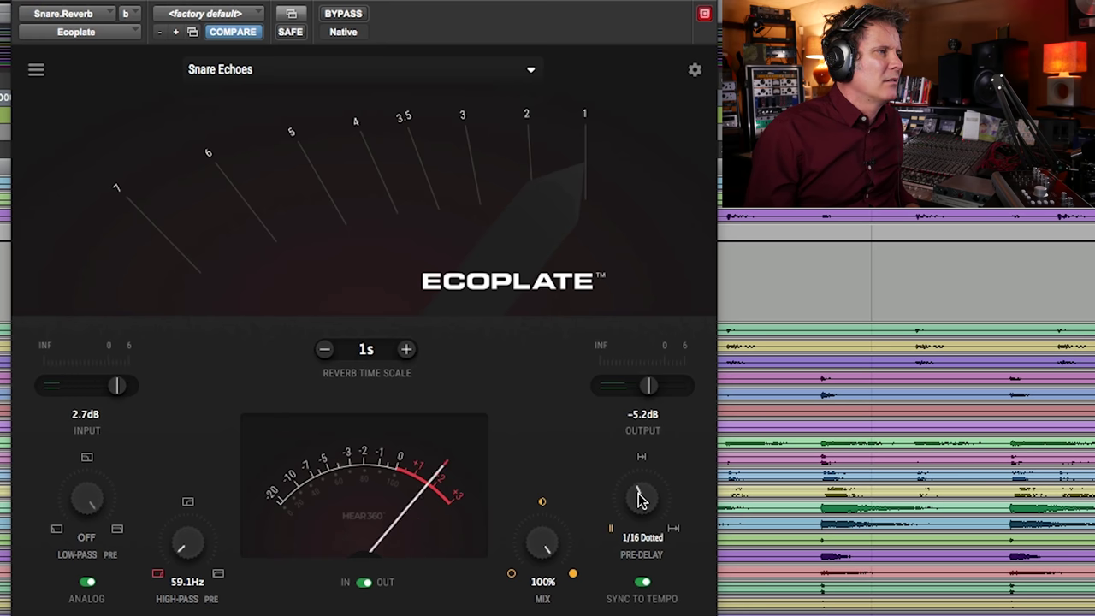
drag(647, 476, 650, 464)
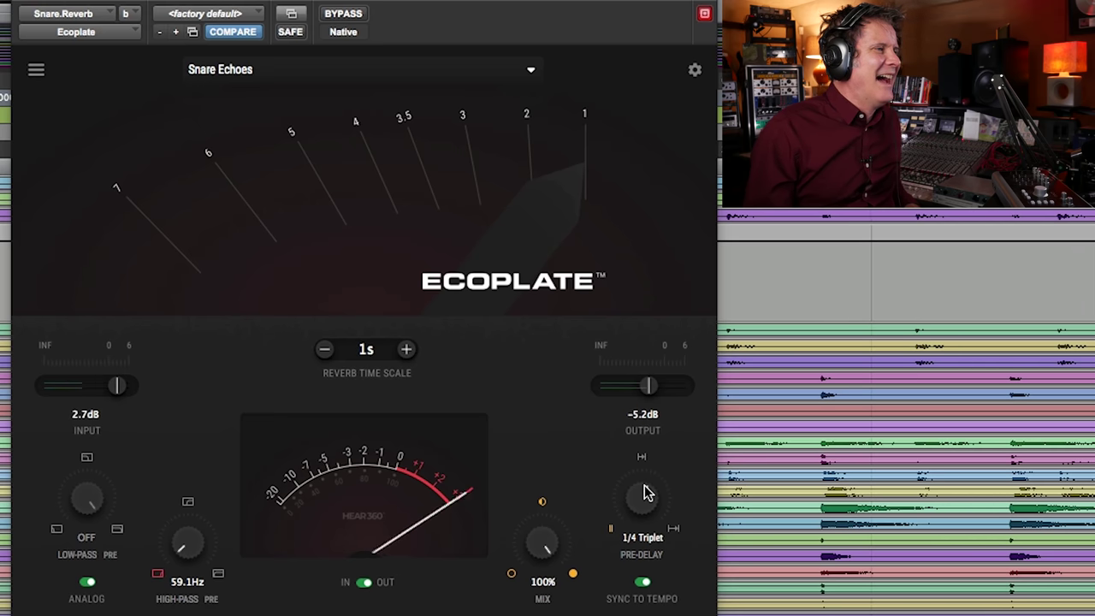
- Turn off tempo sync and settle the pre-delay at about 4ms
drag(644, 494, 612, 582)
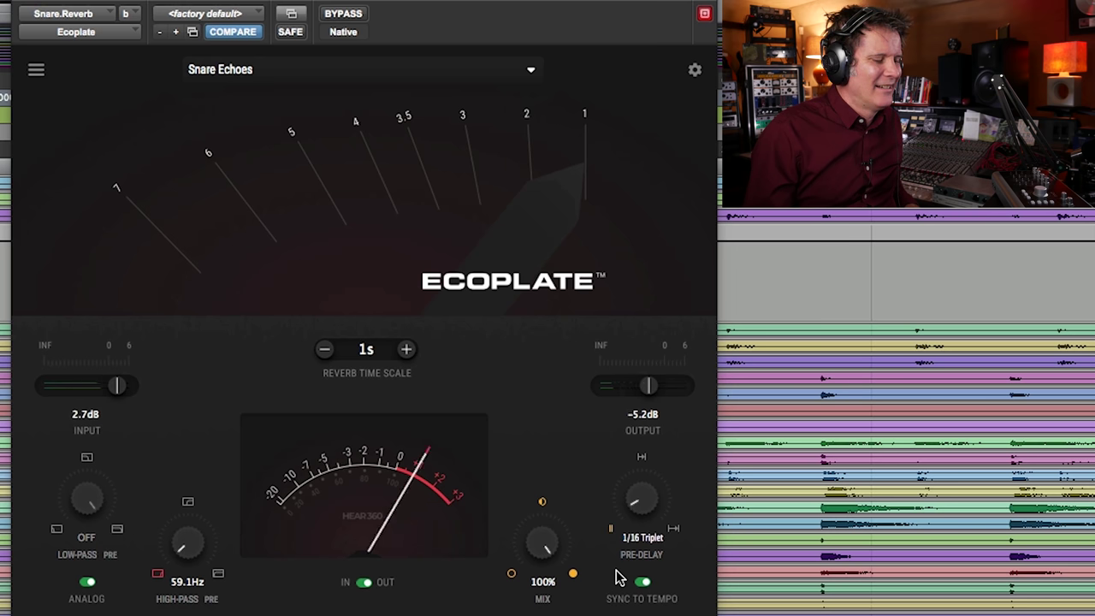
click(642, 582)
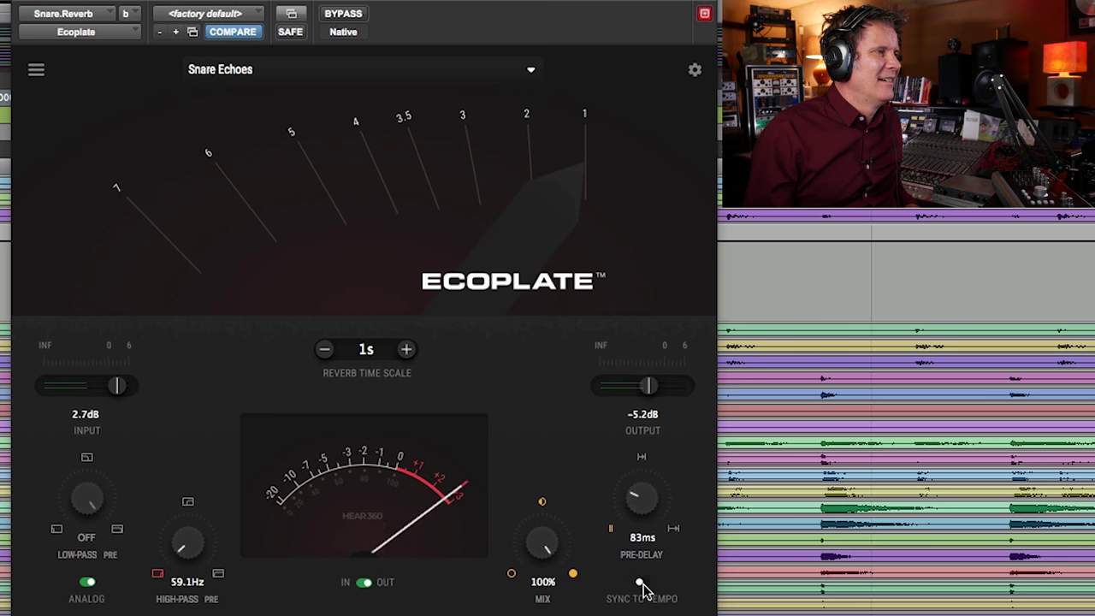
drag(639, 505, 637, 541)
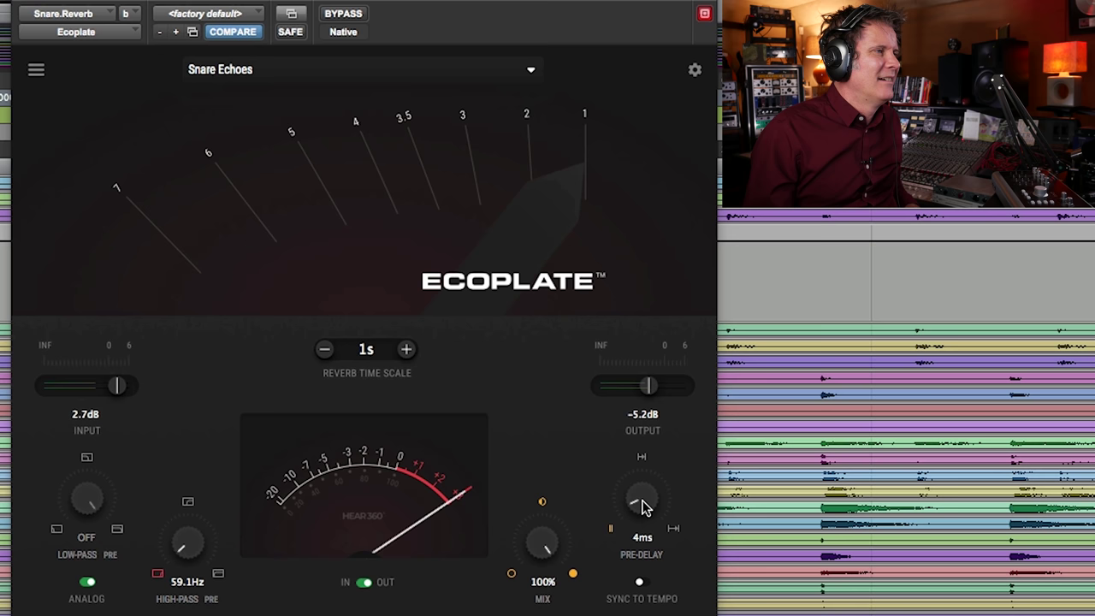
drag(640, 498, 641, 576)
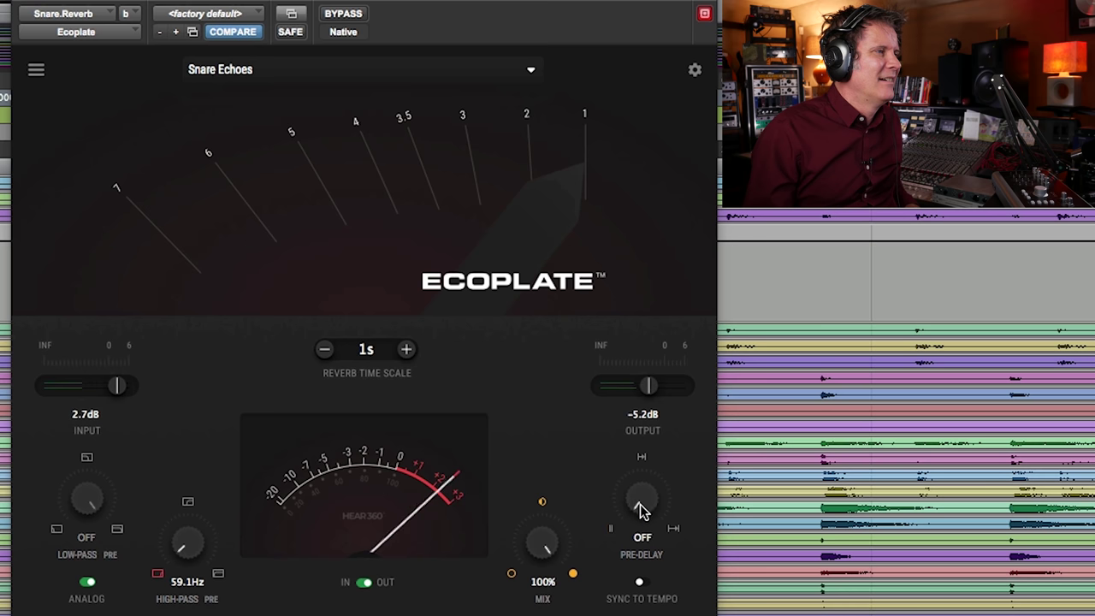
drag(638, 508, 636, 484)
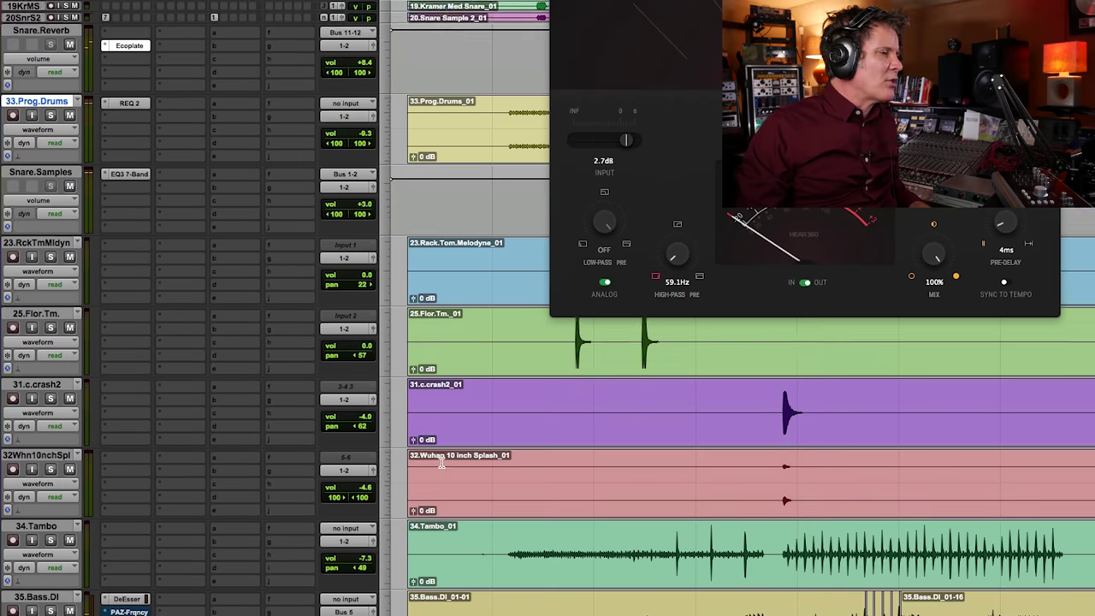
- Audition the vocal section, then add a new aux track, Aux 1, below 55.Vocal.dup
scroll(441, 462, down, 20)
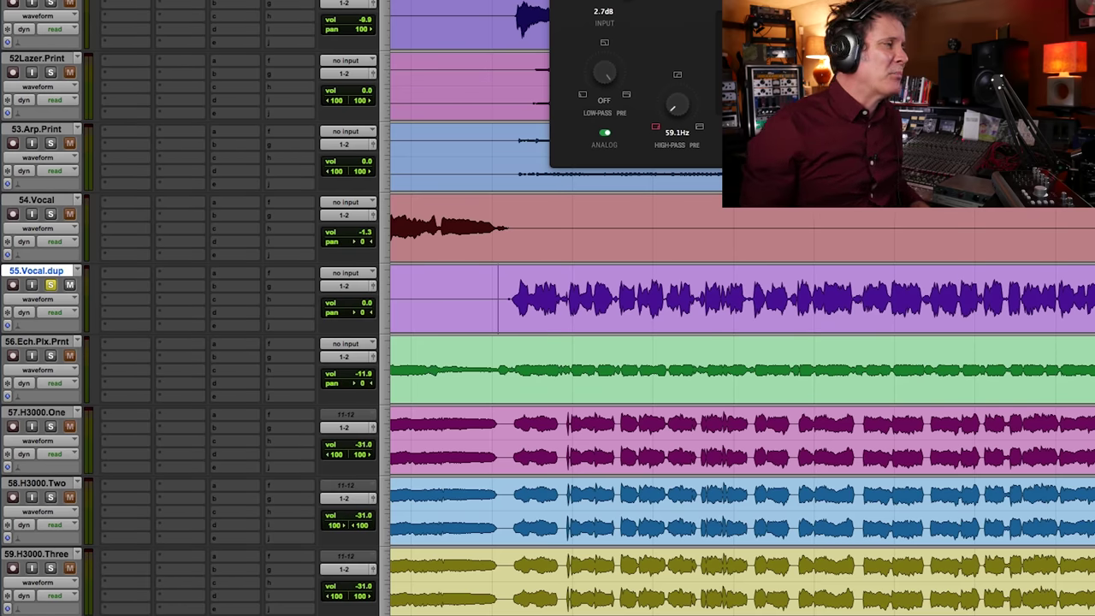
scroll(575, 173, down, 2)
scroll(574, 173, up, 3)
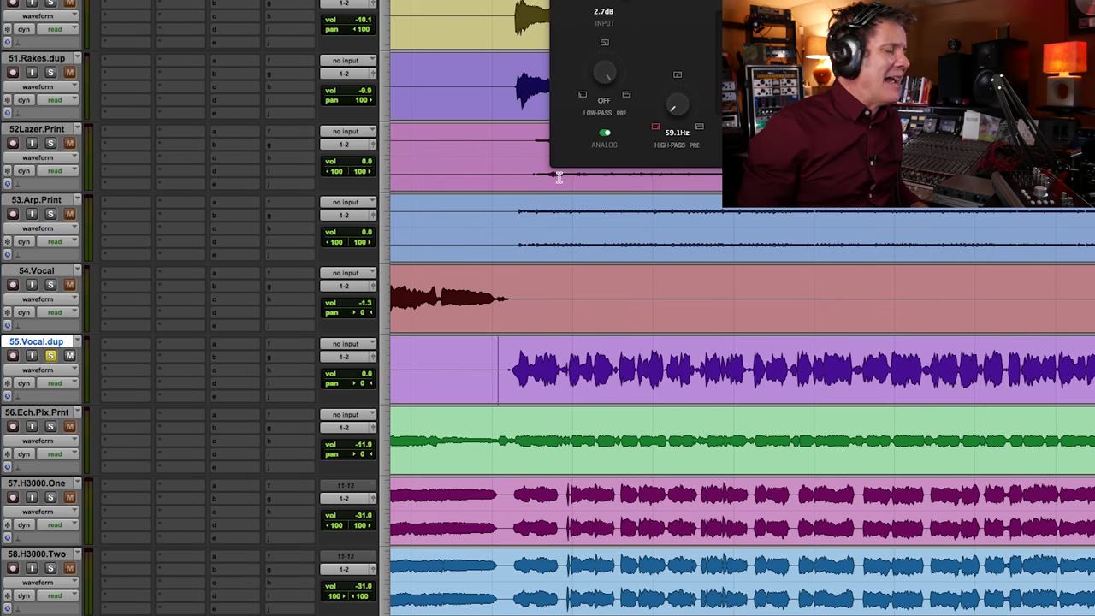
key(space)
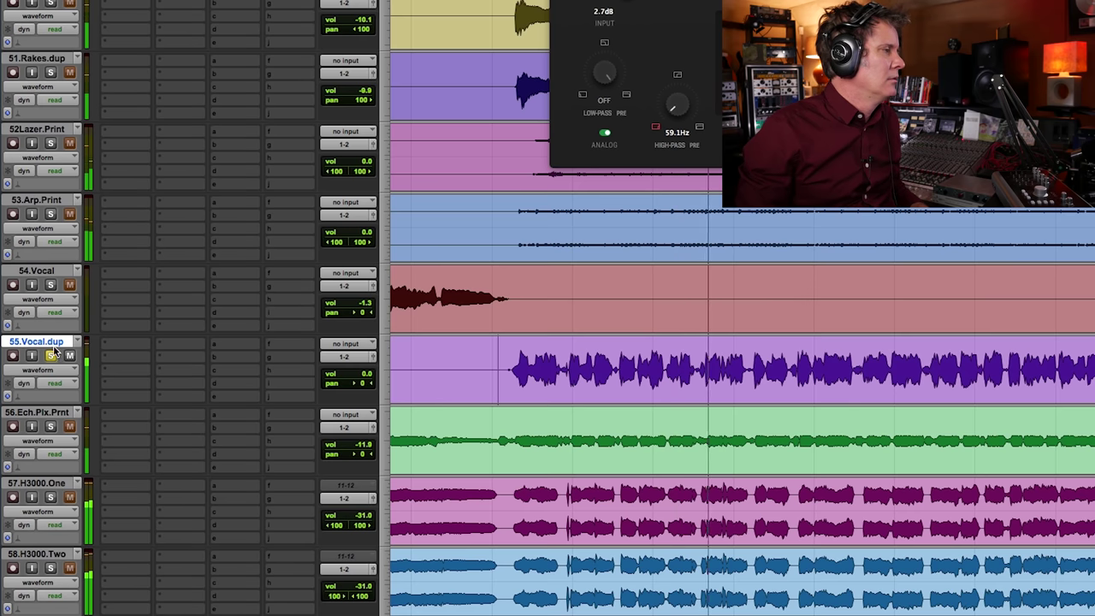
key(space)
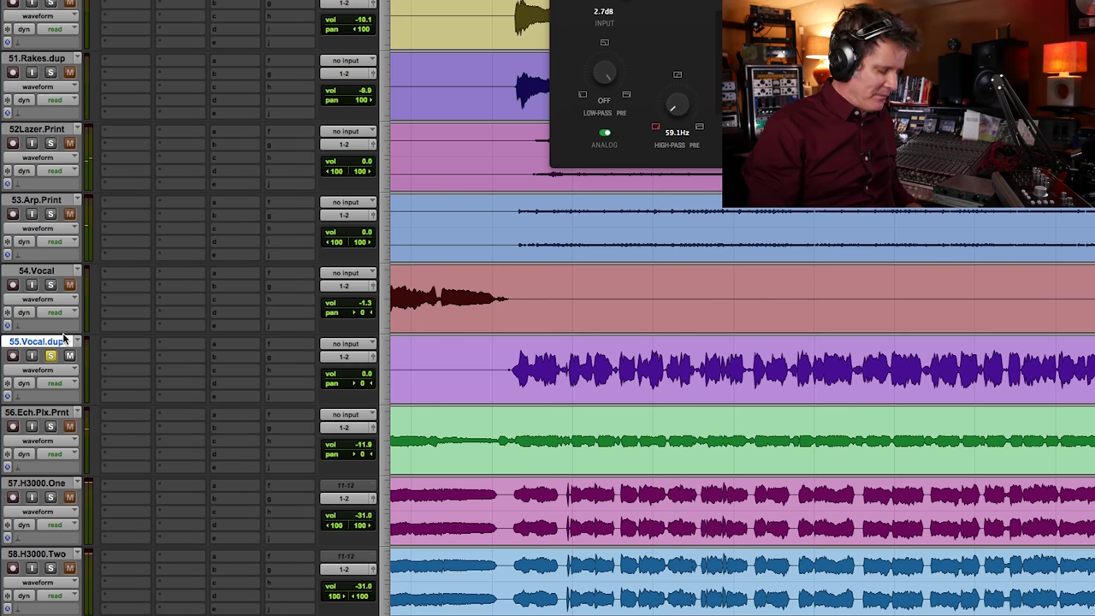
key(super+shift+n)
key(Return)
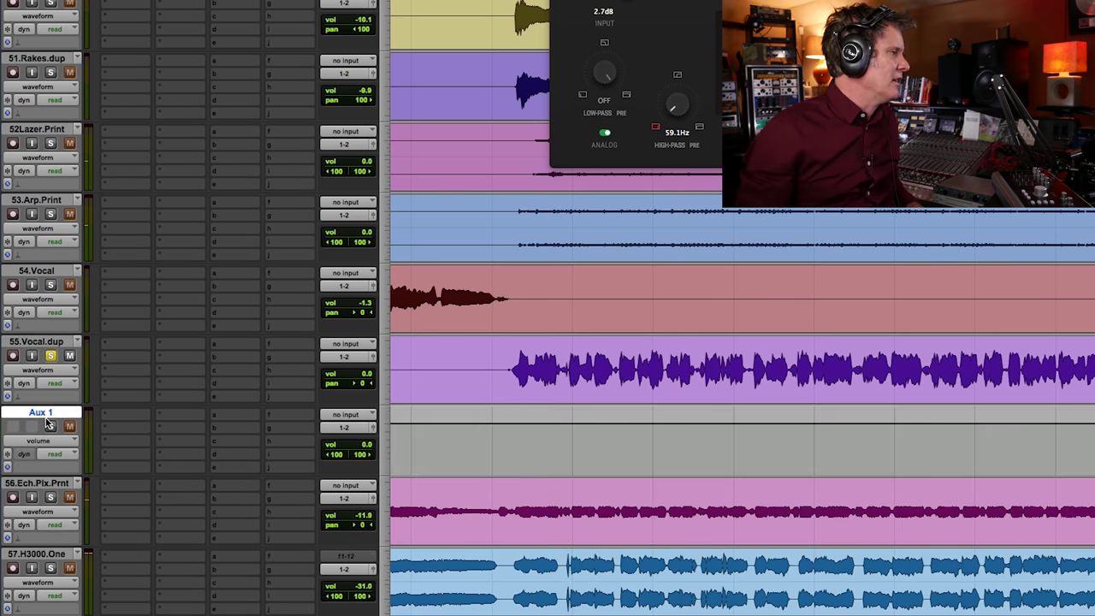
- Insert the HEAR360 Ecoplate plug-in in Aux 1's first insert slot
click(125, 344)
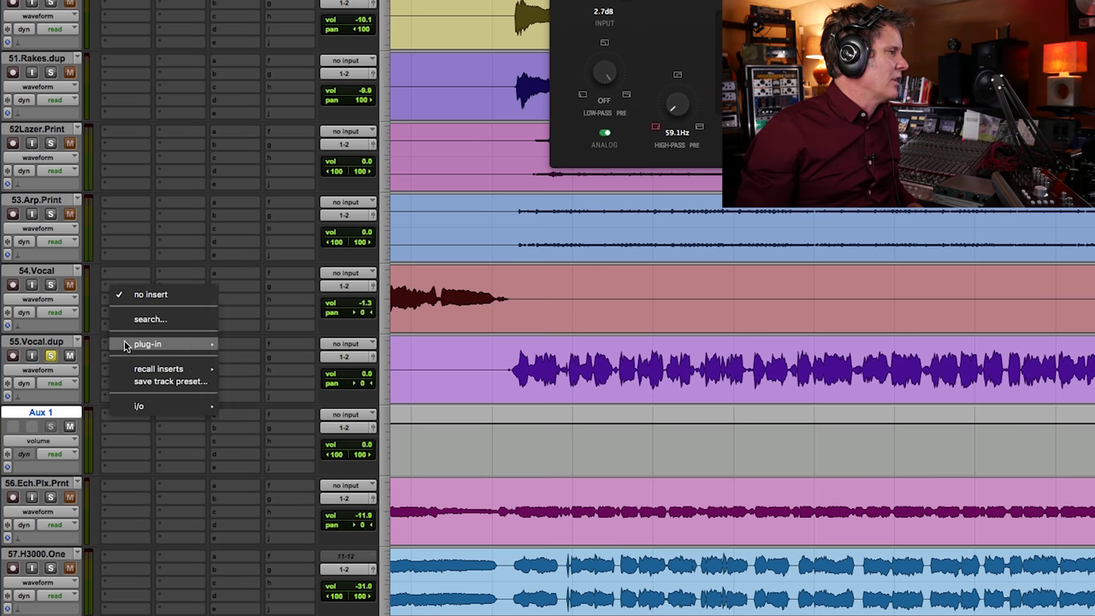
mouse_move(147, 342)
scroll(413, 174, down, 10)
scroll(428, 421, down, 5)
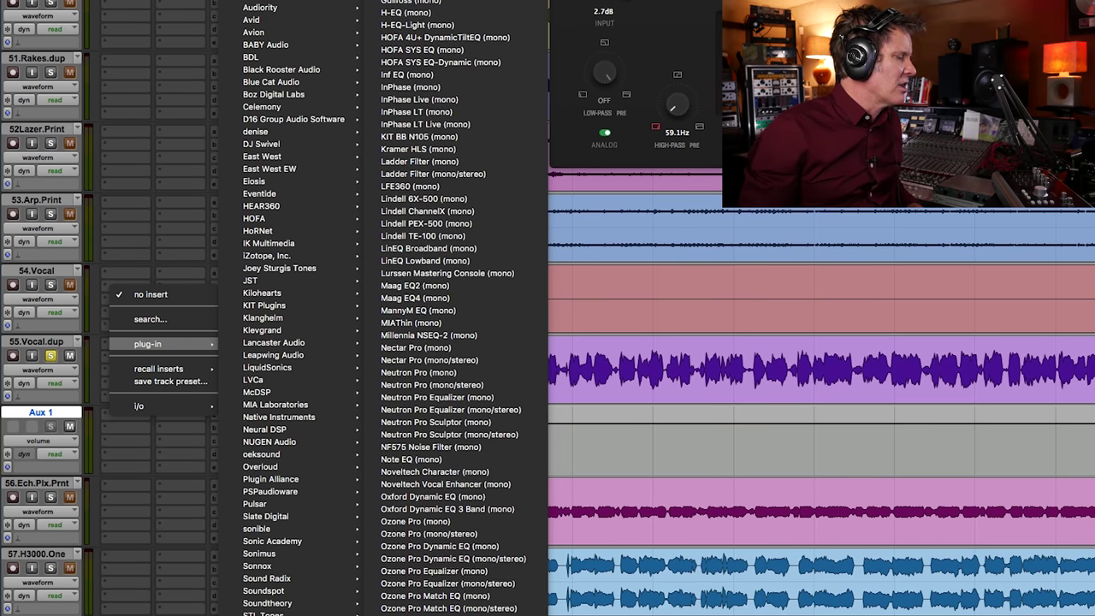
scroll(428, 579, down, 10)
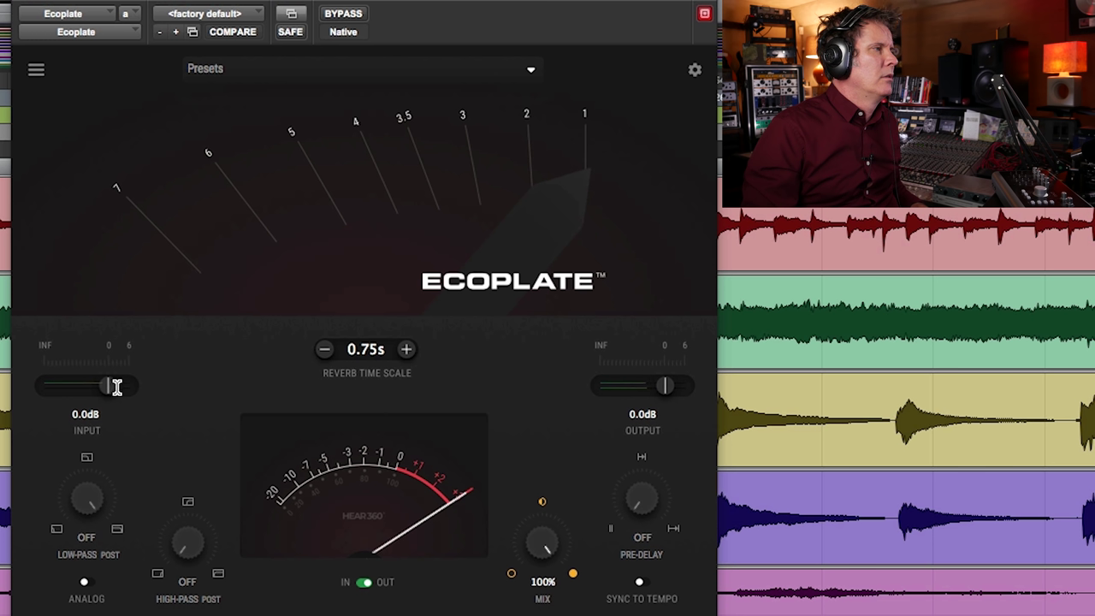
- Set the output to -5.1dB, enable Analog, and set the high-pass to 282.8Hz
drag(668, 386, 647, 384)
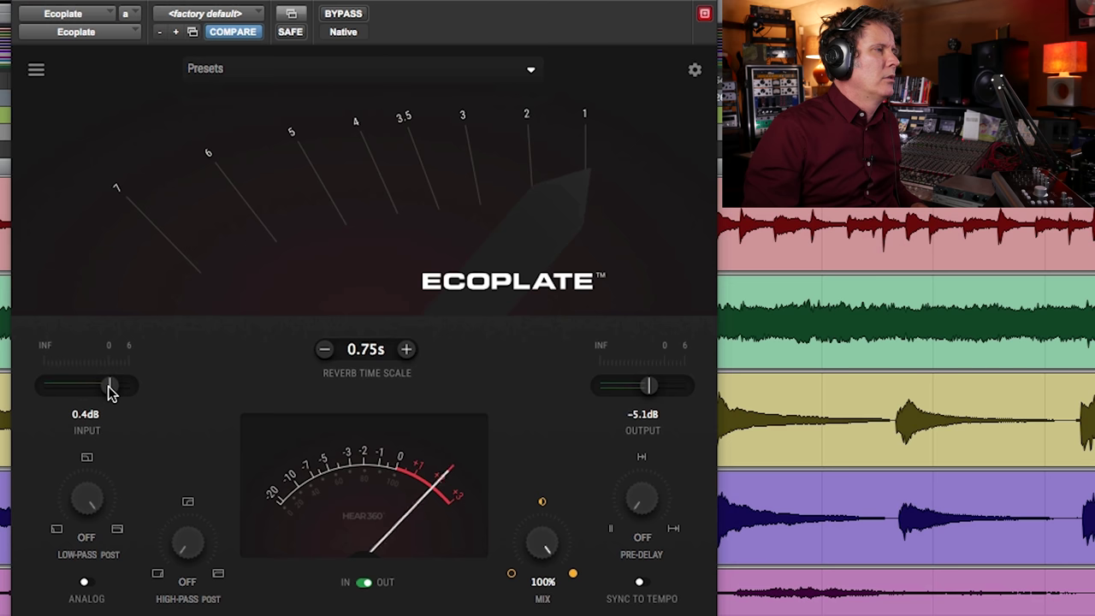
click(87, 582)
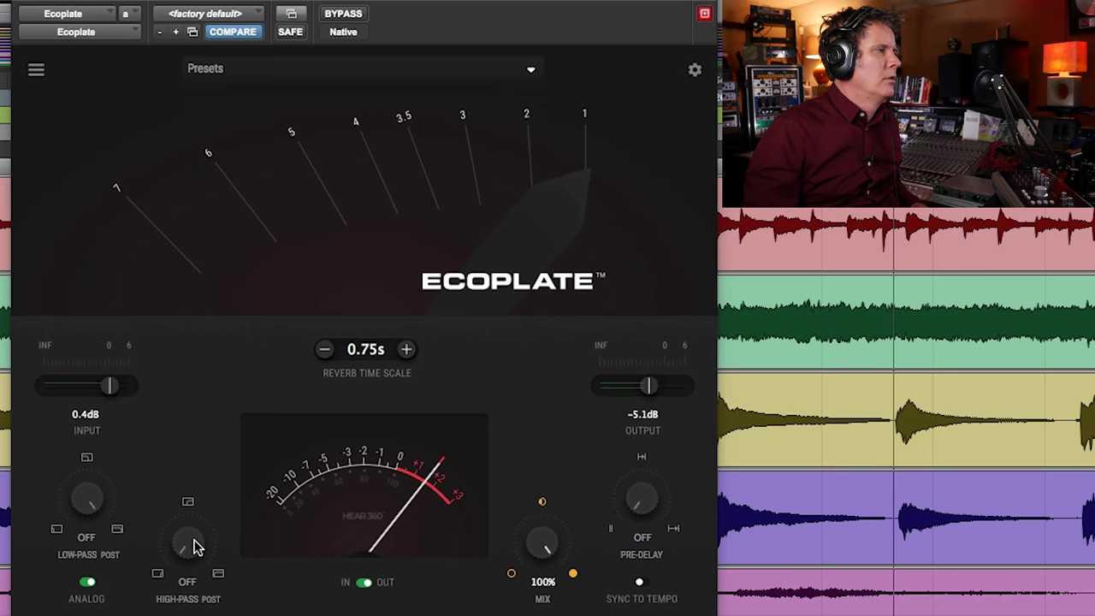
drag(186, 532, 179, 471)
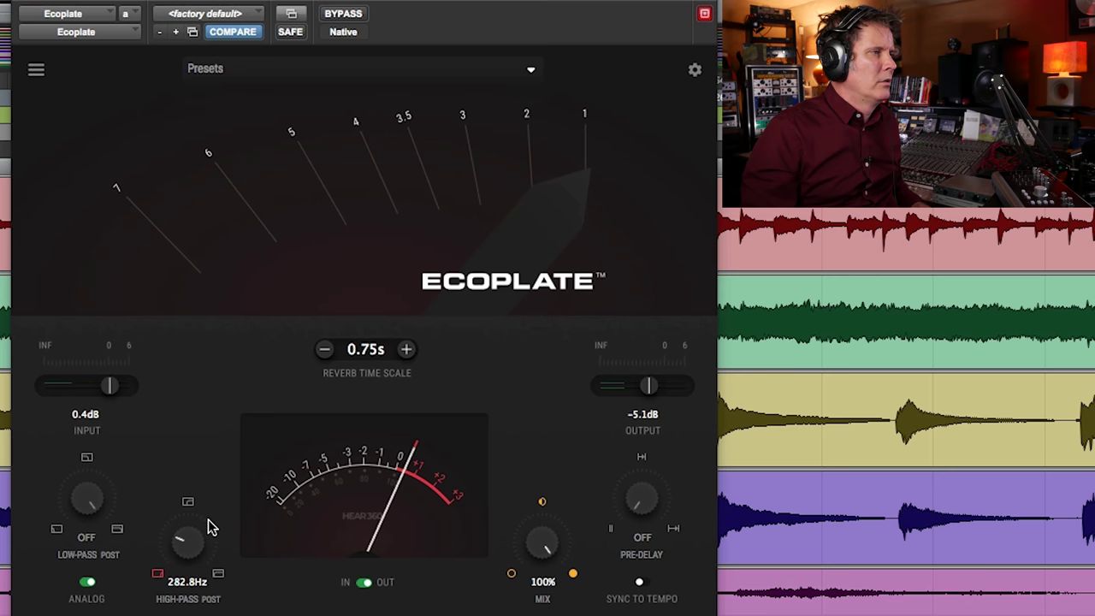
- Lengthen the reverb time scale from 0.75s to 2s
click(408, 354)
click(407, 354)
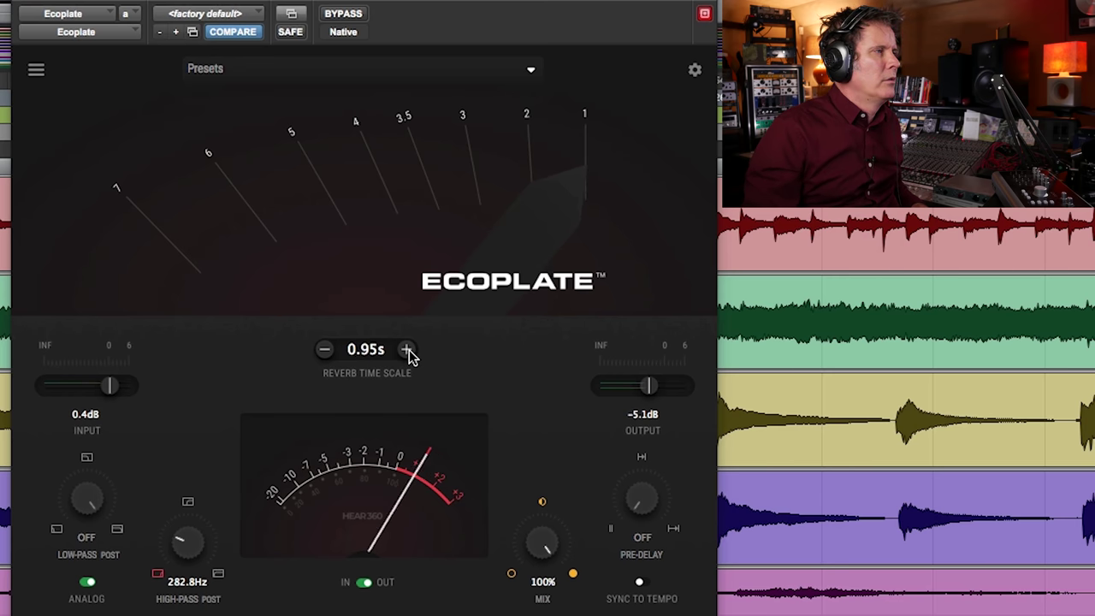
click(408, 354)
click(408, 354)
click(408, 354)
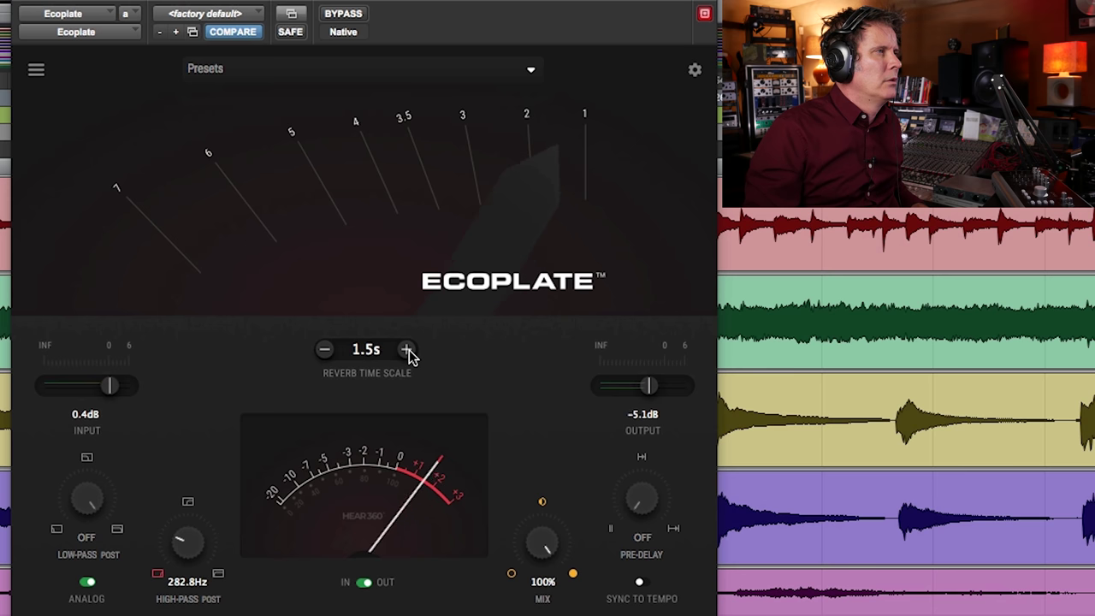
click(408, 354)
click(408, 354)
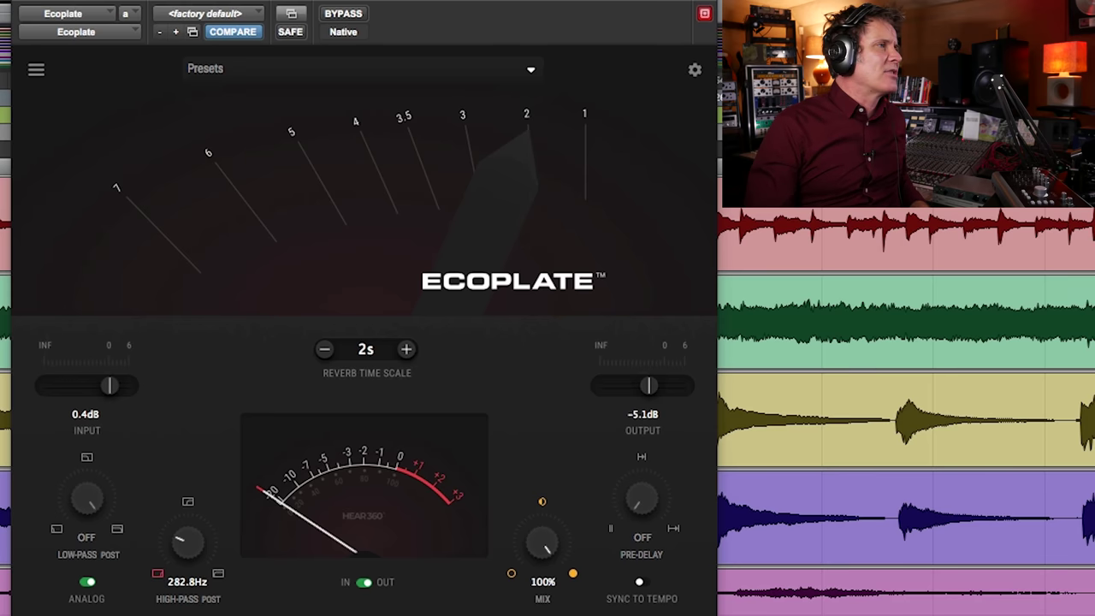
- Audition long decay times during playback, then settle the reverb time scale at 2.5s
key(space)
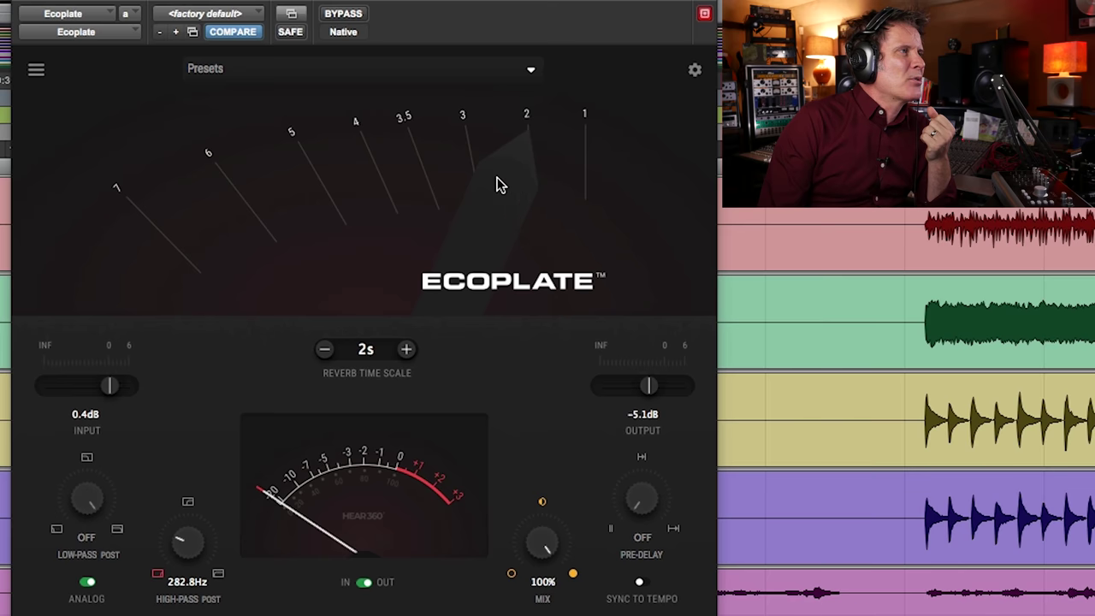
drag(500, 185, 423, 180)
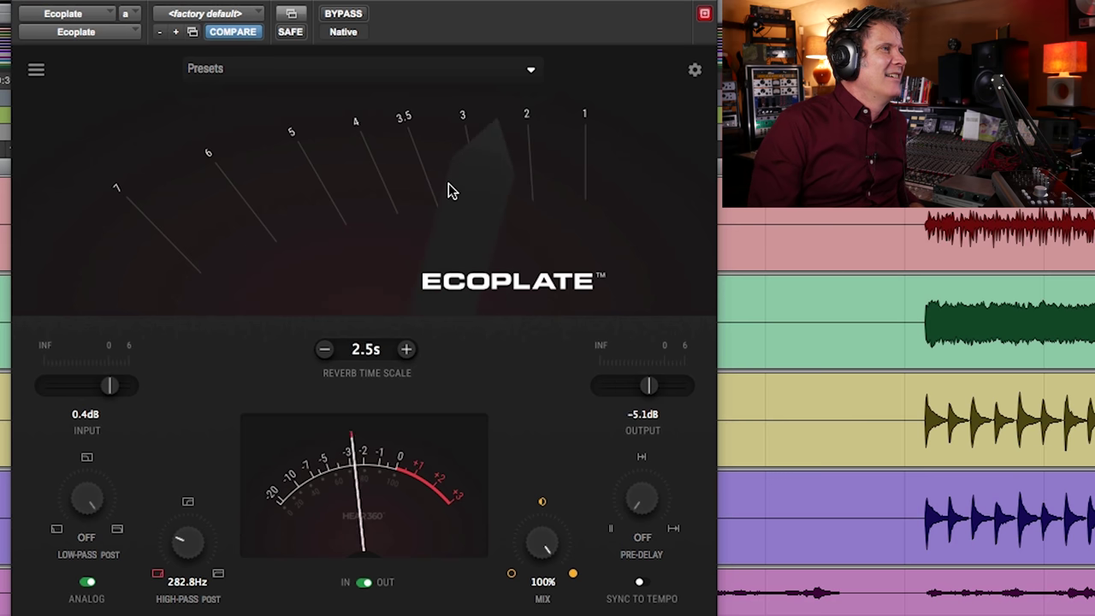
click(407, 350)
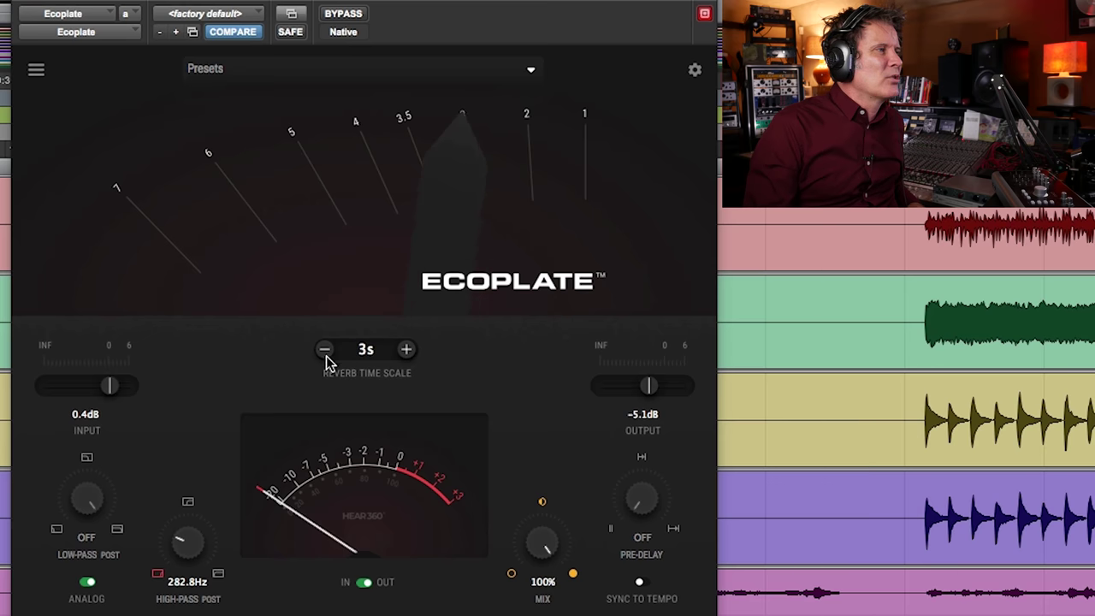
click(325, 351)
click(407, 350)
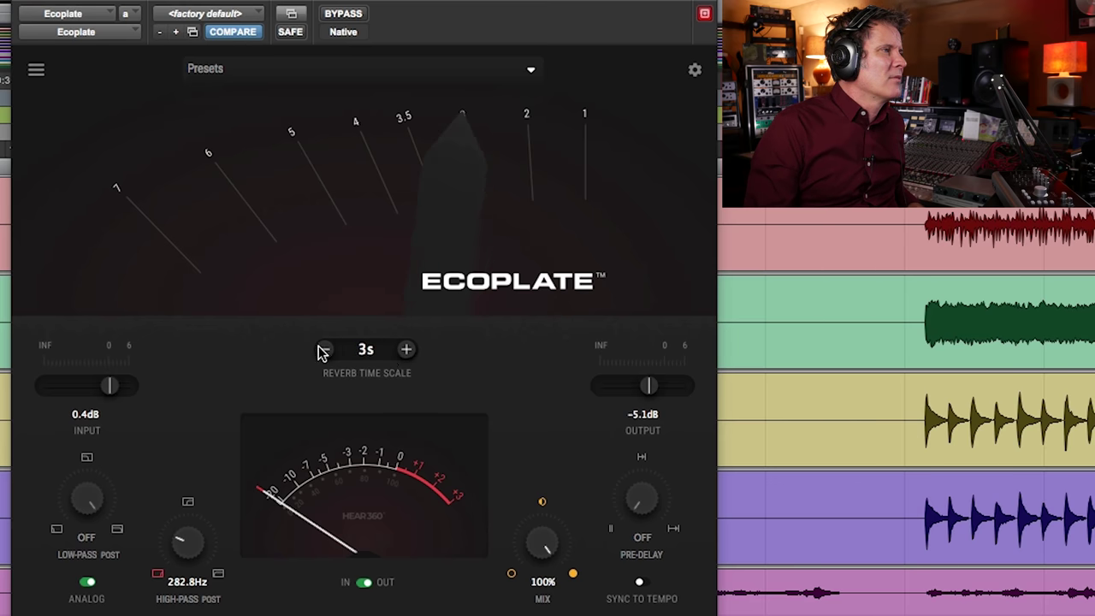
click(326, 352)
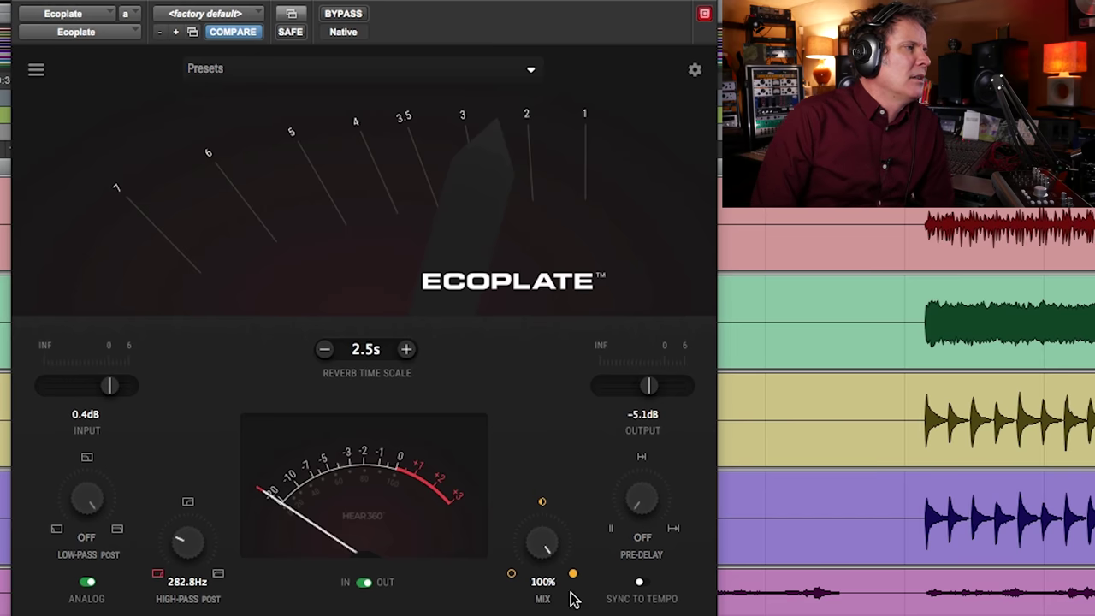
drag(543, 545, 520, 614)
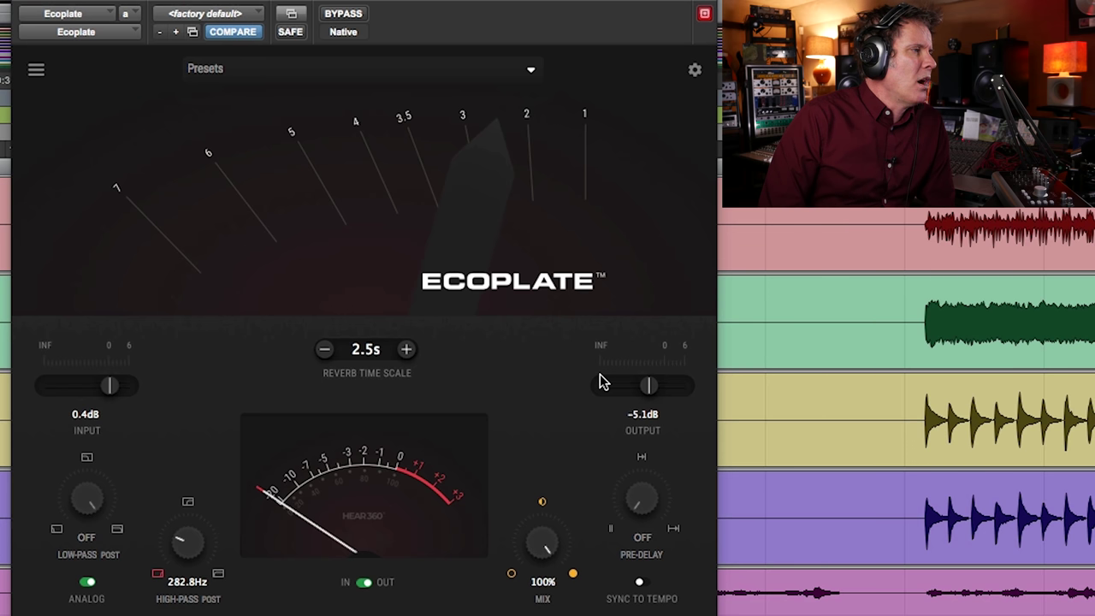
click(364, 583)
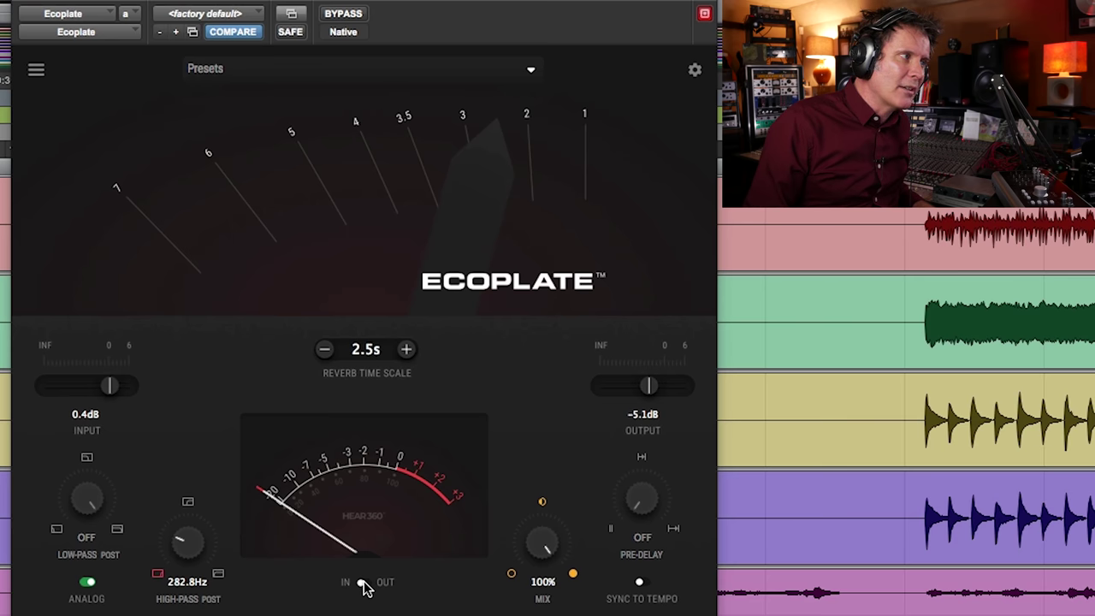
click(363, 582)
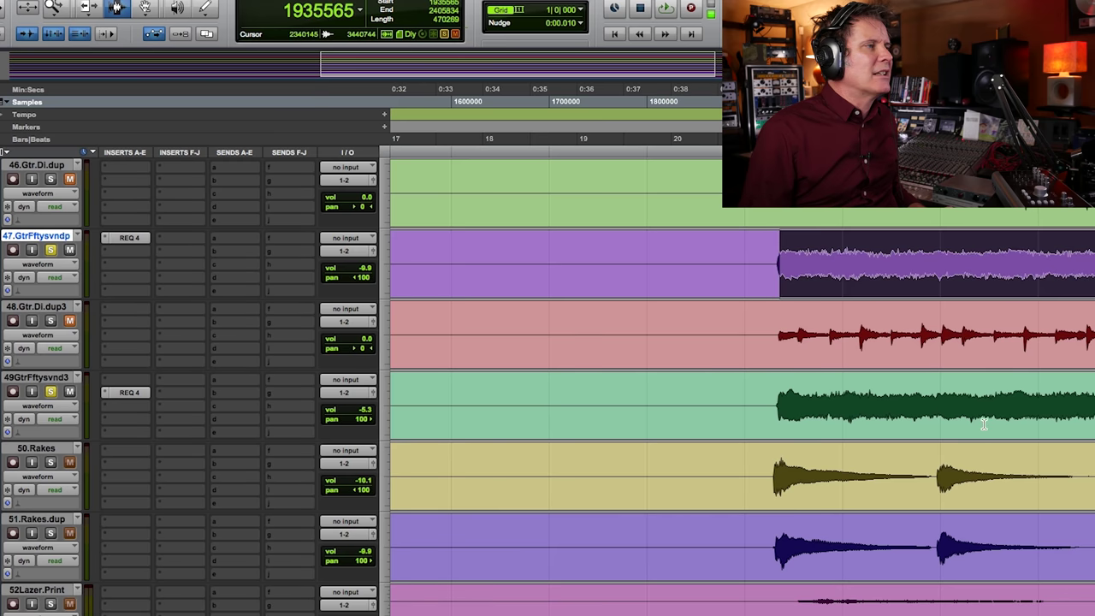
- Add track 49's guitar clip to the selection and play the guitar section, then stop
shift+click(785, 406)
key(space)
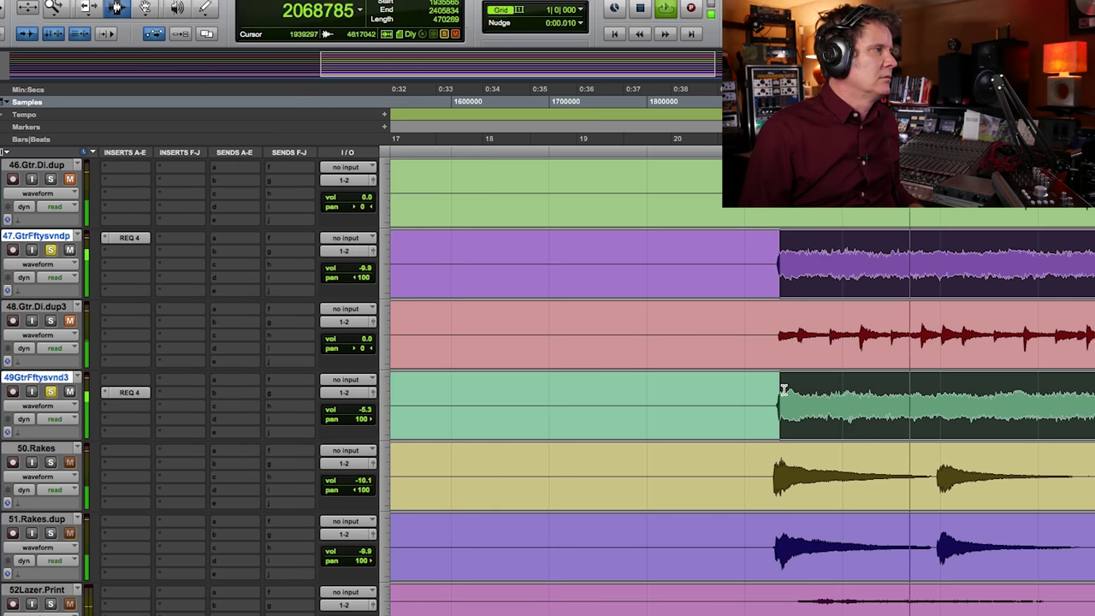
key(space)
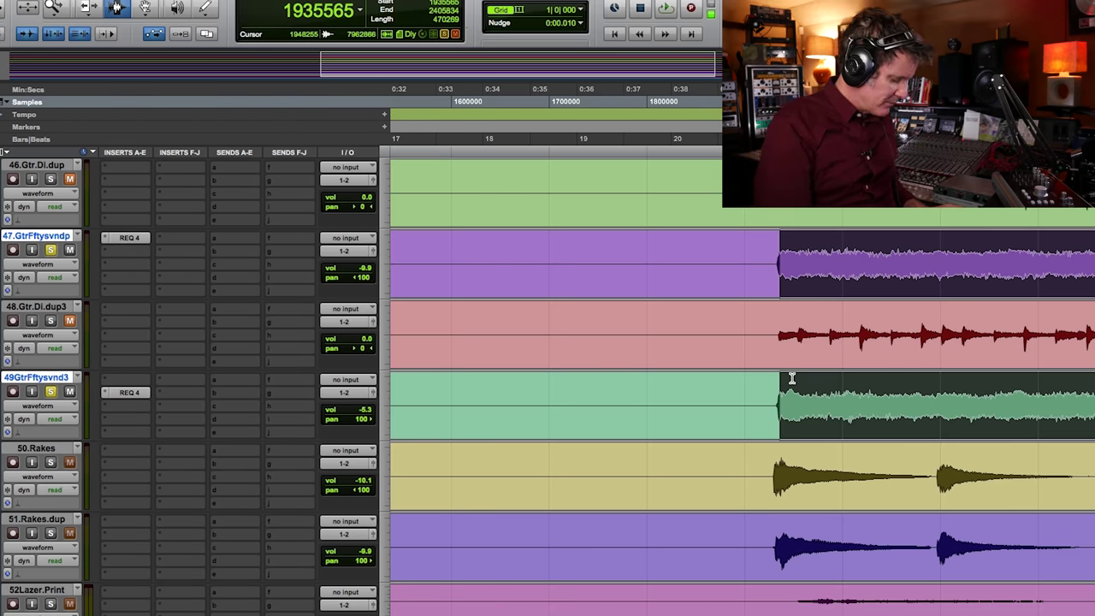
- Create a stereo Aux Input track, Aux 1, with Ecoplate inserted, and move its window aside
key(super+shift+n)
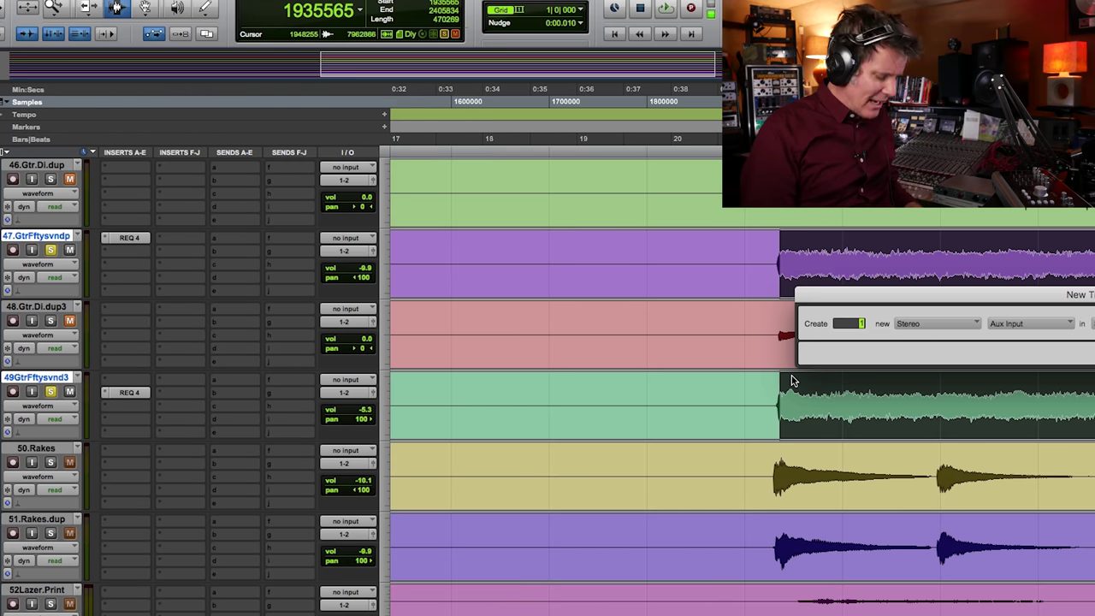
key(Return)
click(129, 451)
key(Escape)
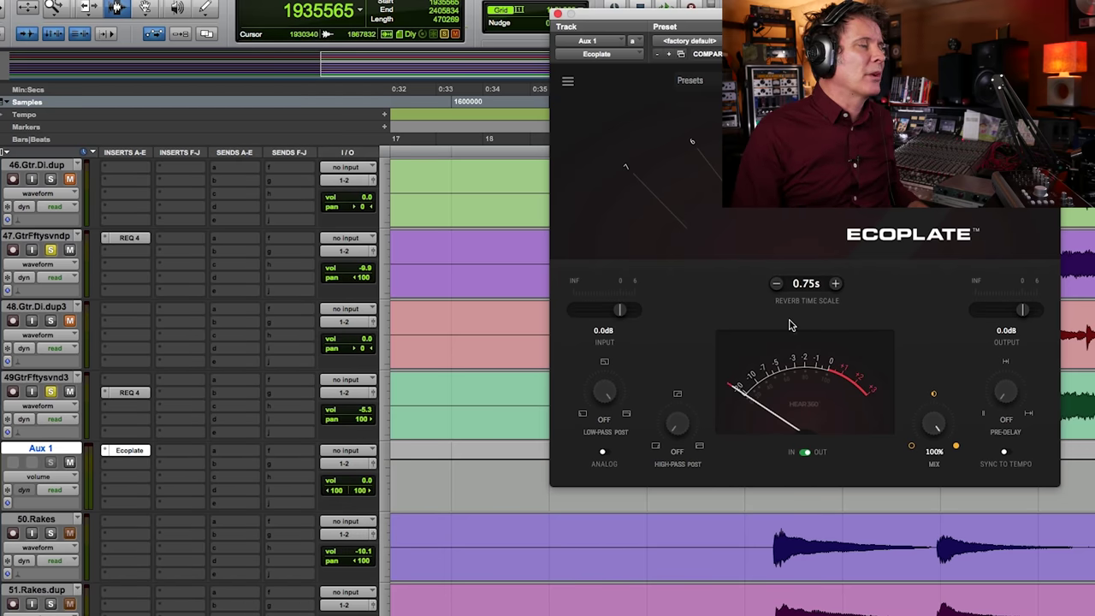
drag(616, 14, 954, 122)
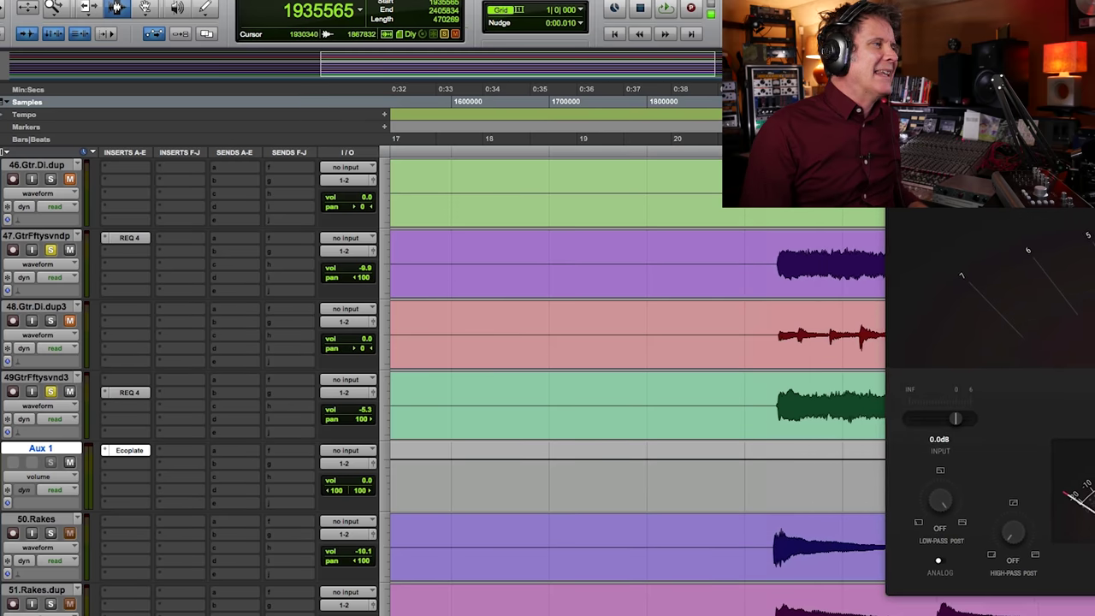
click(774, 253)
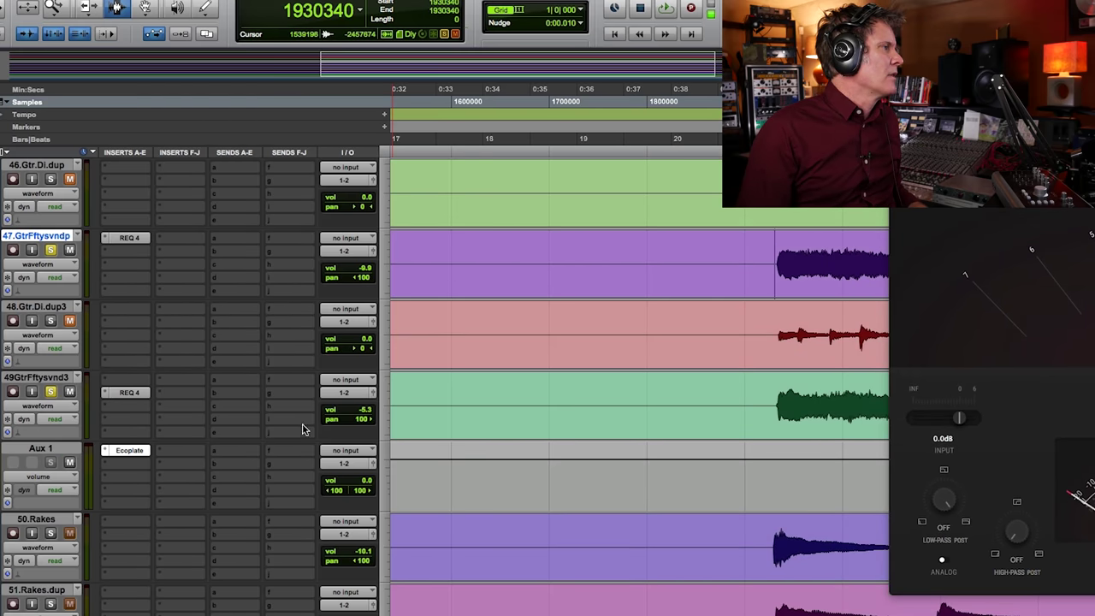
- Set Aux 1's input to Bus 15-16
click(343, 454)
mouse_move(351, 463)
mouse_move(445, 466)
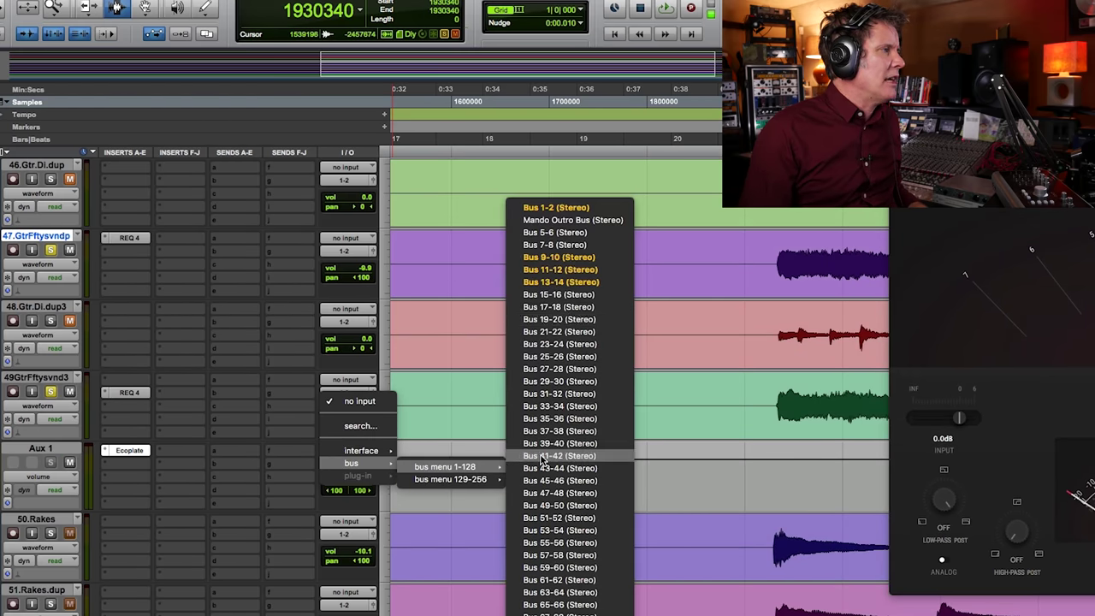
click(347, 293)
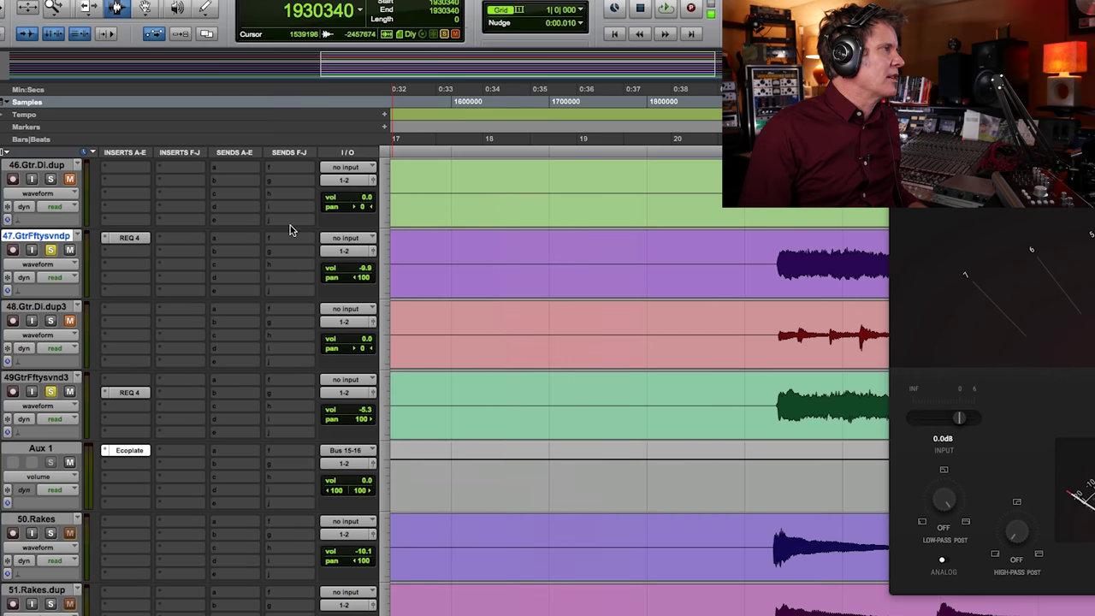
- Route track 47's send to Bus 16 and track 49's to Bus 15, both at 0 dB
click(233, 242)
mouse_move(242, 252)
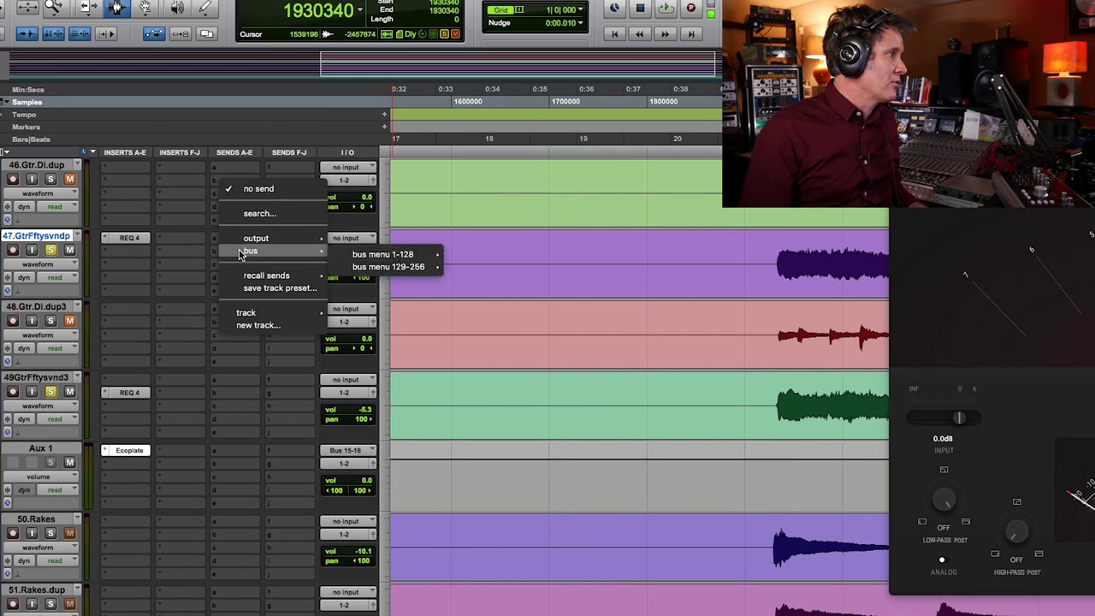
mouse_move(395, 254)
click(498, 252)
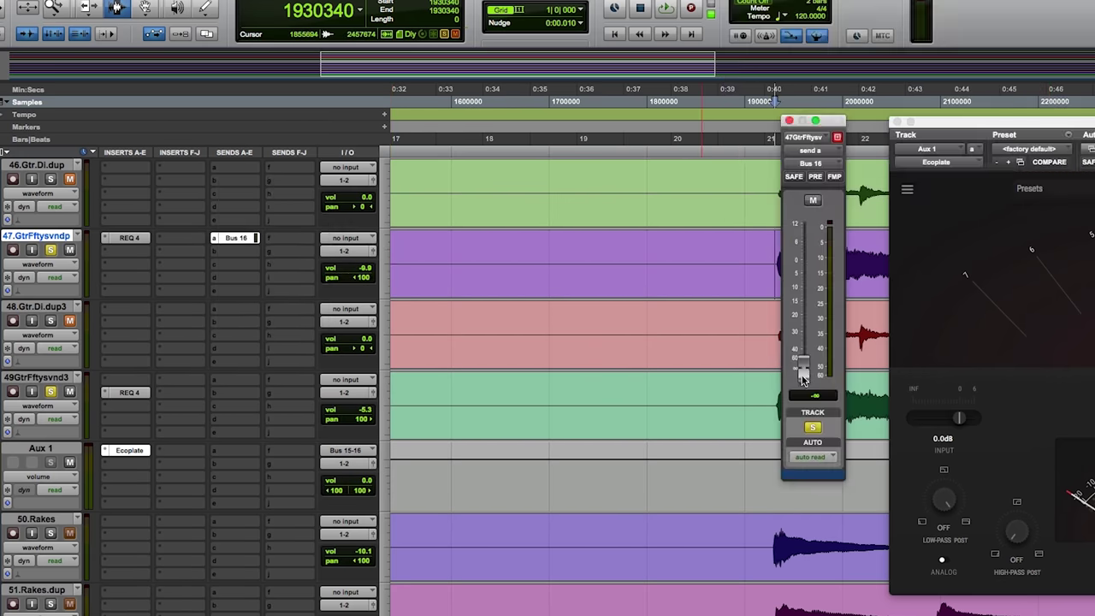
click(227, 384)
mouse_move(252, 392)
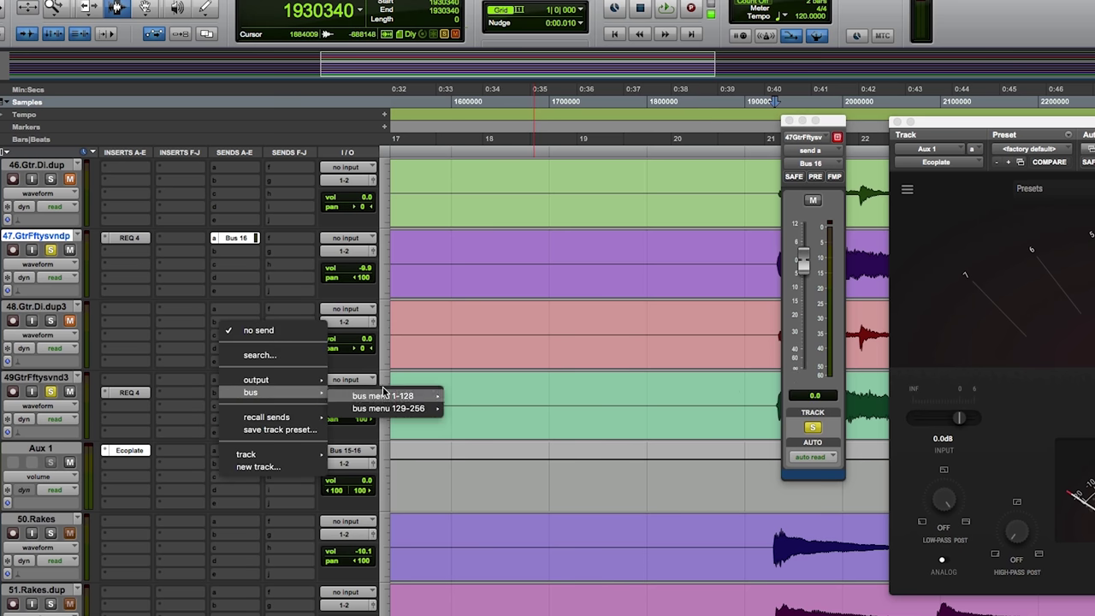
mouse_move(398, 396)
click(497, 240)
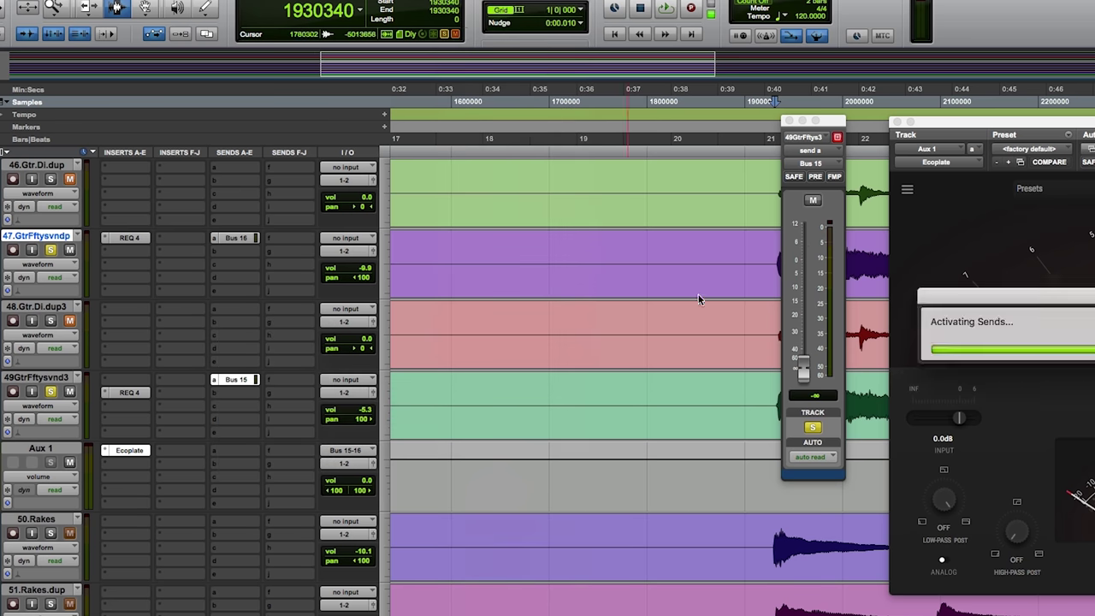
alt+click(808, 372)
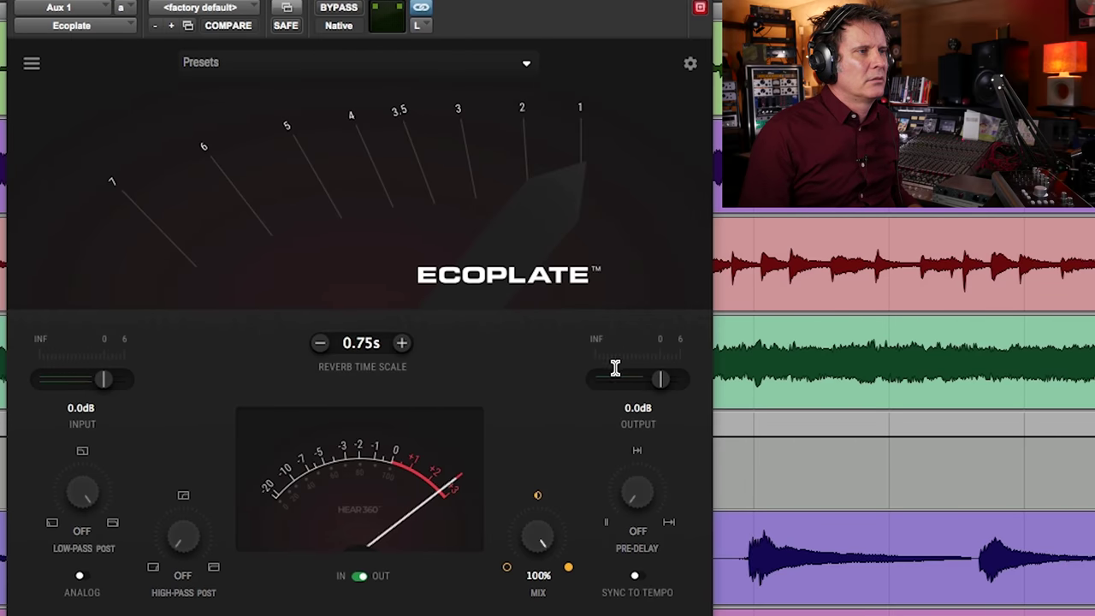
- Set Ecoplate reverb time to 2.5s, high-pass 372.4Hz, low-pass 9712Hz, then trim the time to 2s
drag(562, 207, 479, 176)
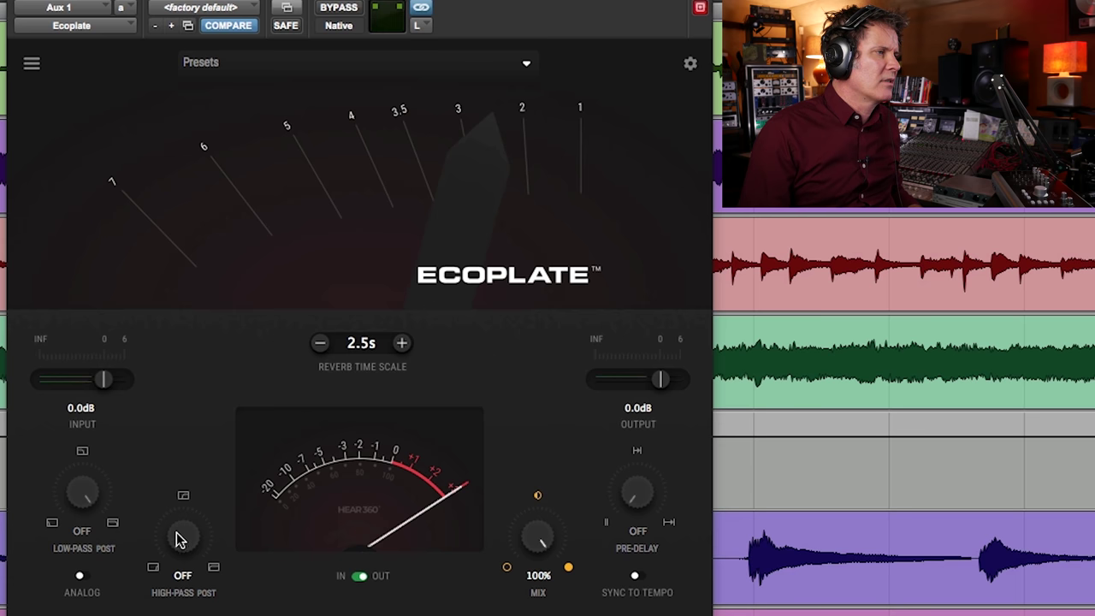
drag(177, 533, 176, 451)
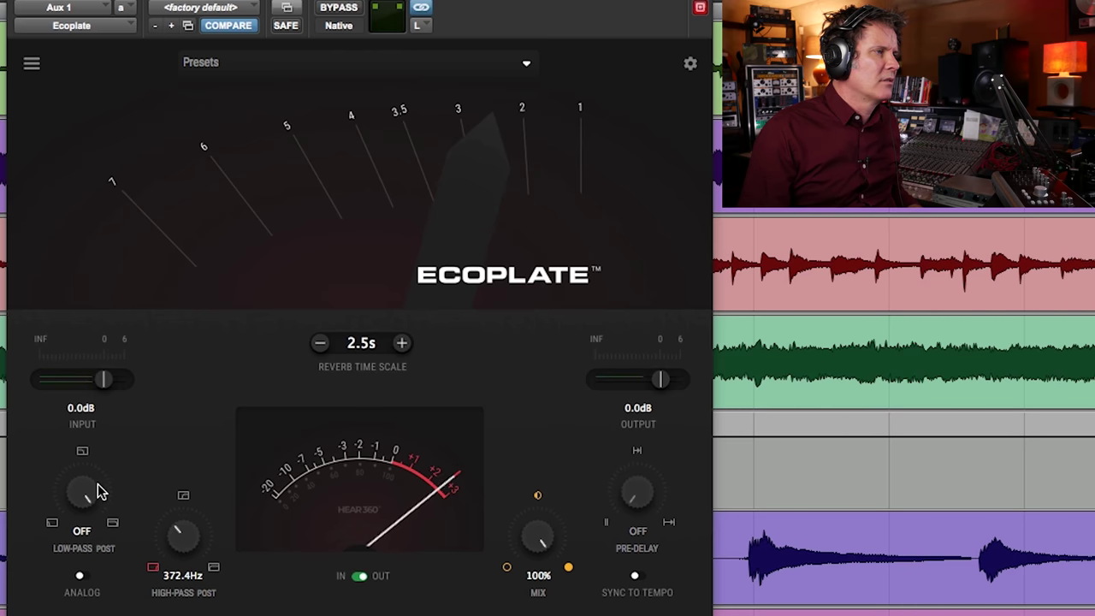
mouse_move(98, 491)
mouse_down()
mouse_move(69, 512)
mouse_move(100, 518)
mouse_move(77, 498)
mouse_move(75, 532)
mouse_move(80, 496)
mouse_up()
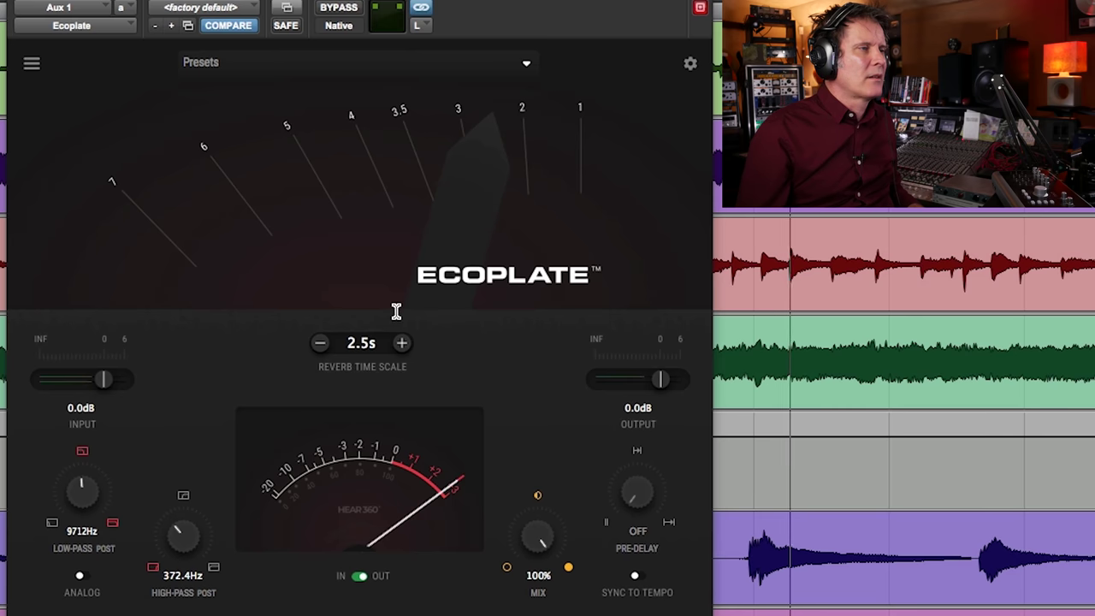
click(490, 162)
- Reduce the Ecoplate reverb time scale one more step, from 2s to 1.5s
click(501, 156)
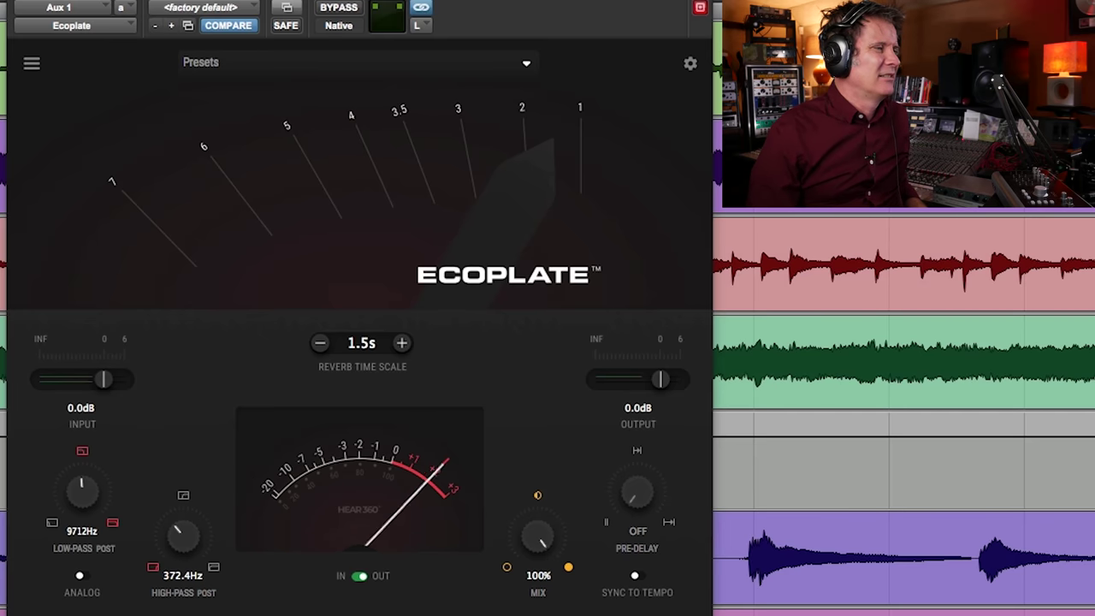
scroll(904, 411, down, 5)
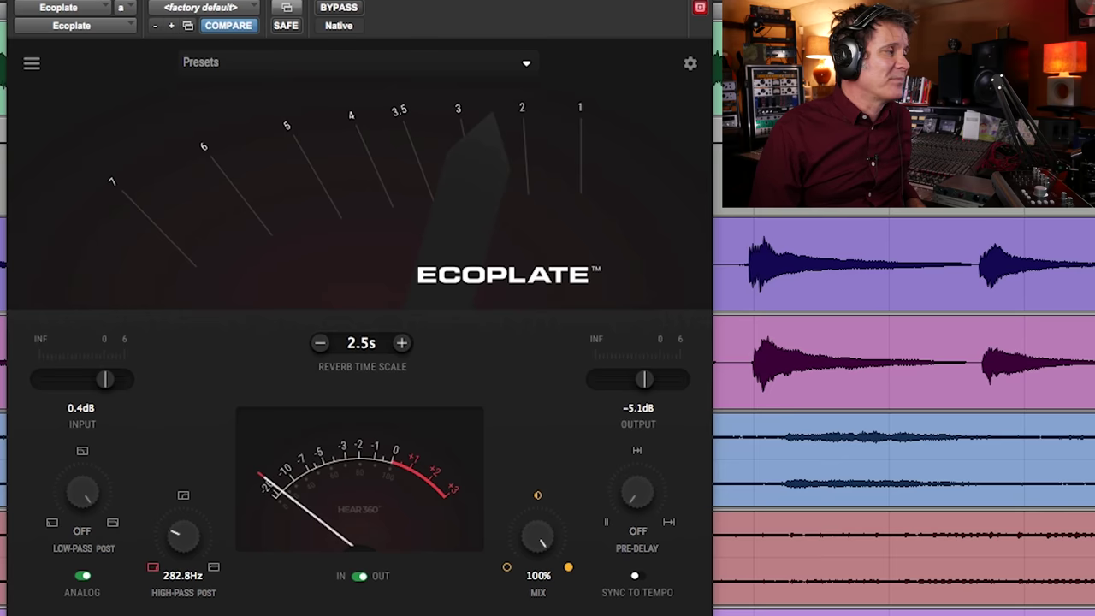
scroll(903, 410, down, 3)
scroll(903, 411, down, 6)
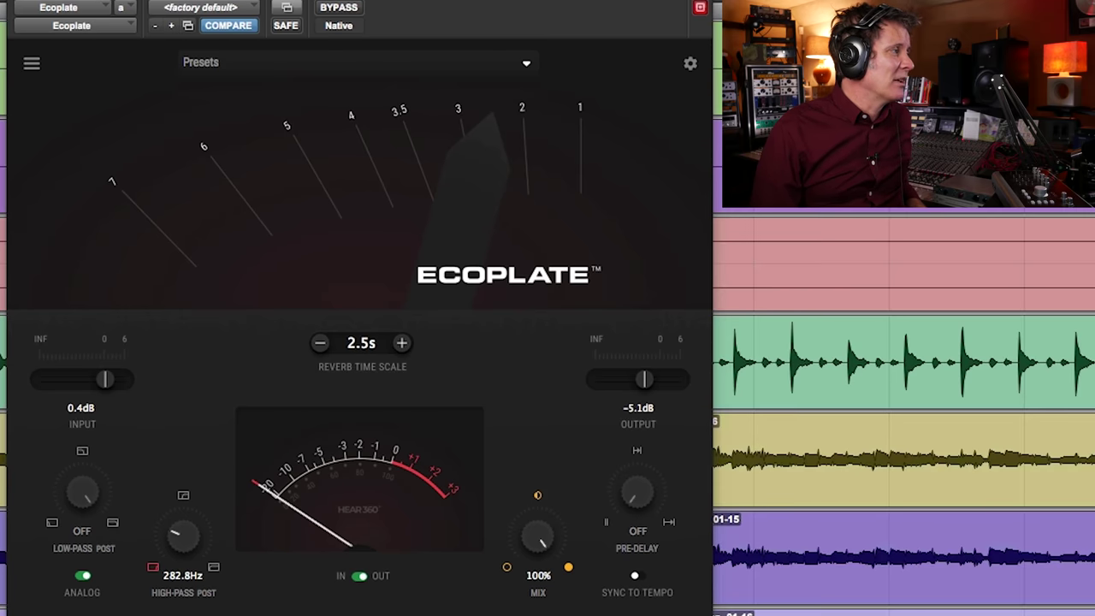
scroll(903, 411, down, 4)
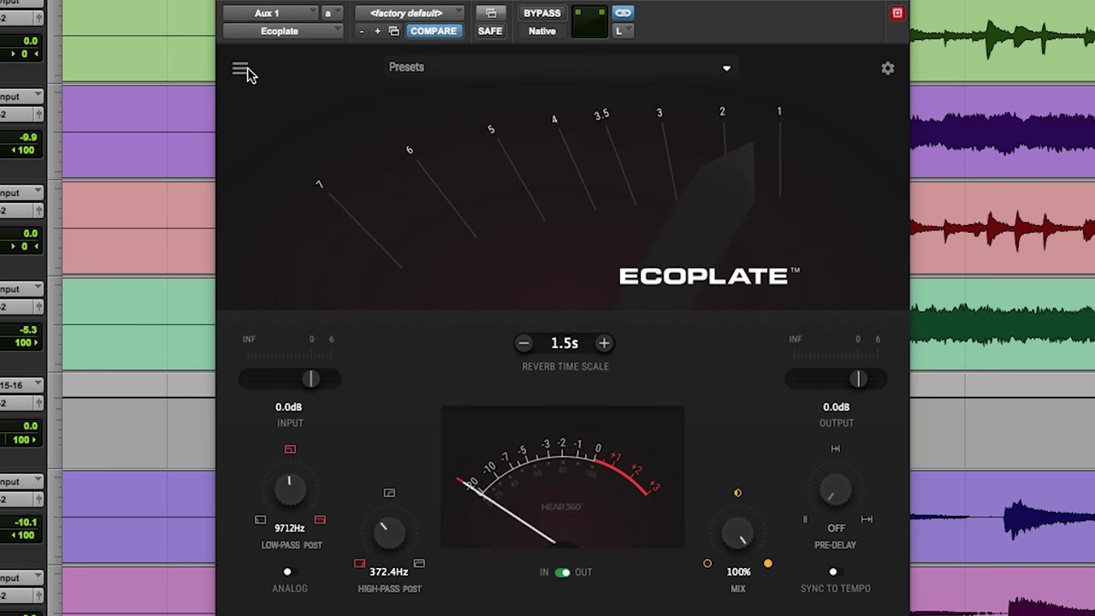
- Reveal Ecoplate's extra Analog, Image and Tone controls from its menu icon
click(242, 71)
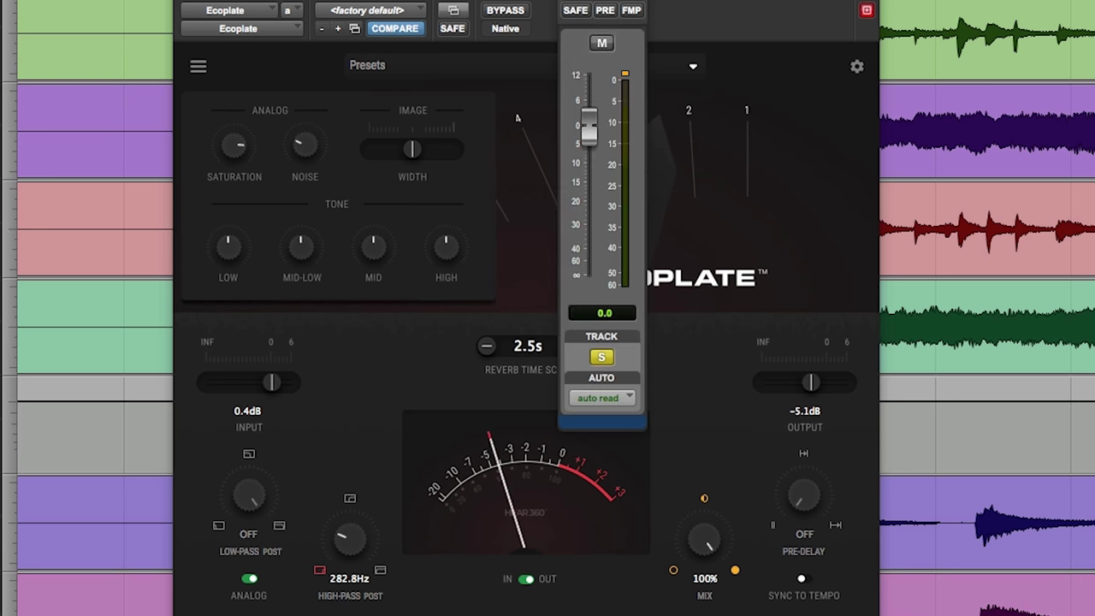
- Make the send pre-fader, bring Ecoplate saturation near minimum, and audition the Noise amount
click(605, 14)
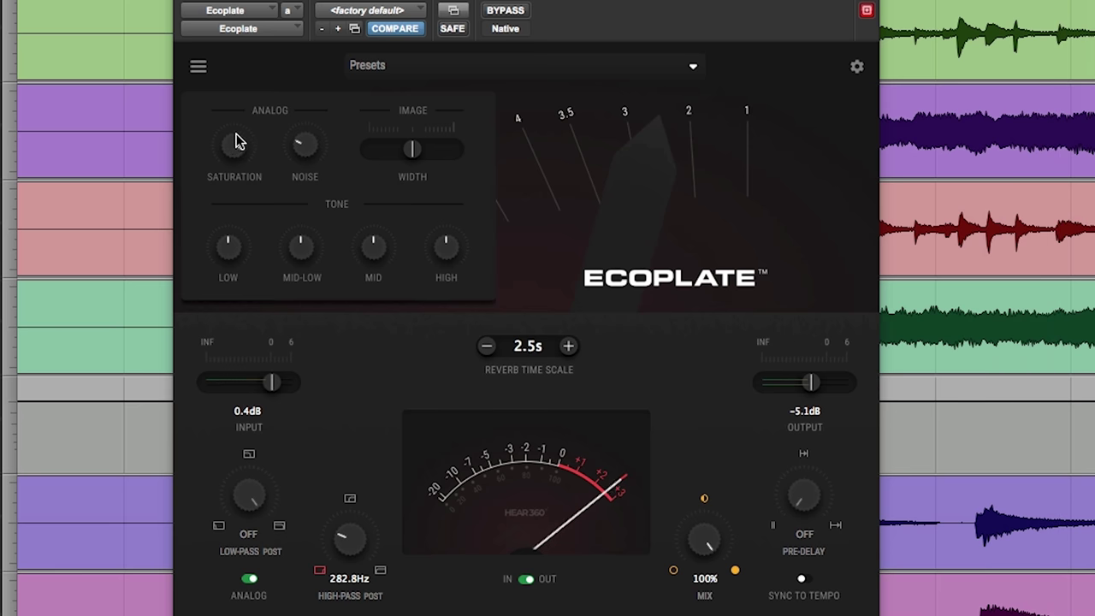
drag(236, 133, 239, 135)
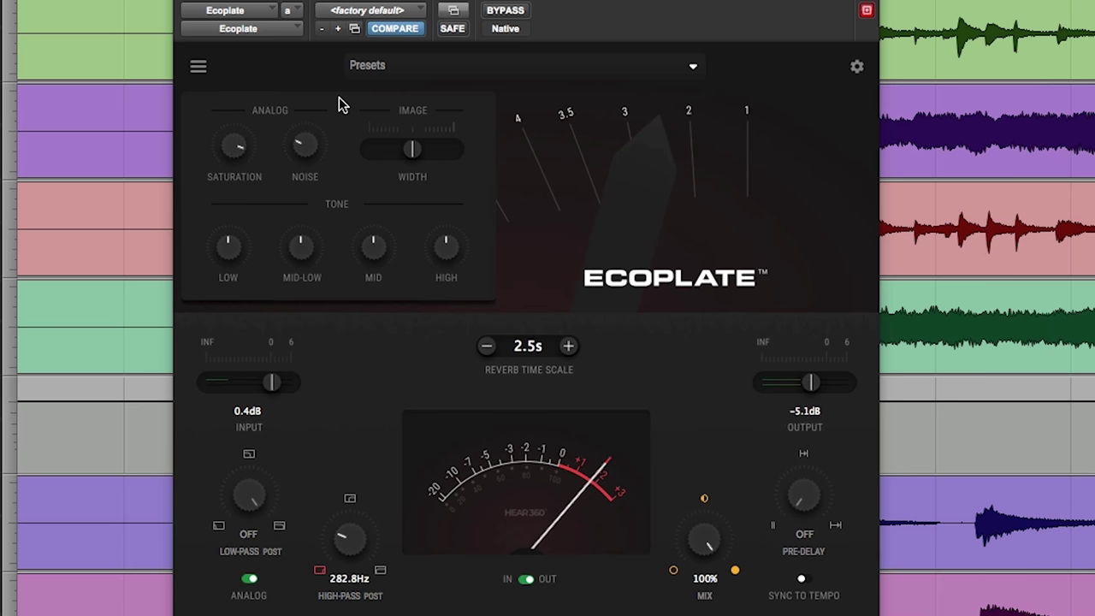
drag(240, 152, 237, 184)
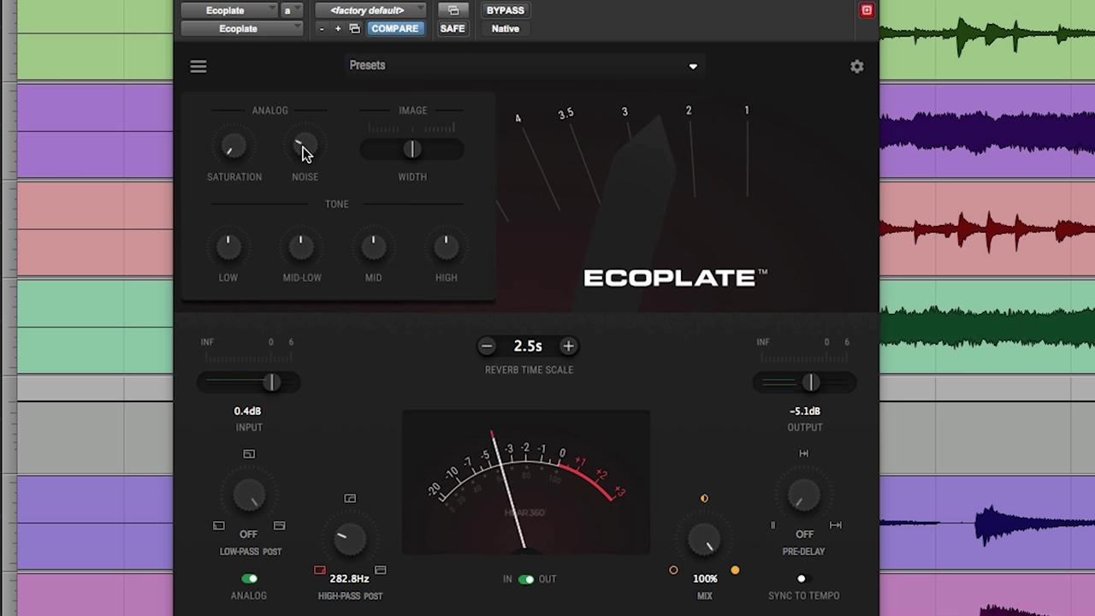
drag(306, 151, 311, 76)
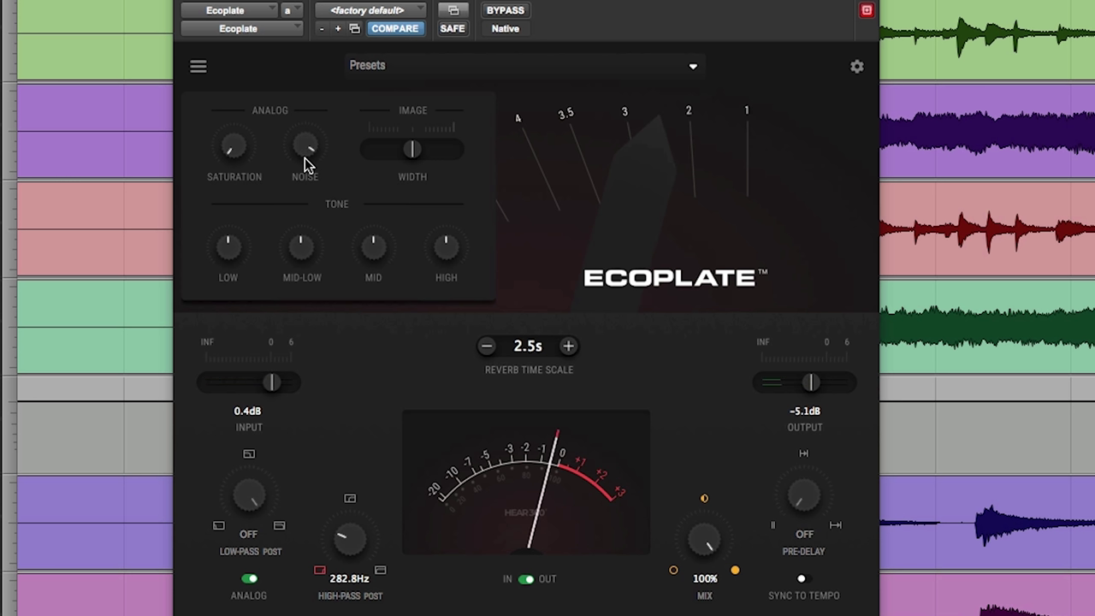
scroll(306, 162, down, 5)
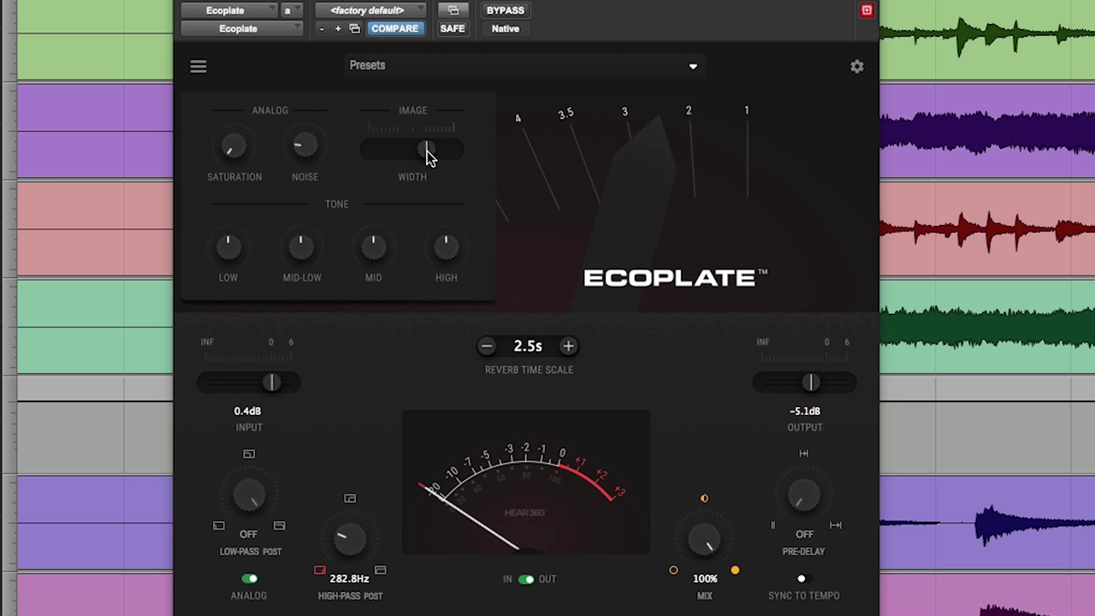
drag(366, 156, 409, 153)
drag(416, 150, 361, 146)
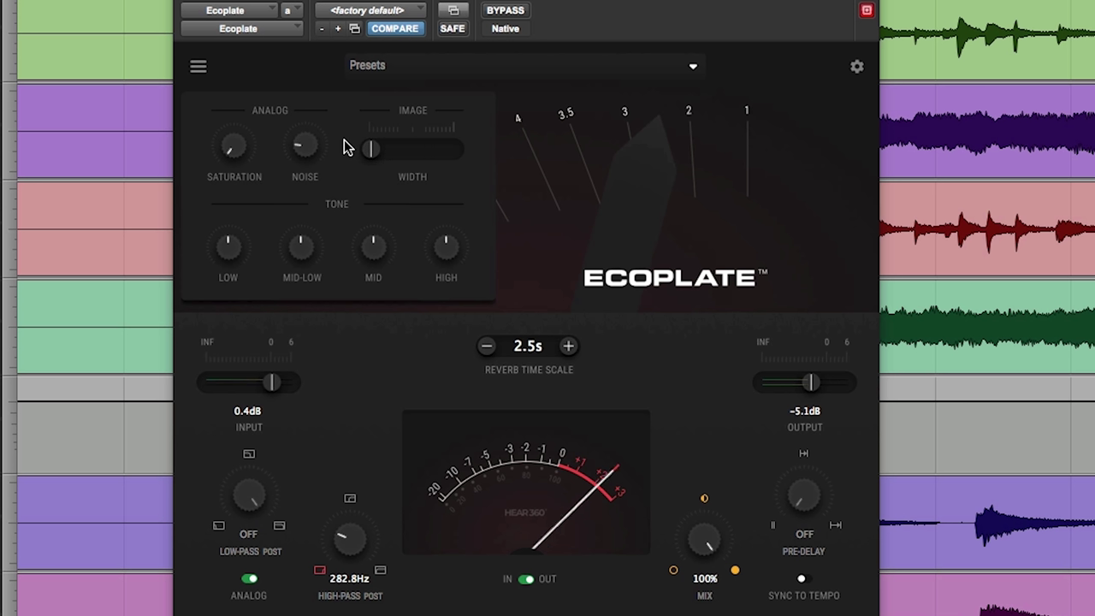
drag(370, 149, 465, 157)
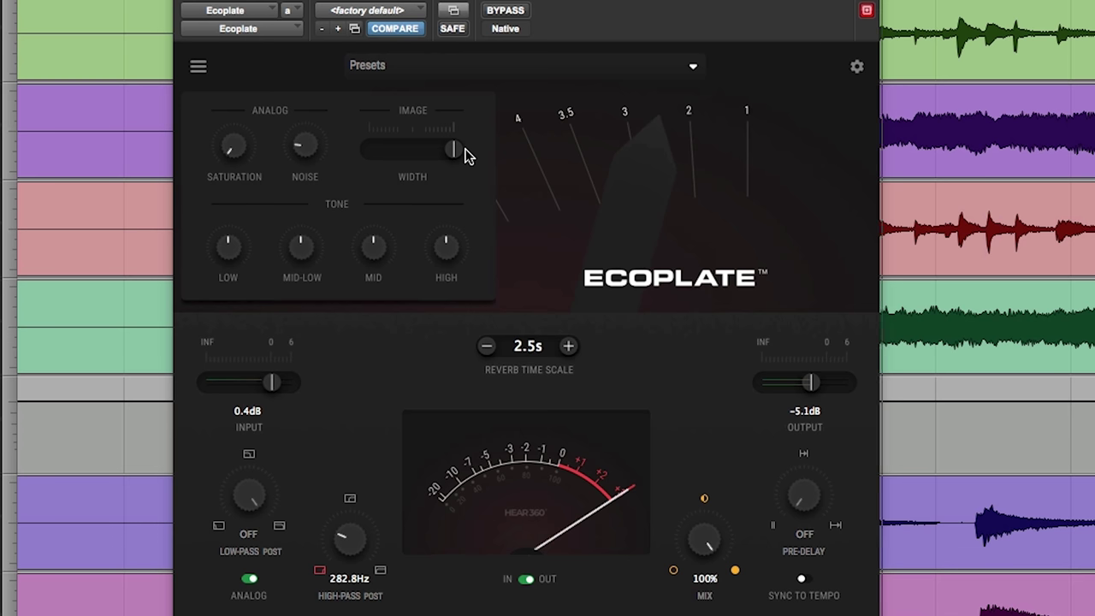
drag(468, 155, 359, 150)
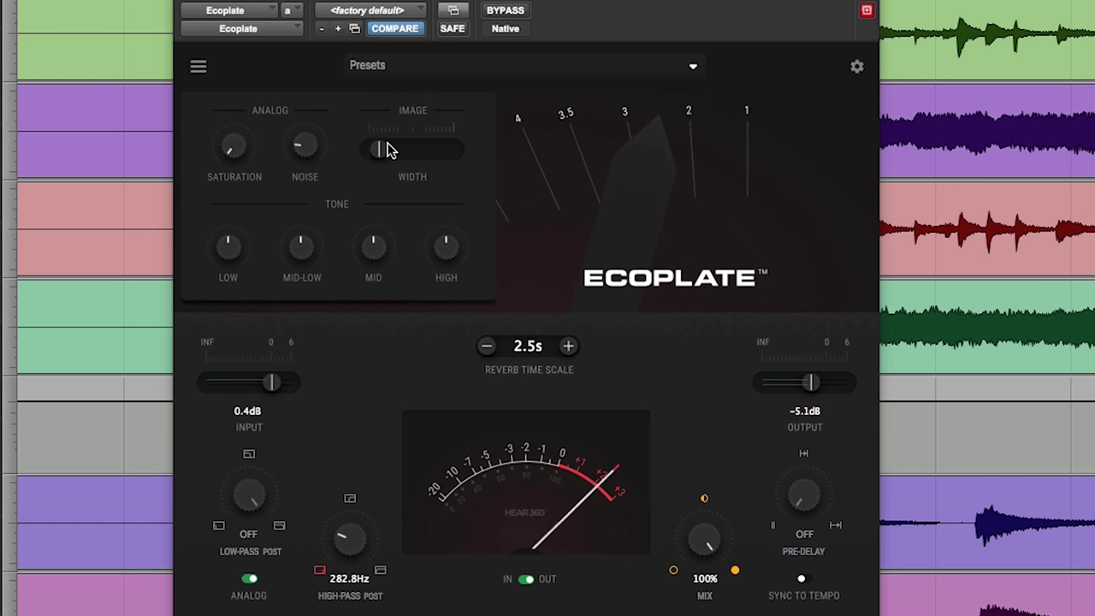
drag(382, 148, 465, 151)
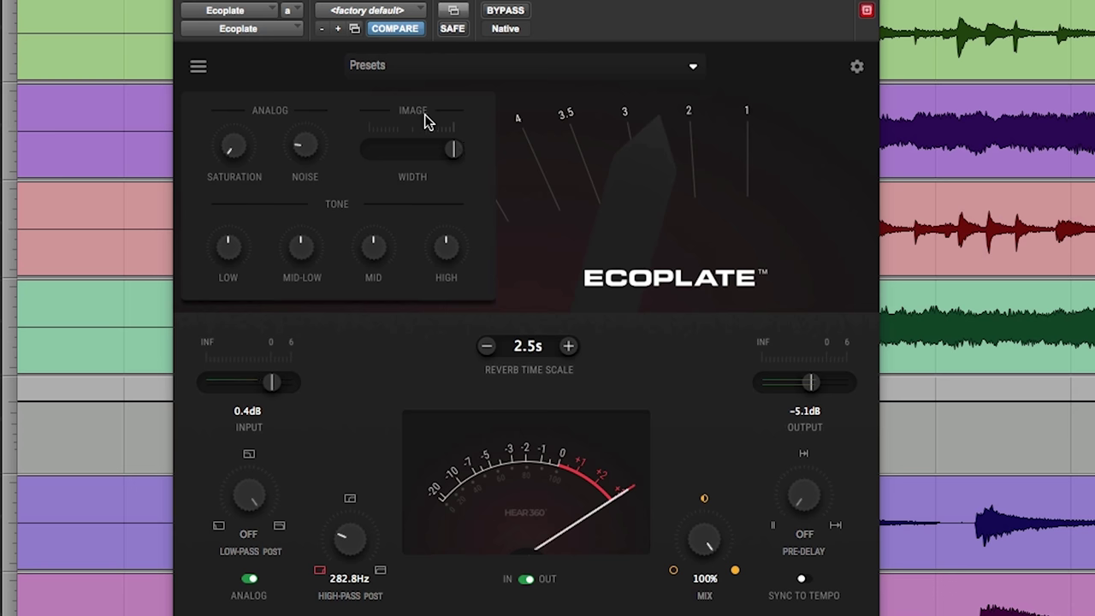
alt+click(406, 149)
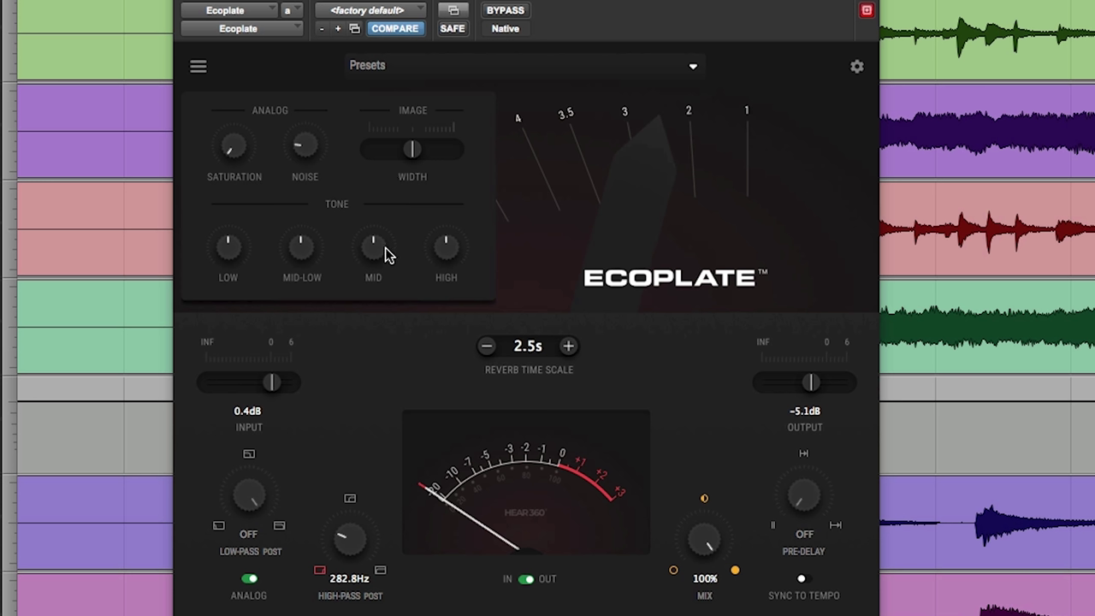
- During playback, boost Ecoplate's MID tone, nudge HIGH up, and keep LOW and MID-LOW centred
key(space)
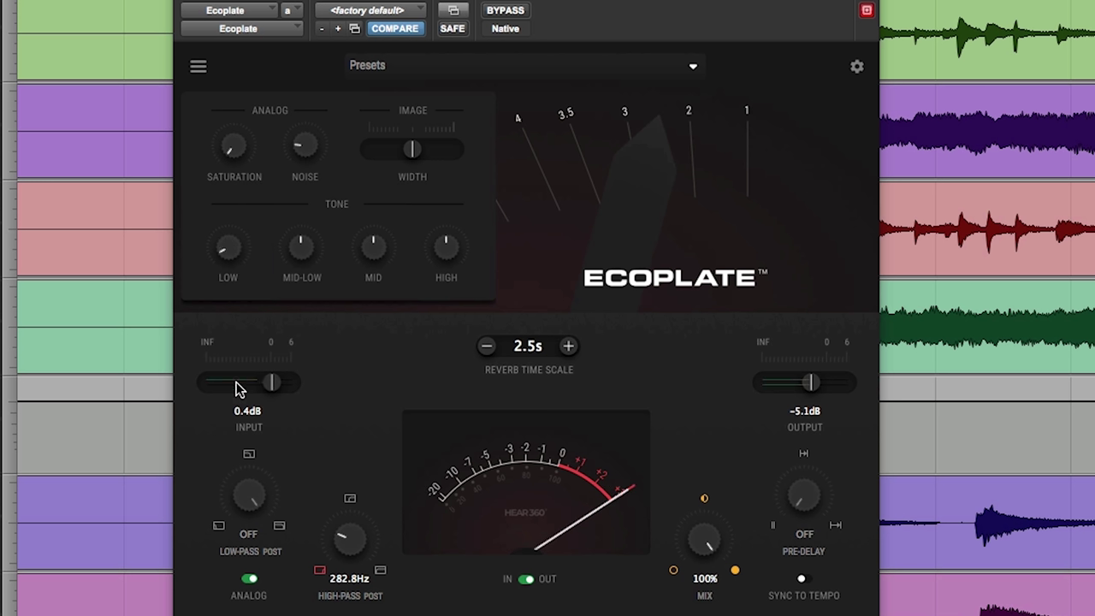
drag(371, 244, 376, 246)
drag(442, 248, 454, 222)
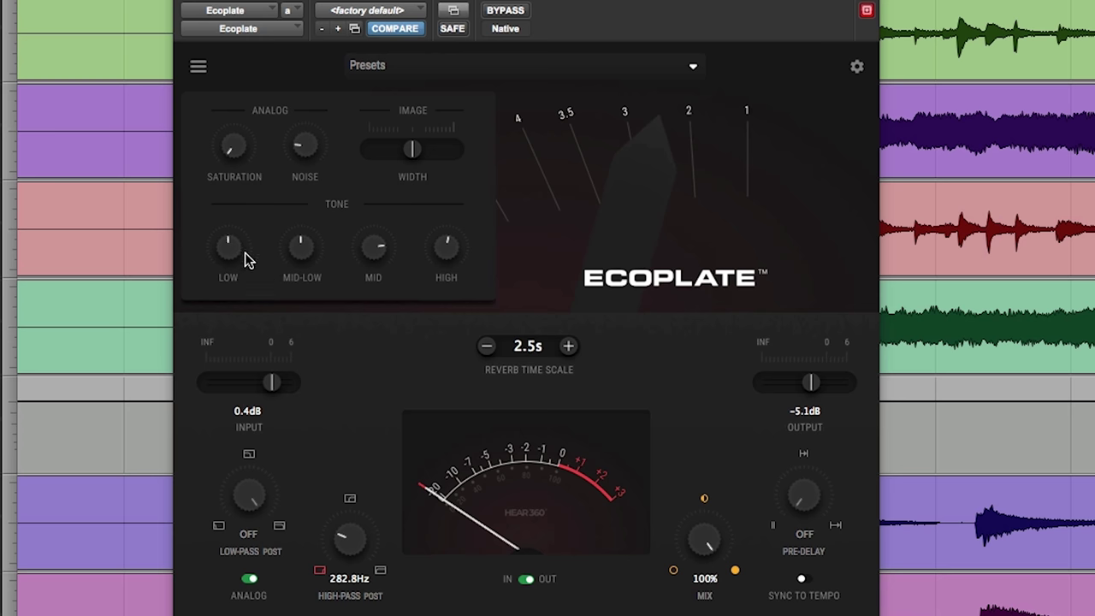
drag(232, 244, 213, 371)
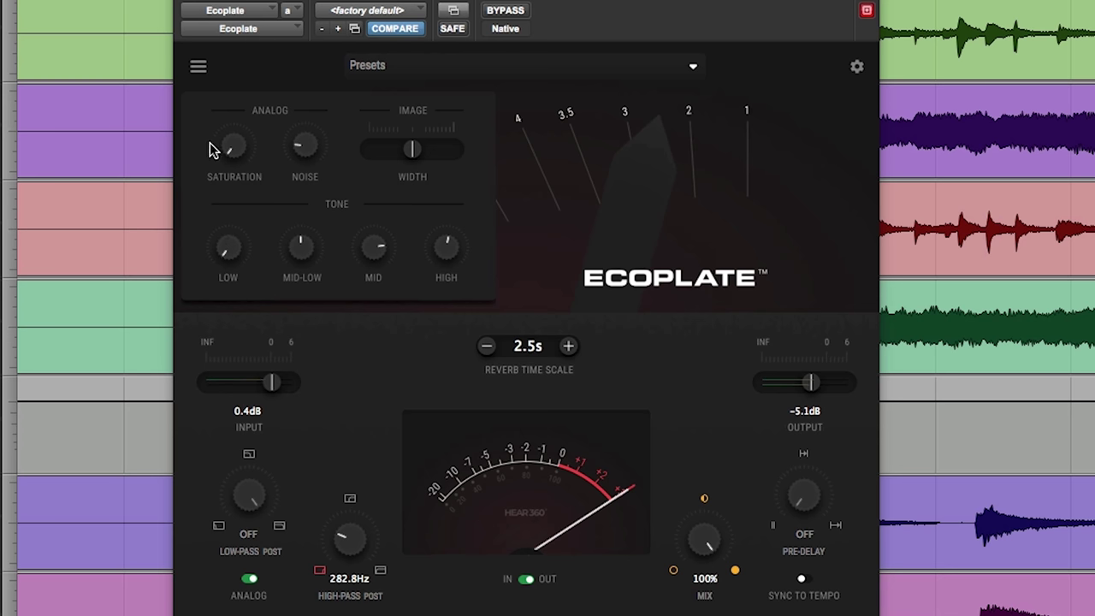
alt+click(228, 247)
drag(302, 248, 286, 264)
drag(453, 244, 443, 283)
drag(443, 240, 444, 123)
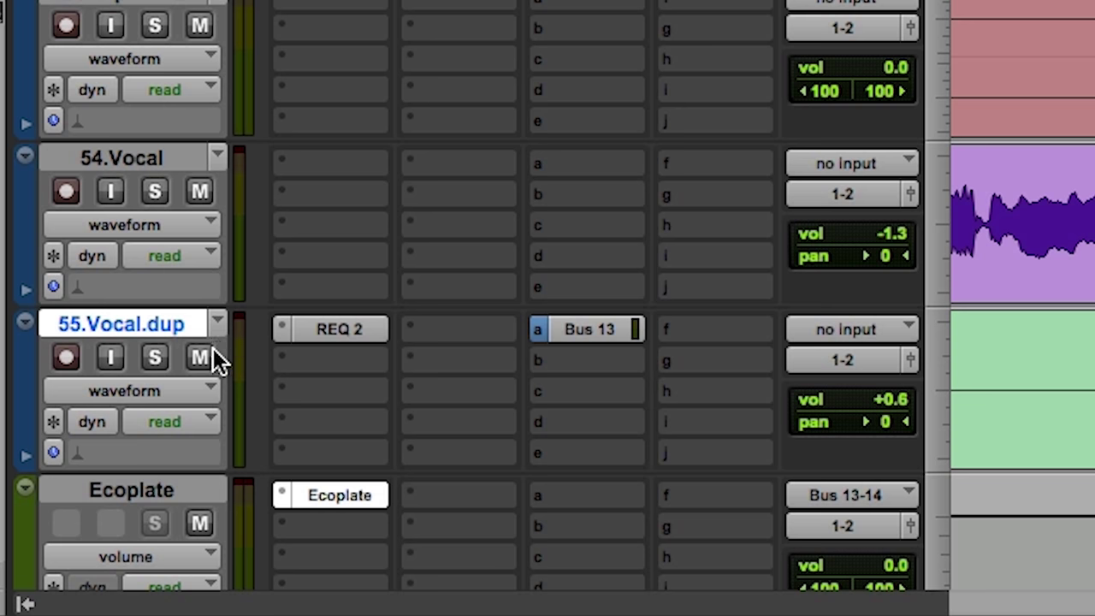
- Move 55.Vocal.dup directly below 51.Rakes.dup, mute the Ecoplate aux, and select the later vocal phrase
drag(160, 319, 501, 0)
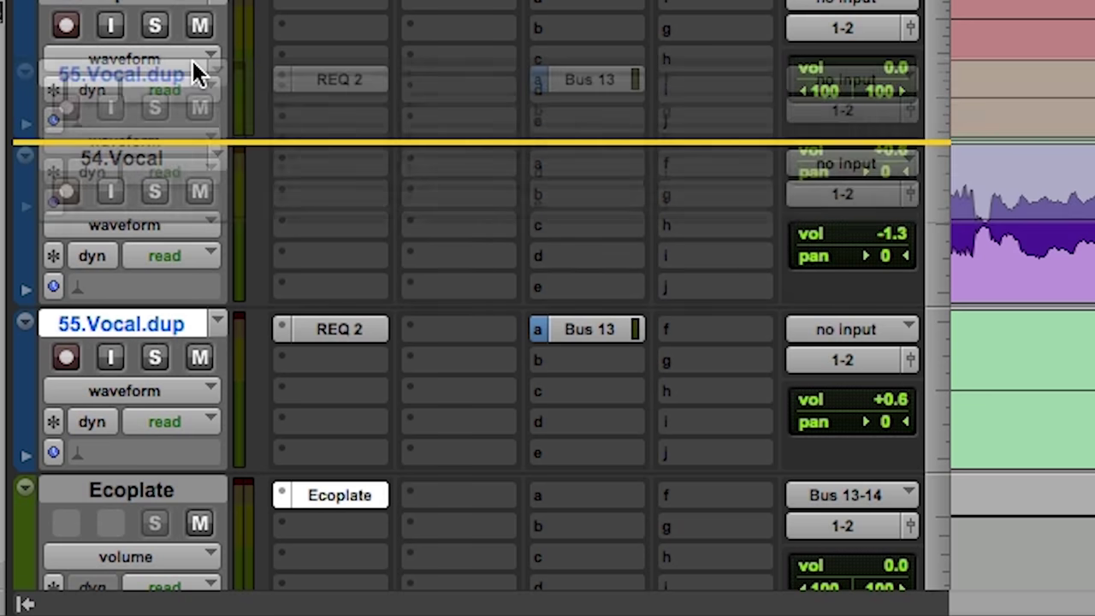
drag(282, 158, 371, 176)
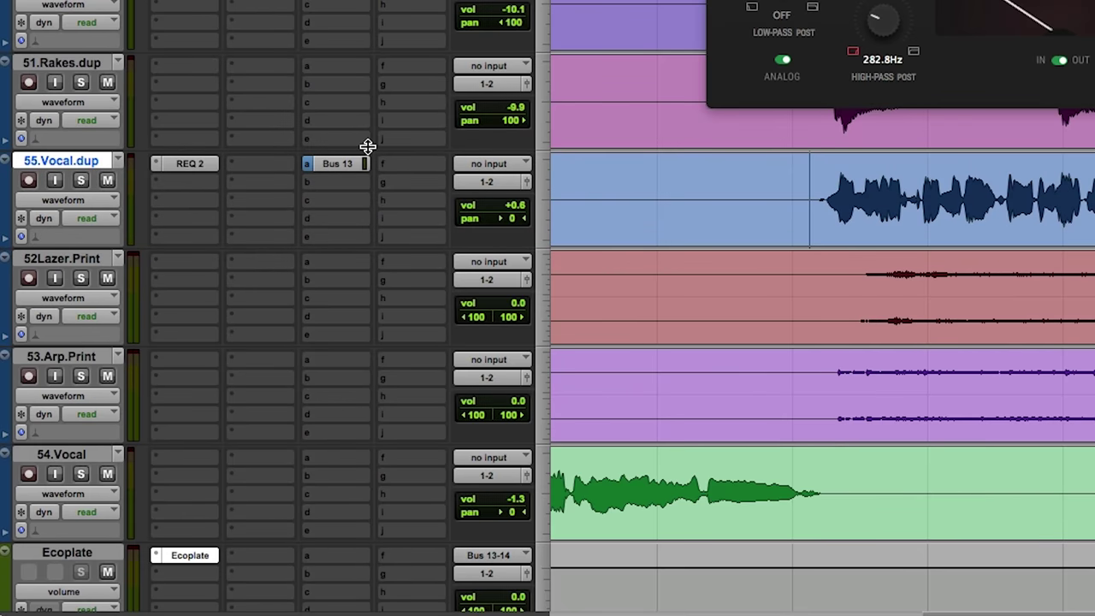
click(106, 571)
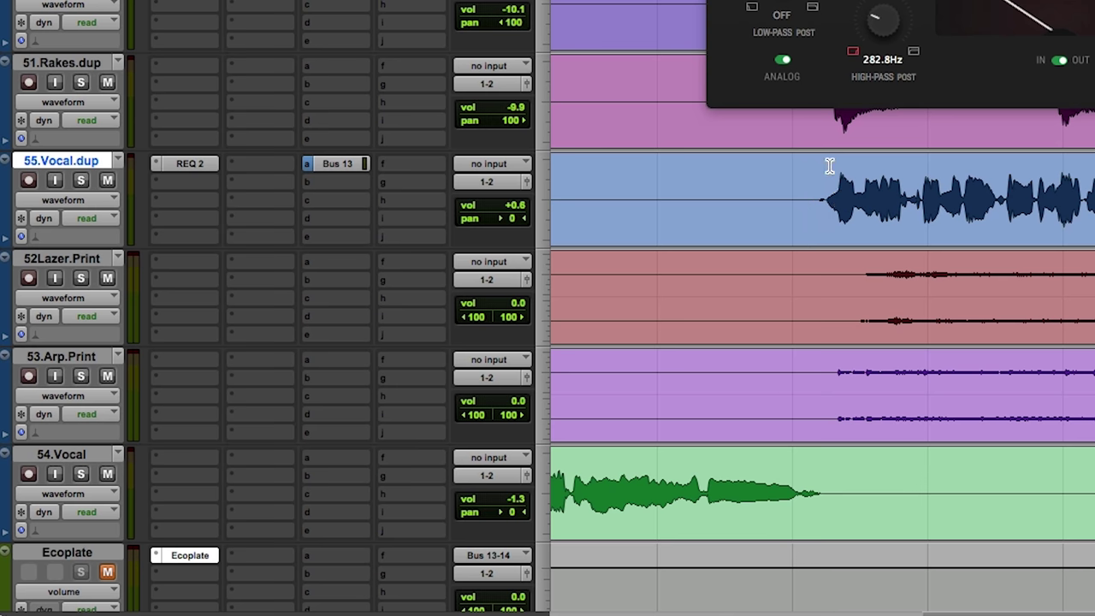
drag(819, 195, 1094, 195)
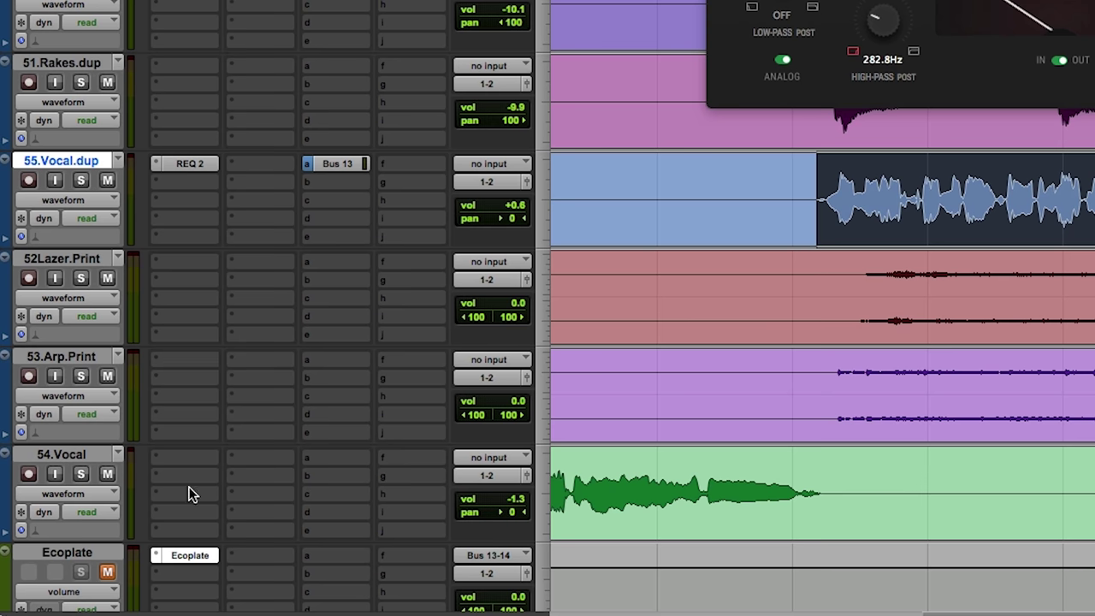
click(186, 189)
- Insert Ecoplate on 55.Vocal.dup, raise its reverb time scale from 0.75s to 2s, and lower the mix
mouse_move(214, 183)
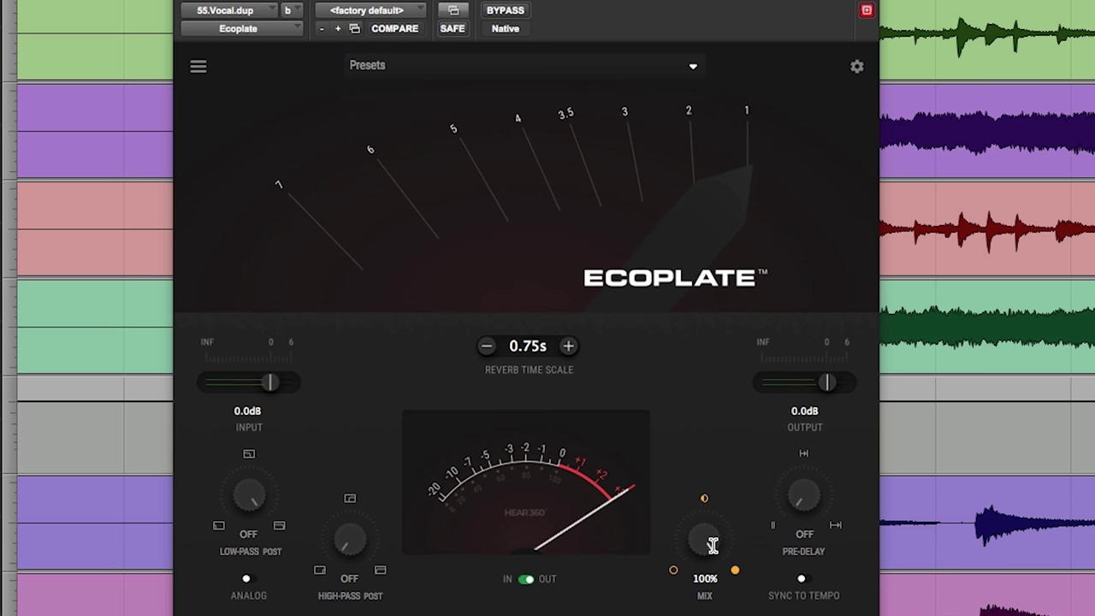
click(568, 346)
click(569, 346)
click(569, 346)
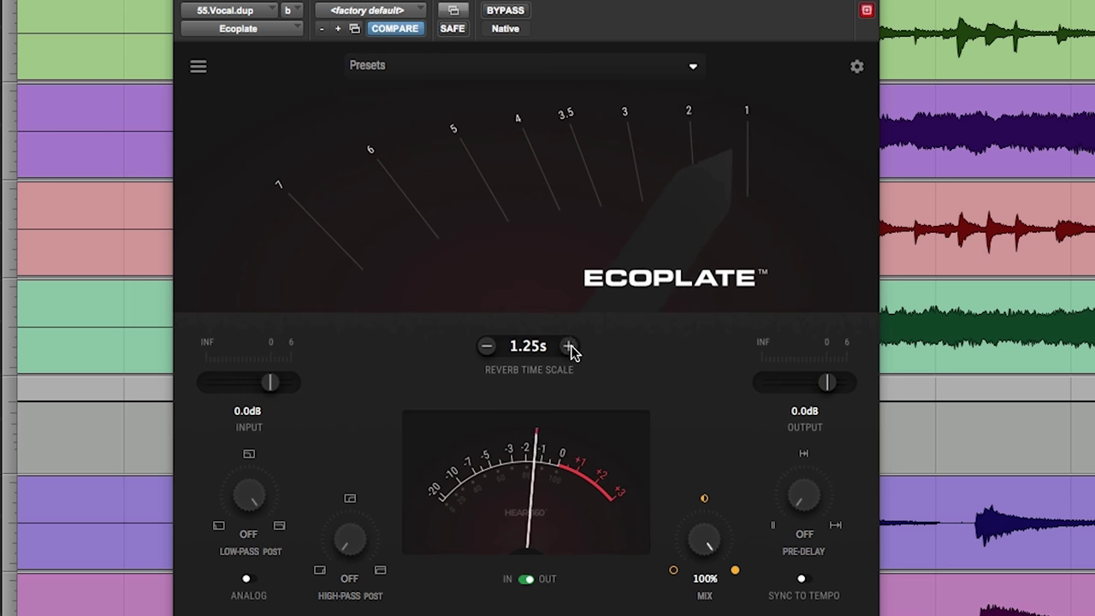
click(568, 346)
click(569, 347)
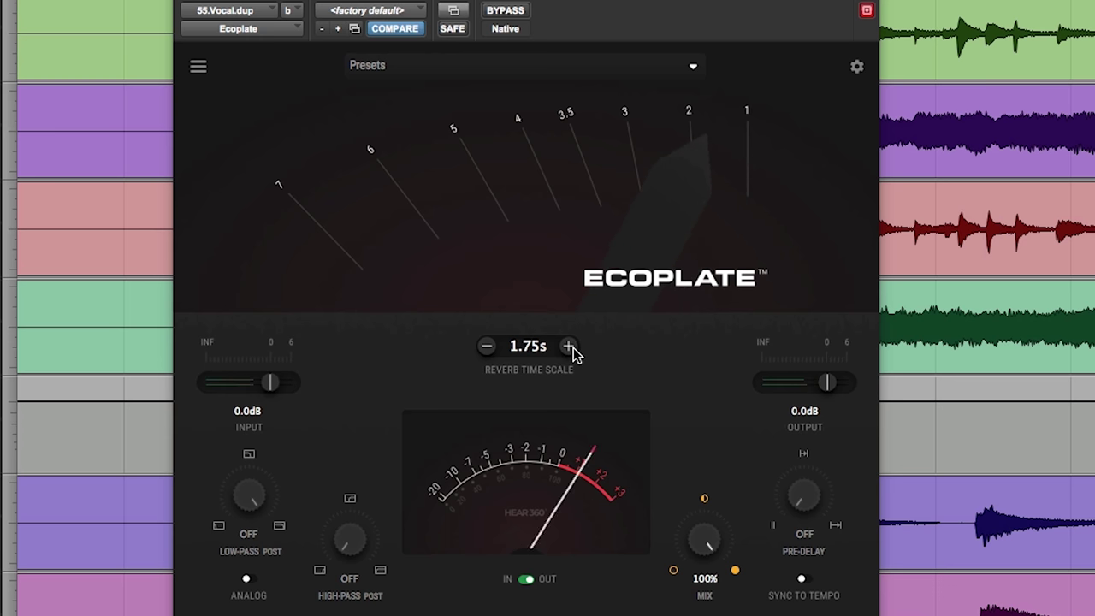
click(570, 347)
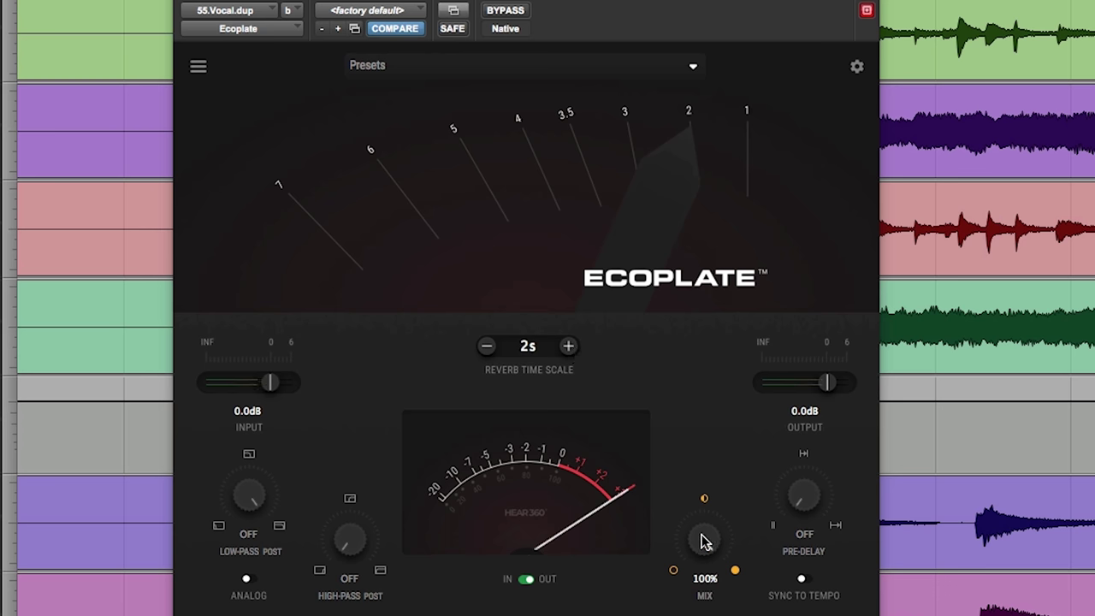
drag(704, 538, 760, 398)
- Try lower Ecoplate mix amounts, then set it in level mode to 76%
drag(703, 538, 707, 504)
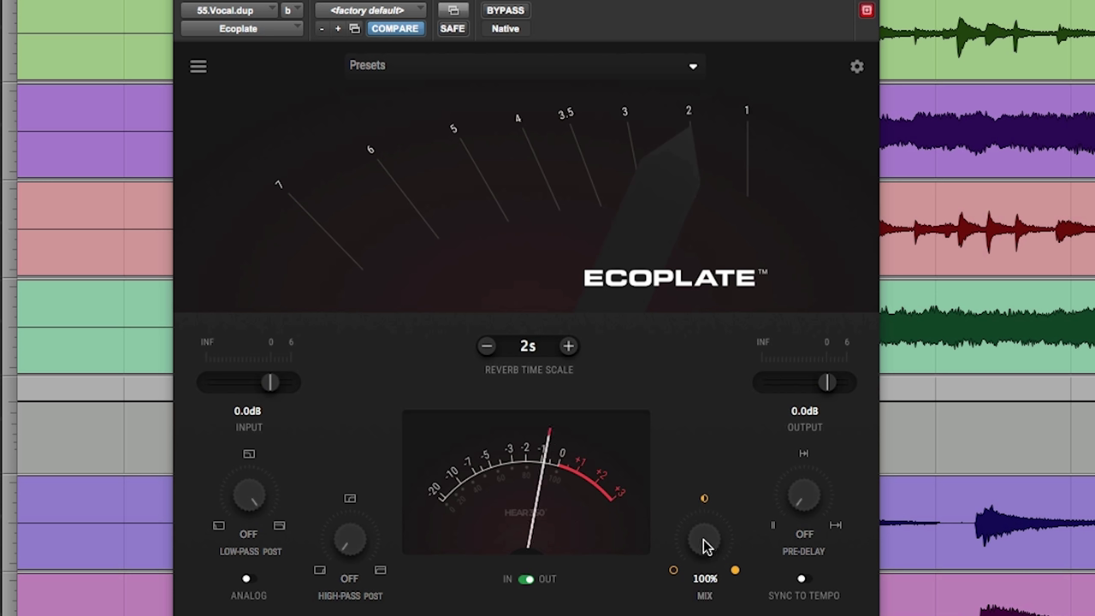
mouse_move(706, 542)
mouse_down()
mouse_move(684, 612)
mouse_move(666, 601)
mouse_move(684, 612)
mouse_move(702, 532)
mouse_up()
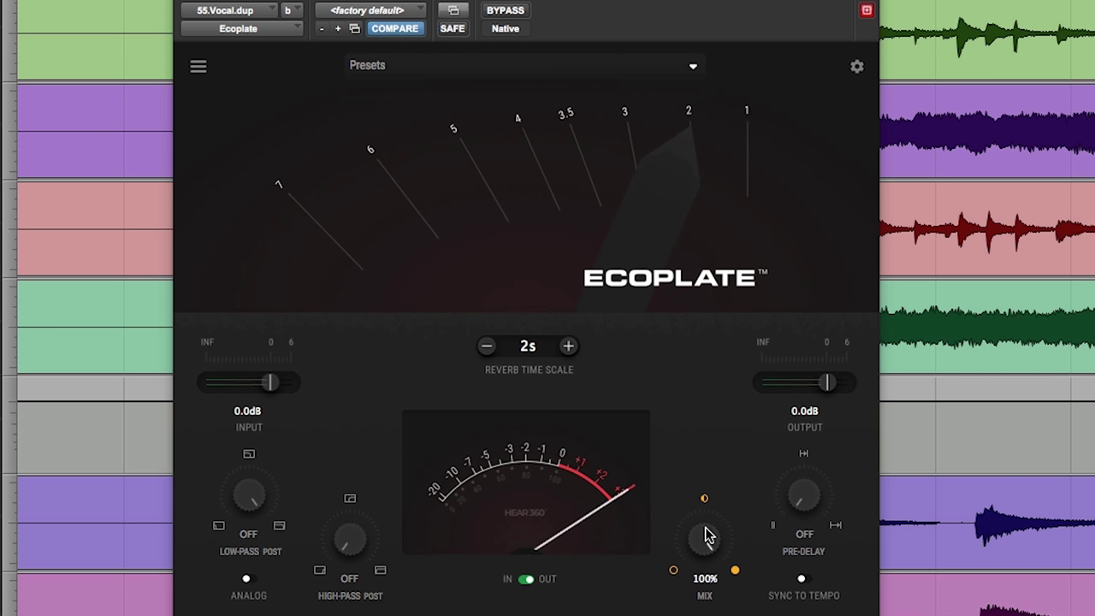
drag(707, 538, 753, 360)
drag(706, 542, 723, 606)
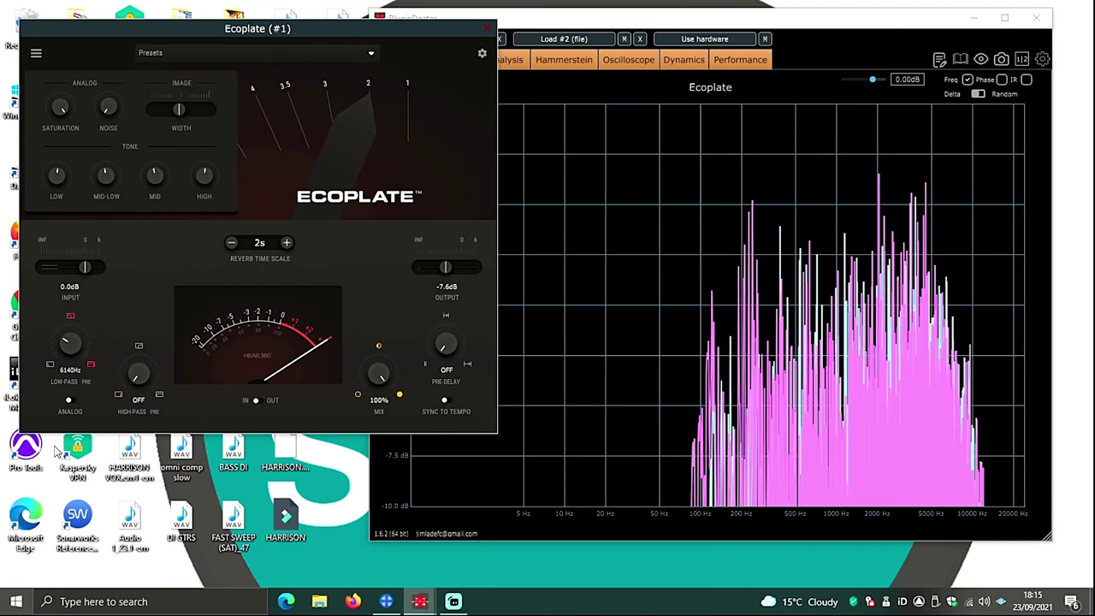
- Sweep the low-pass to 1071 Hz and then OFF; sweep the high-pass near 286.5 Hz and then OFF
drag(56, 451, 49, 490)
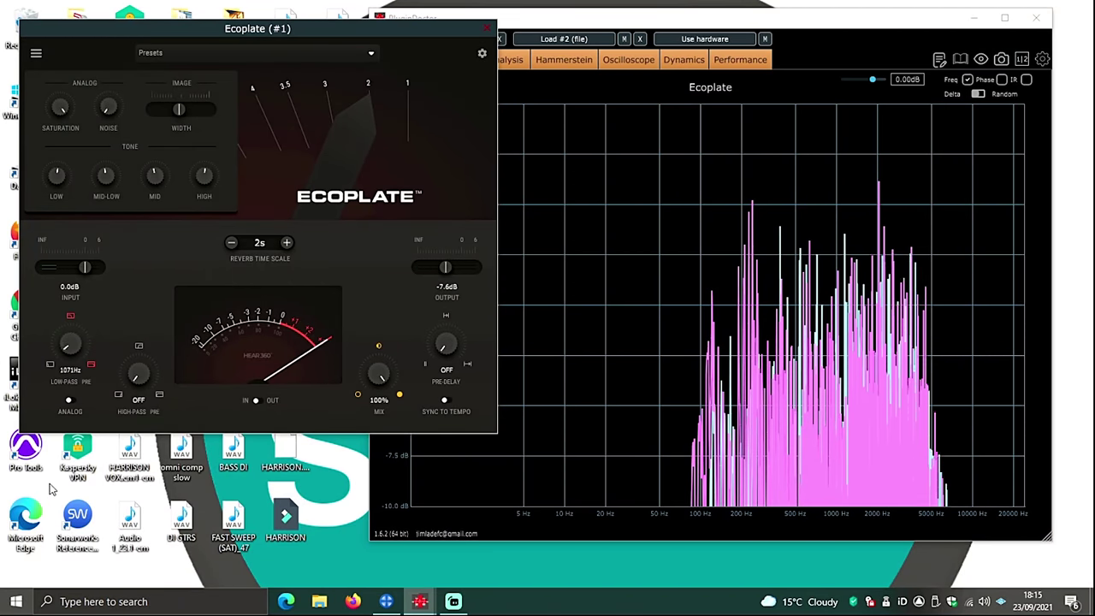
drag(68, 360, 122, 147)
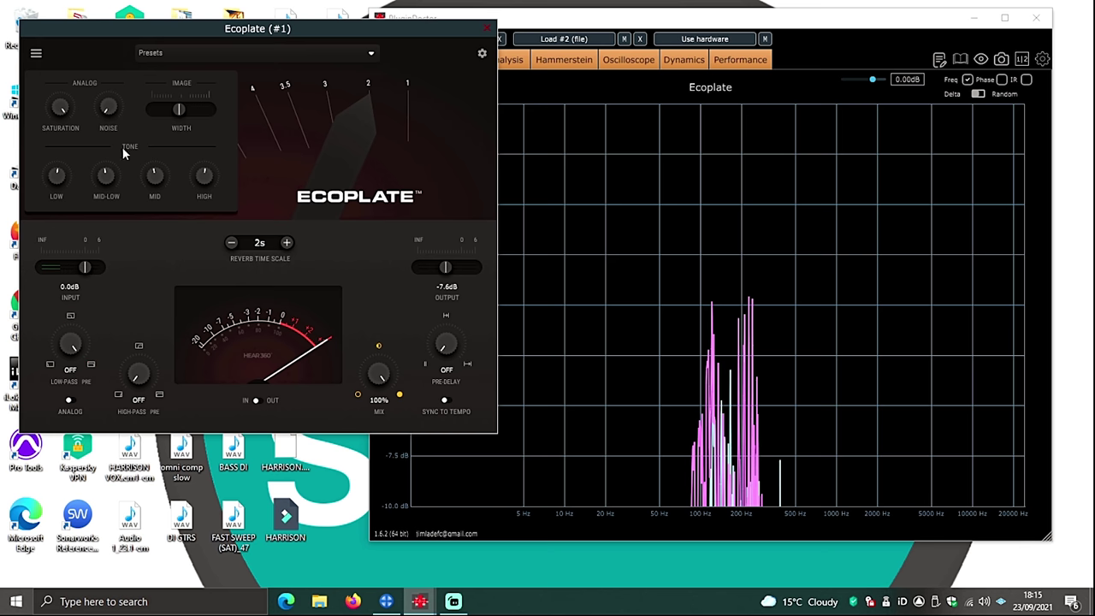
drag(136, 375, 173, 230)
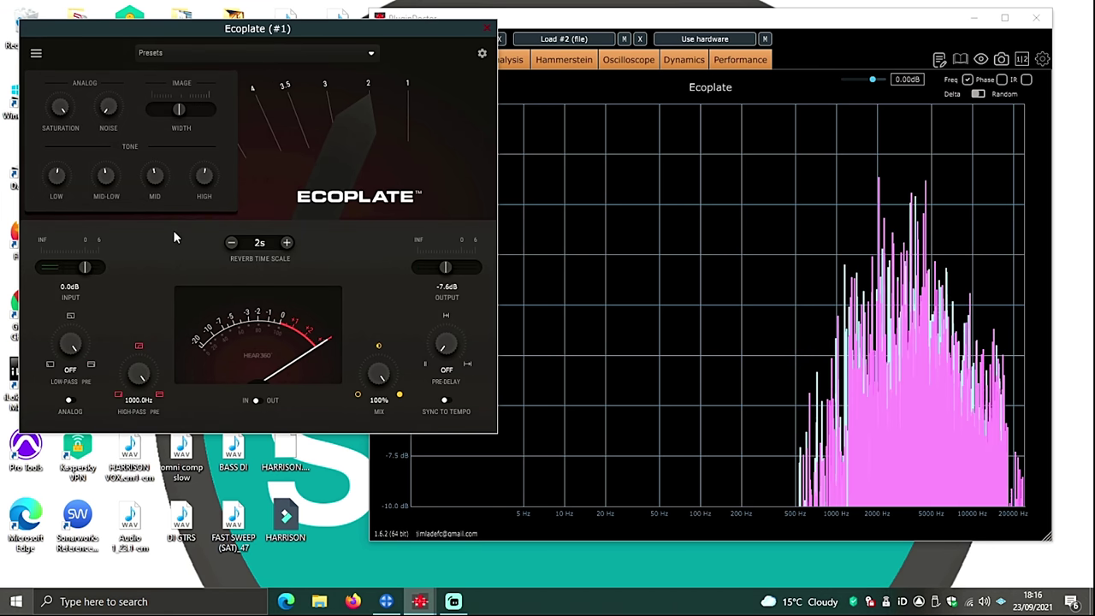
double_click(139, 373)
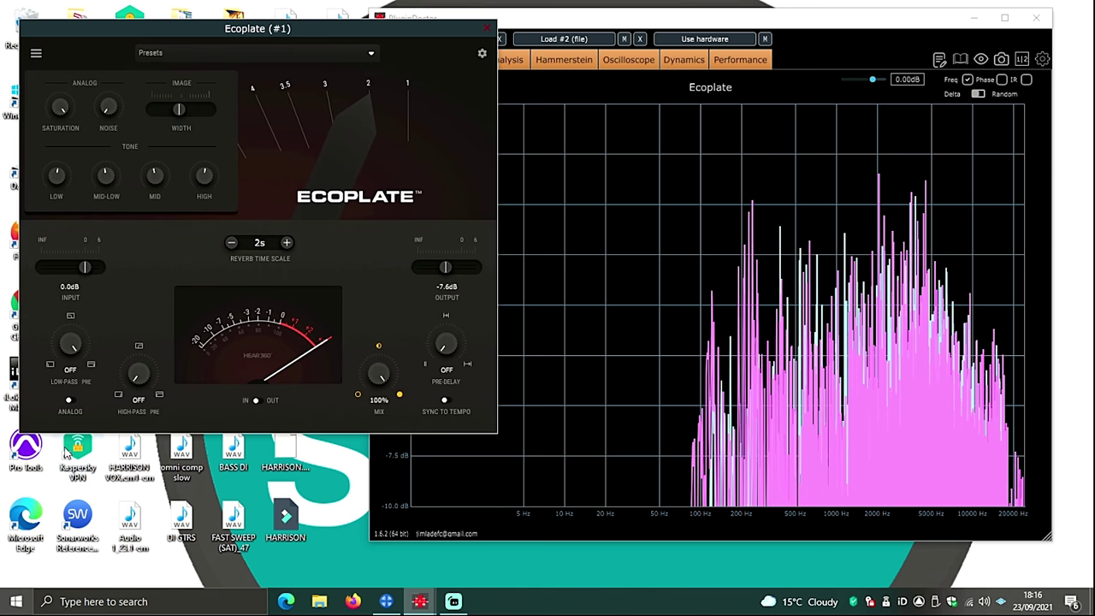
- Enable Ecoplate's analog mode and return the mid-low, mid and high tone knobs to centre
click(71, 400)
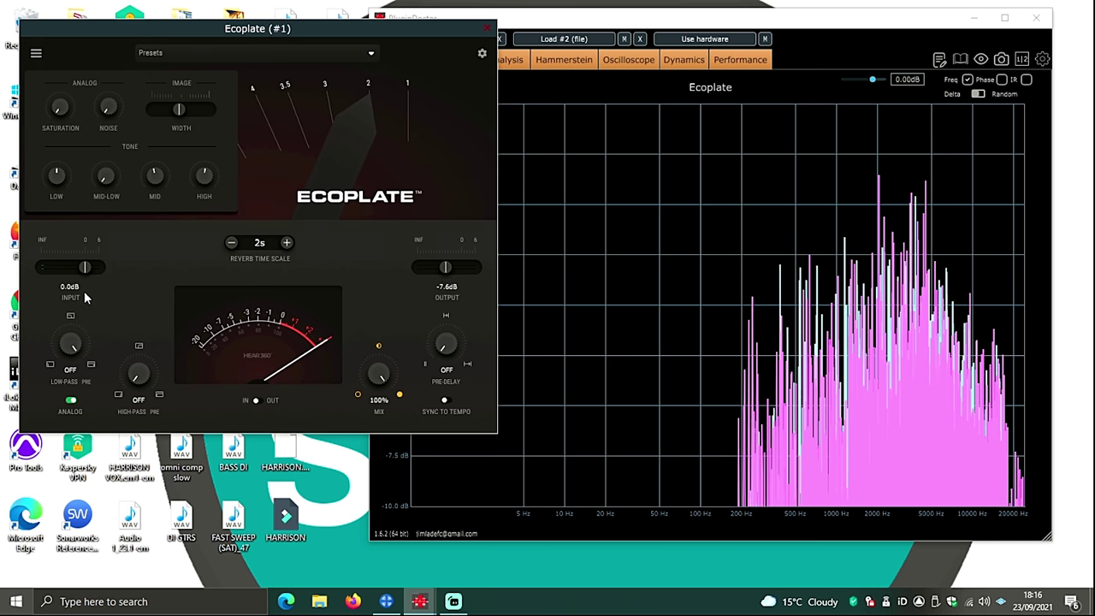
mouse_move(105, 176)
mouse_down()
mouse_move(105, 188)
mouse_move(108, 143)
mouse_move(108, 161)
mouse_up()
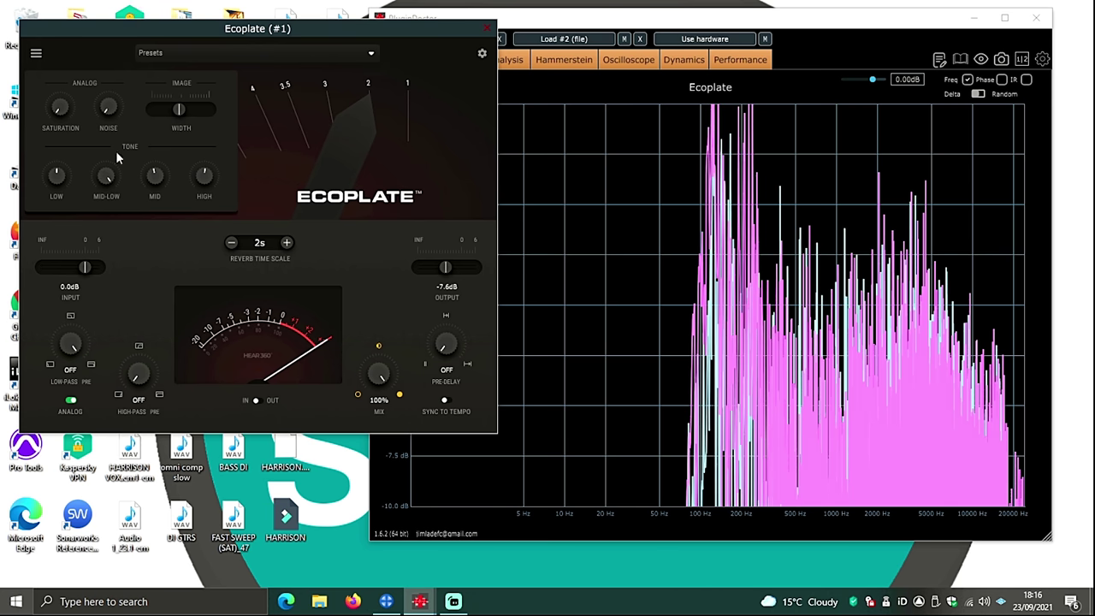
drag(94, 214, 91, 243)
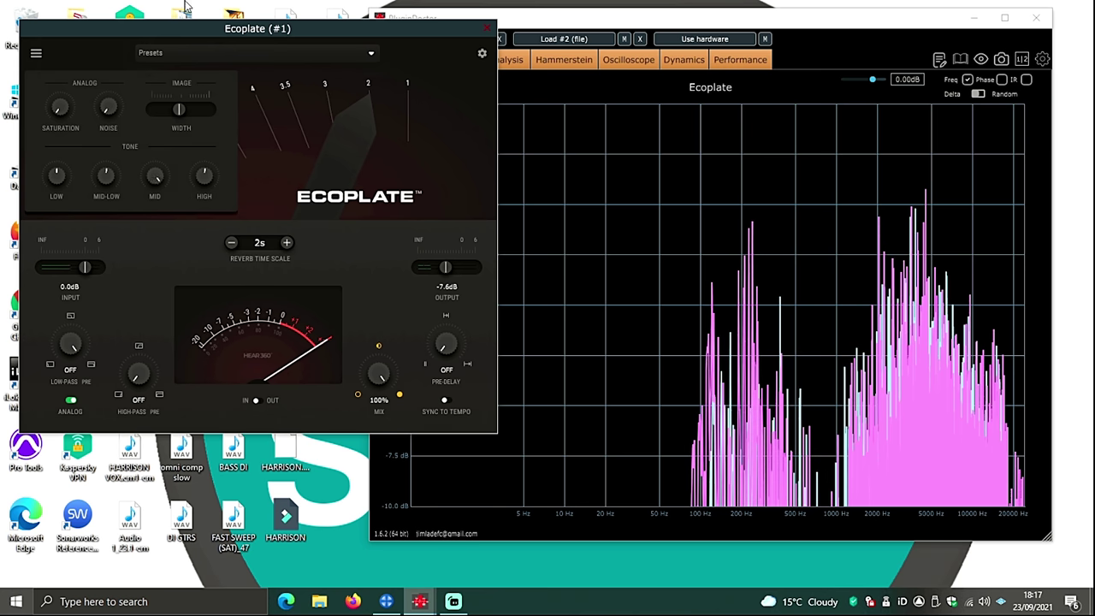
drag(154, 190, 154, 176)
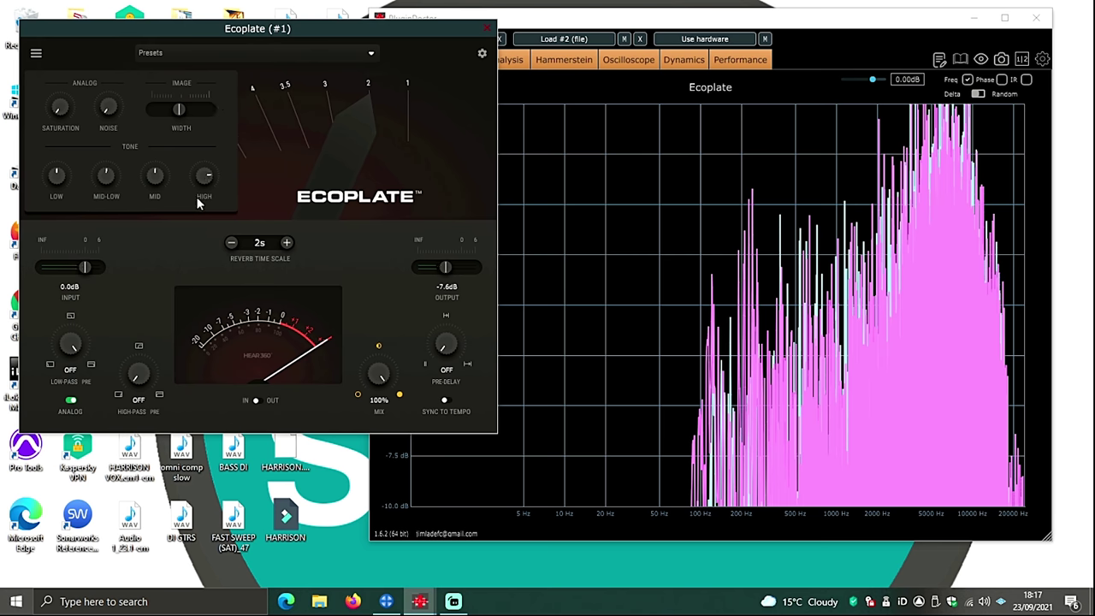
drag(199, 193, 205, 203)
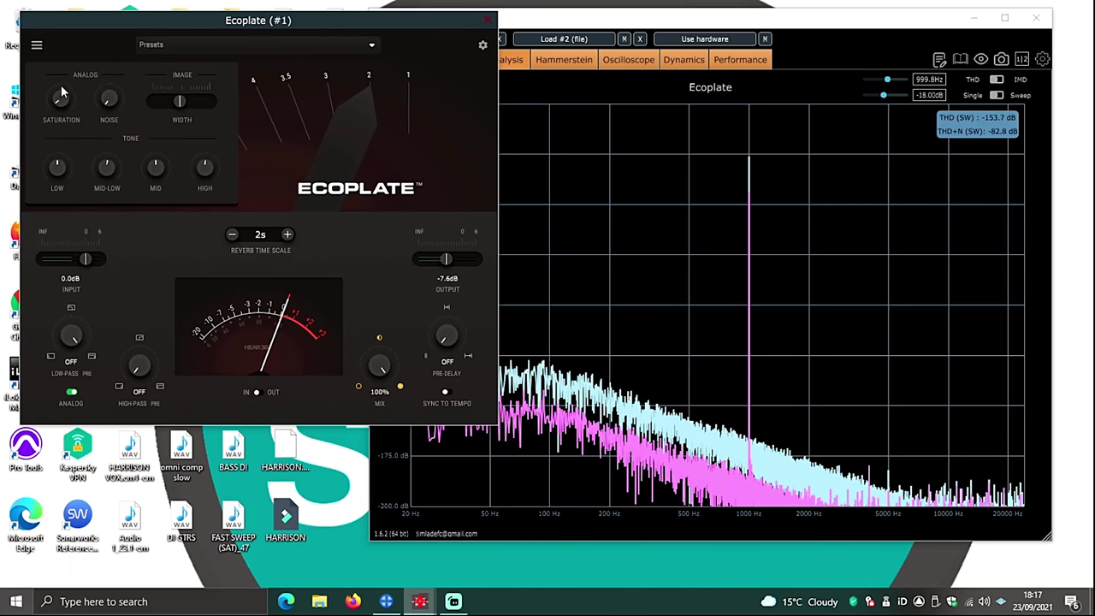
- Raise Ecoplate's saturation in three steps while watching the harmonic distortion increase
drag(61, 91, 60, 76)
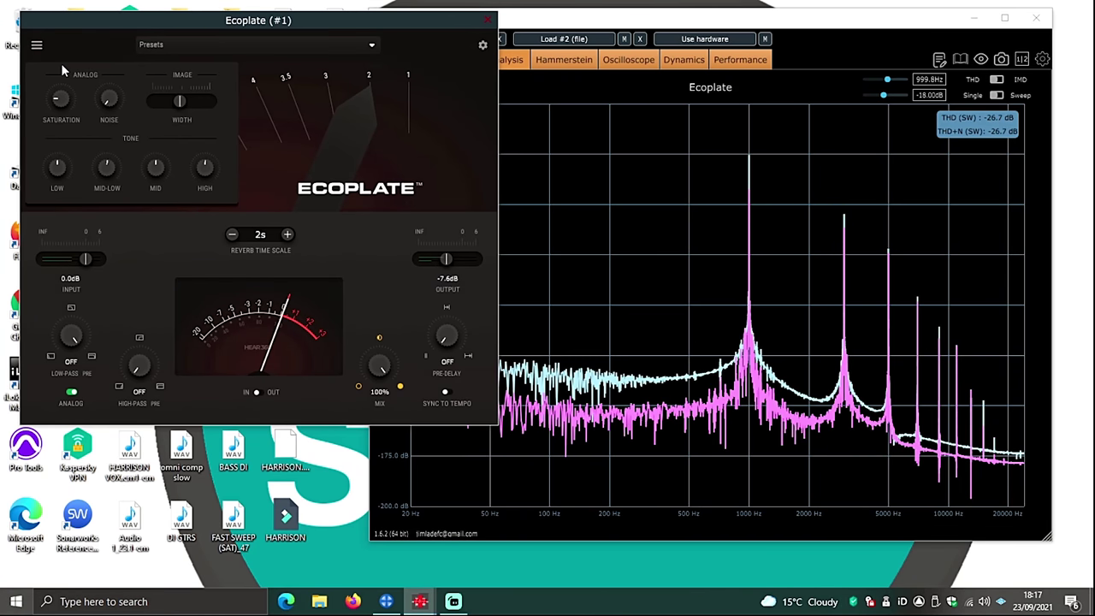
drag(61, 60, 77, 20)
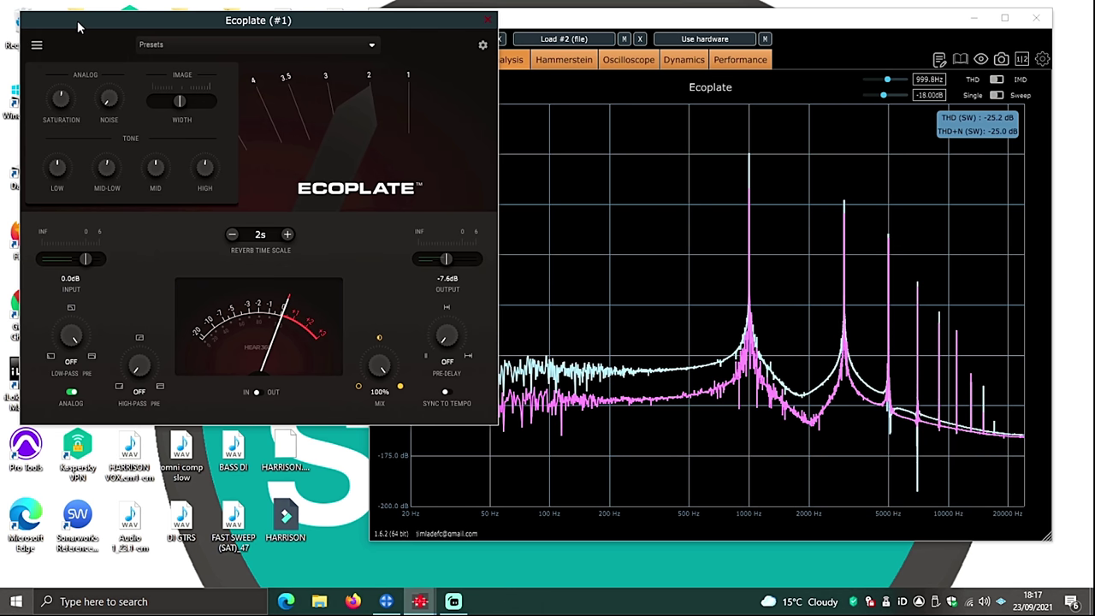
drag(77, 21, 100, 4)
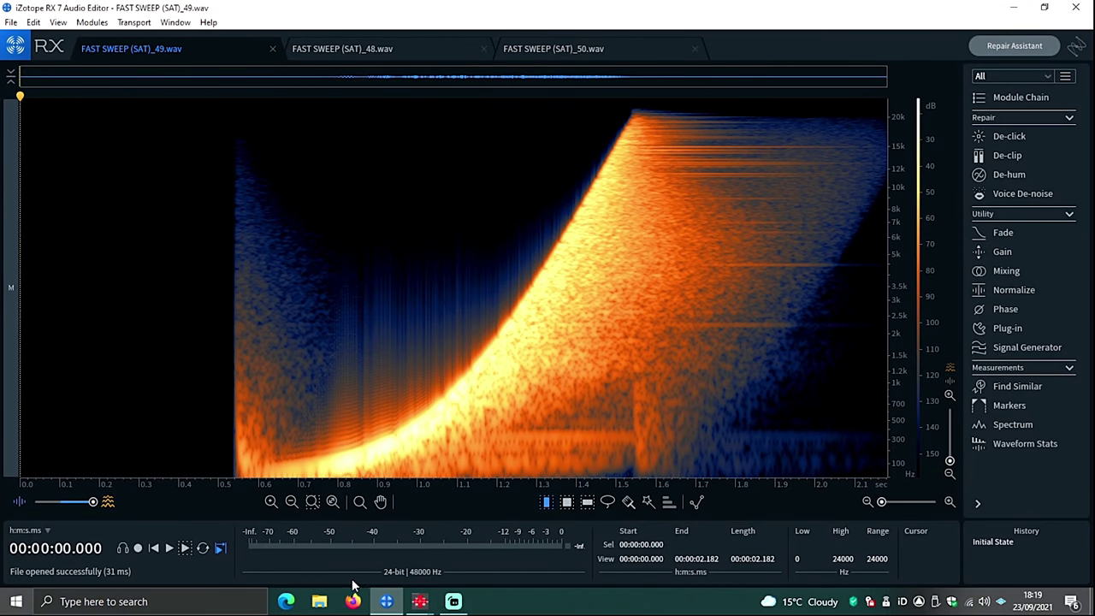
- Compare the FAST SWEEP (SAT)_48.wav and _49.wav spectrograms, ending on _48
click(391, 43)
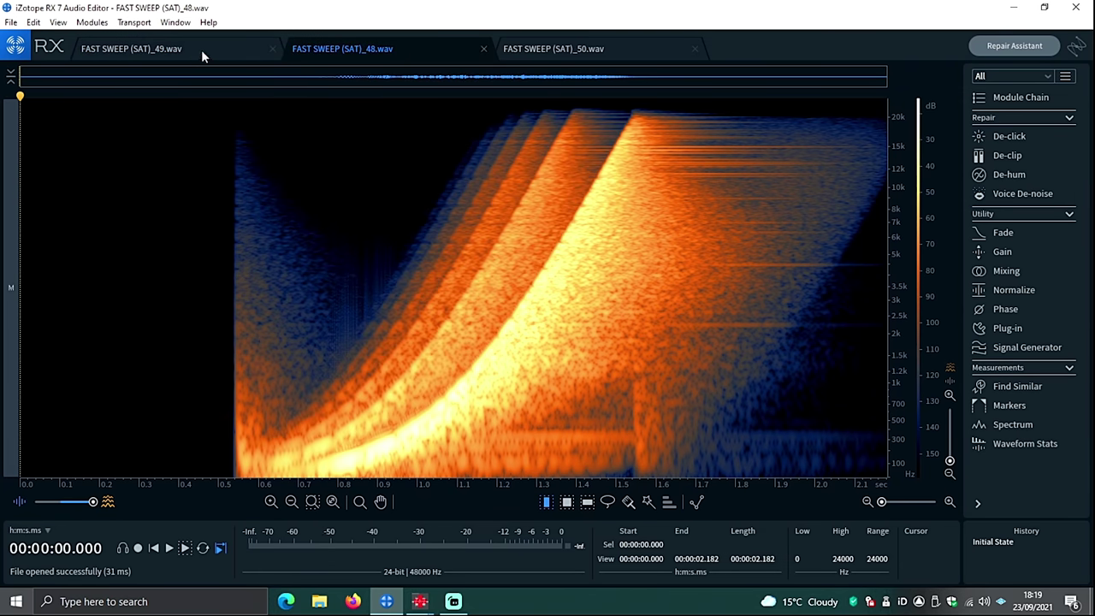
click(201, 50)
click(383, 49)
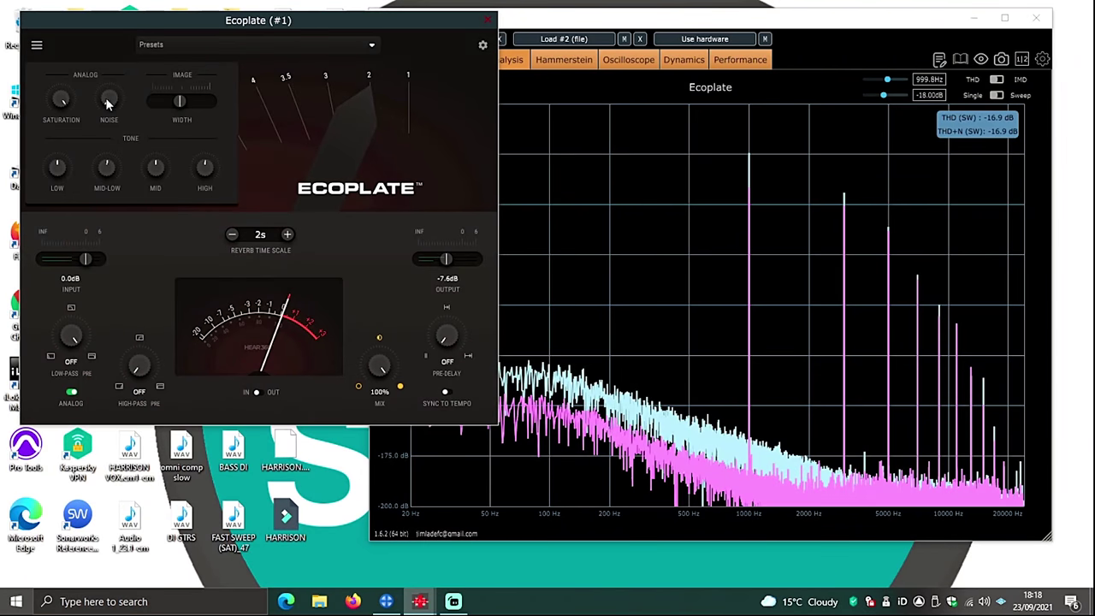
- Raise Ecoplate's analog noise level and bring Plugin Doctor in front of the plugin
drag(107, 103, 124, 53)
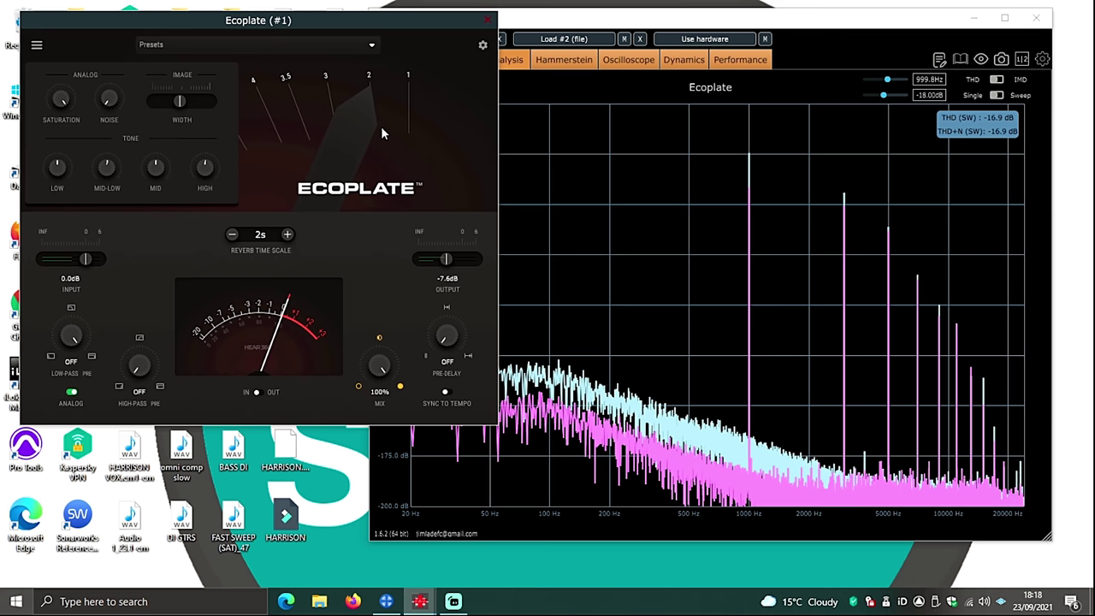
click(614, 31)
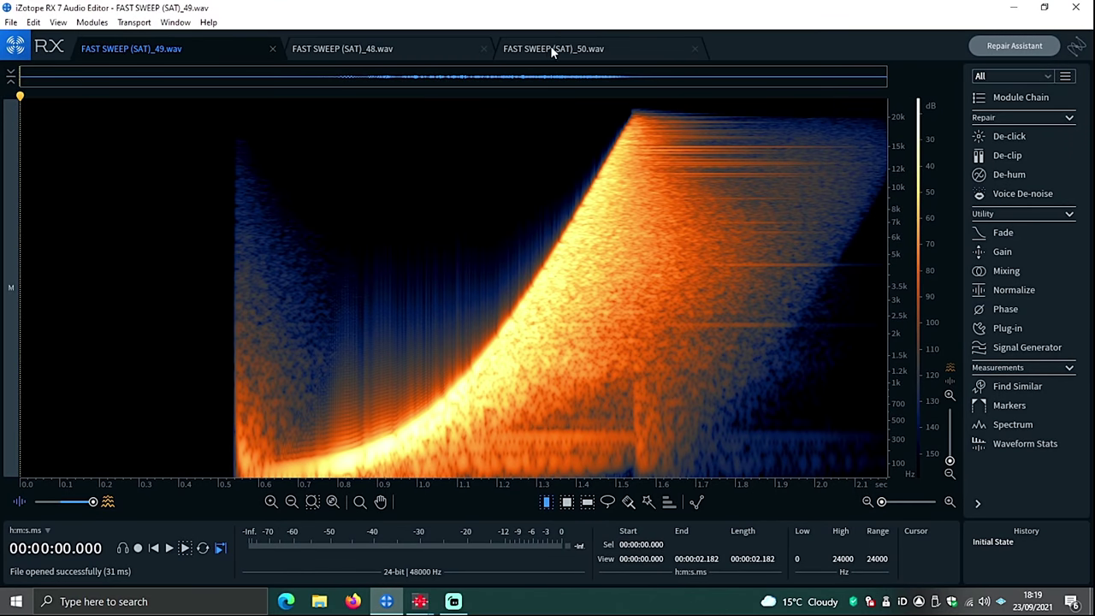
- Compare the _50 and _49 sweep spectrograms, then return to Plugin Doctor with Ecoplate
click(565, 49)
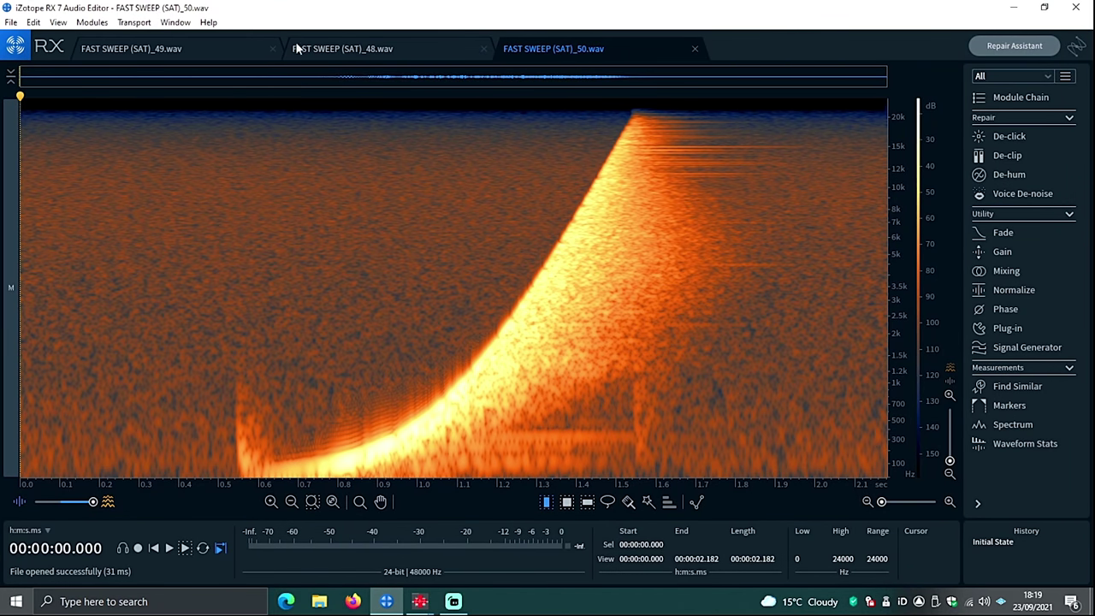
click(220, 45)
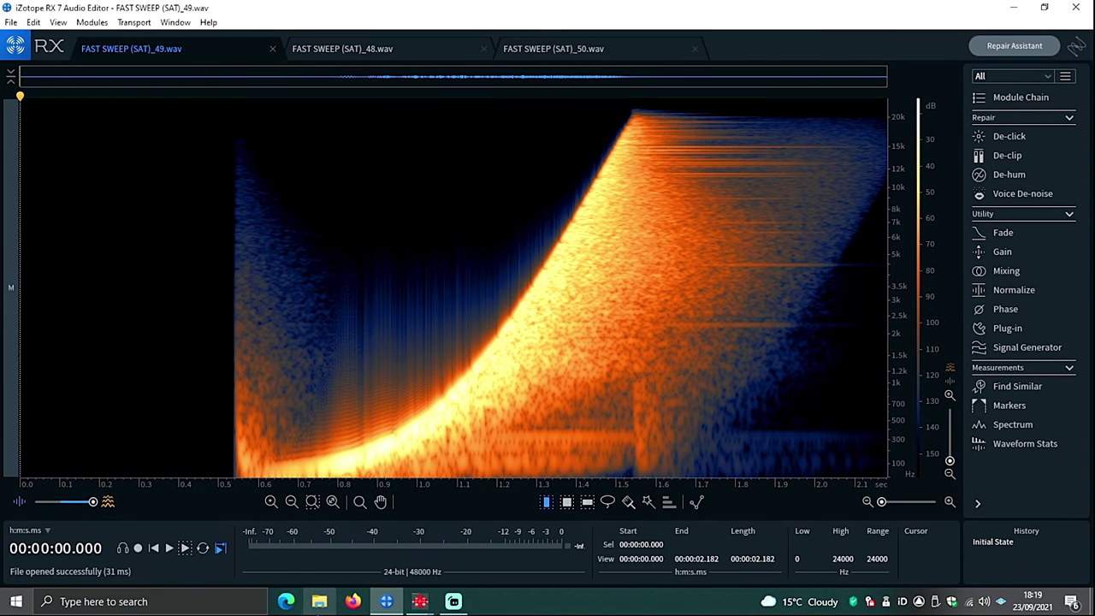
click(382, 606)
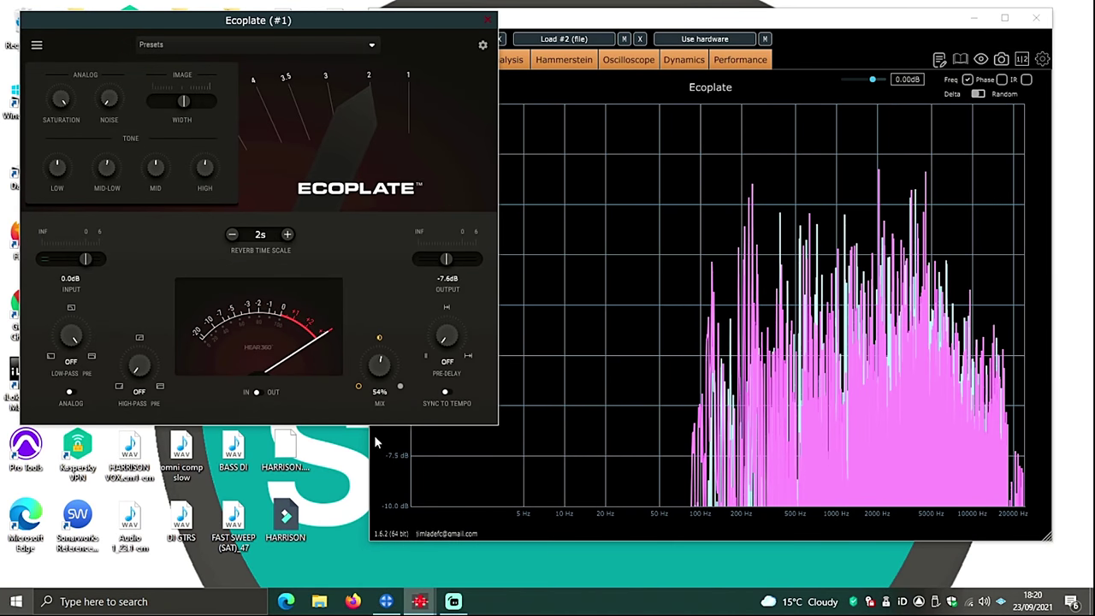
- Set the Ecoplate mix to fully dry, then raise it through 33% to 56%
drag(372, 457, 360, 551)
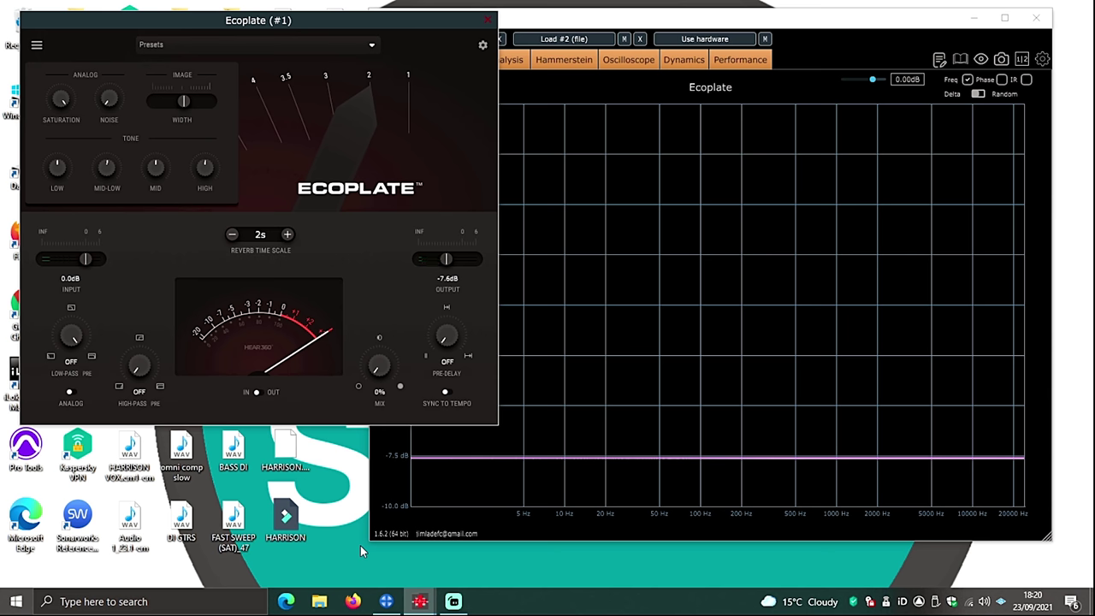
drag(380, 331, 380, 319)
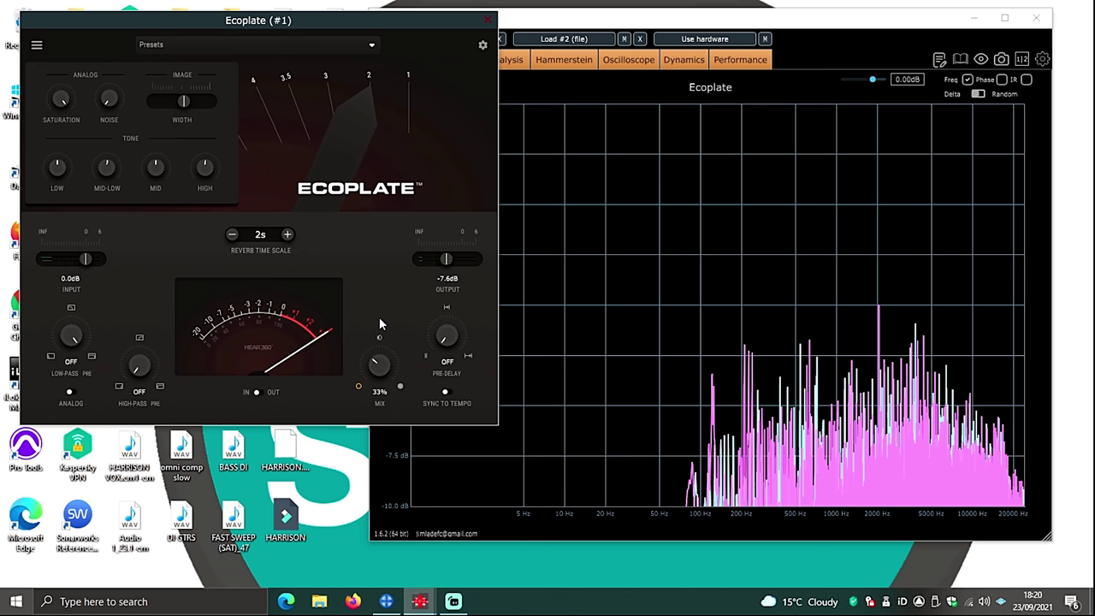
drag(379, 318, 384, 282)
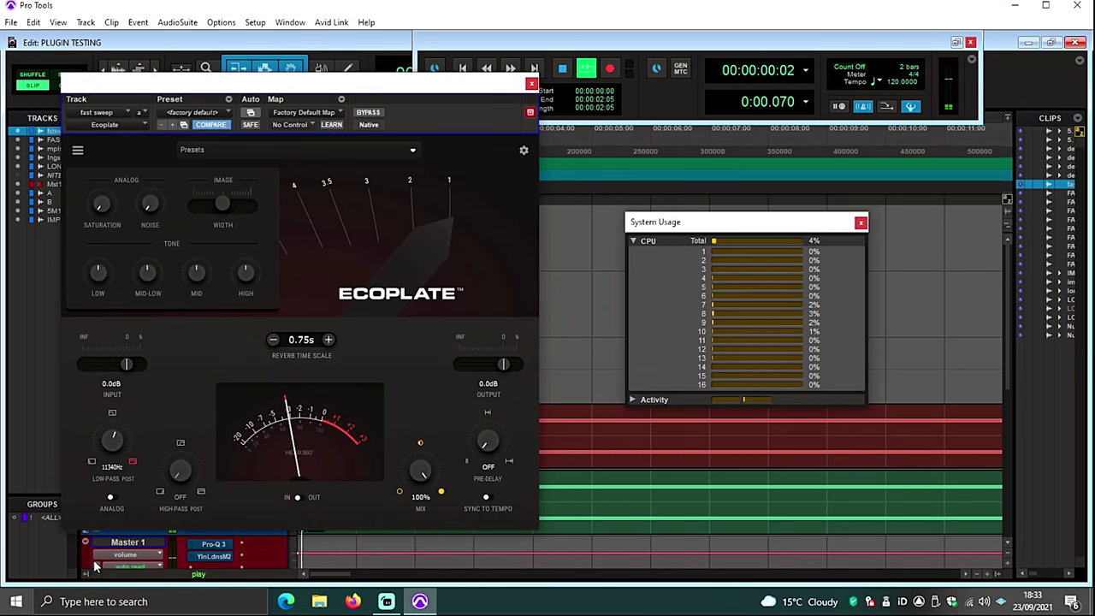
- Turn on Ecoplate's analog mode and lengthen the reverb time scale from 3.5s to 6s
click(111, 497)
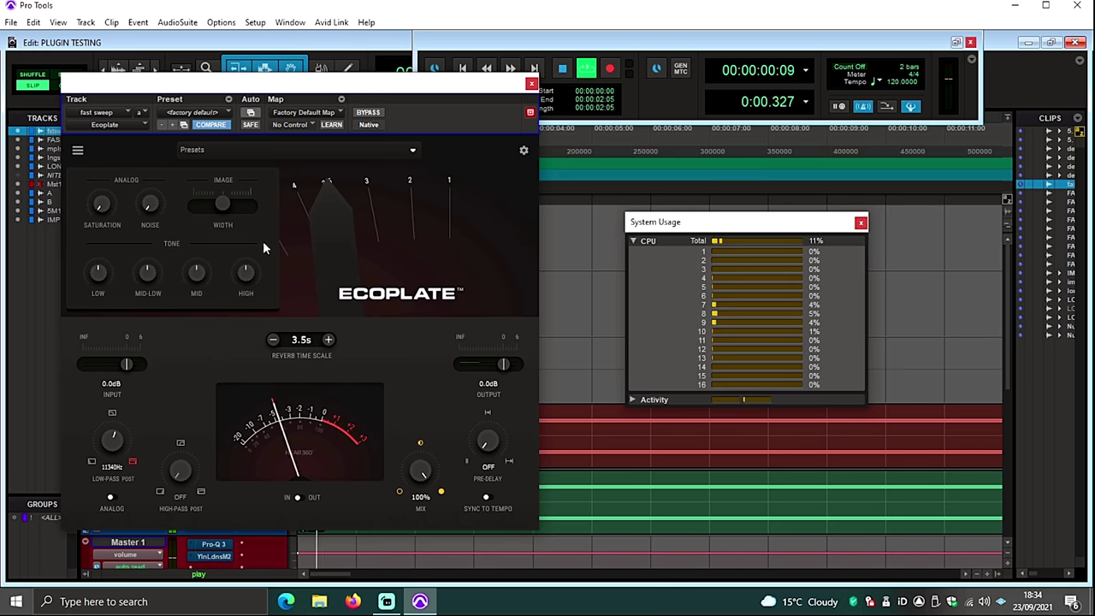
drag(325, 253, 315, 268)
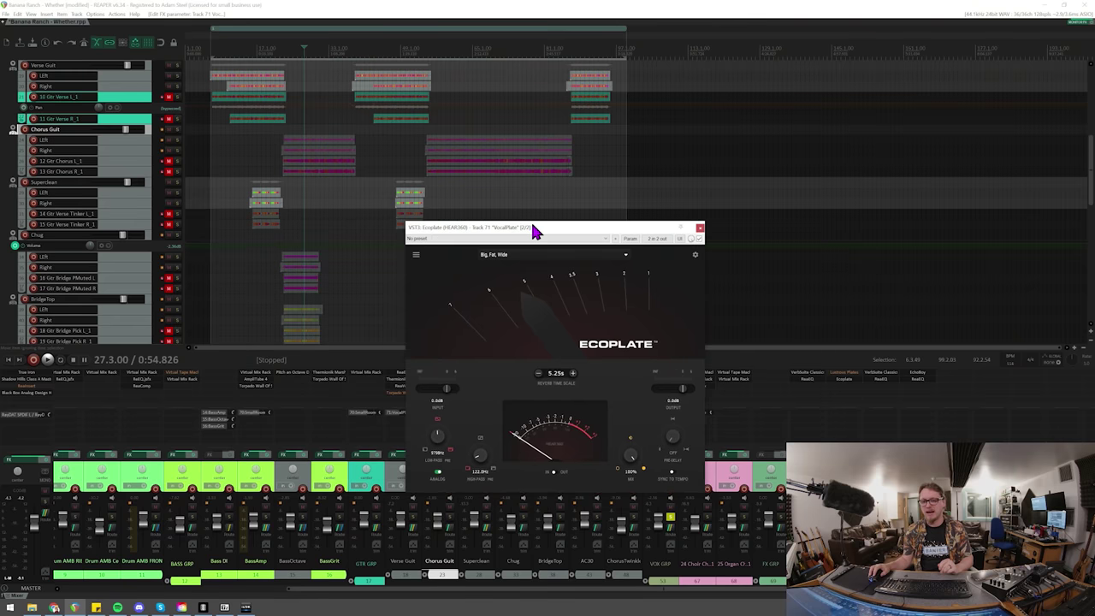
- Unsolo all tracks and play the full mix from 25.1.86
drag(532, 231, 503, 146)
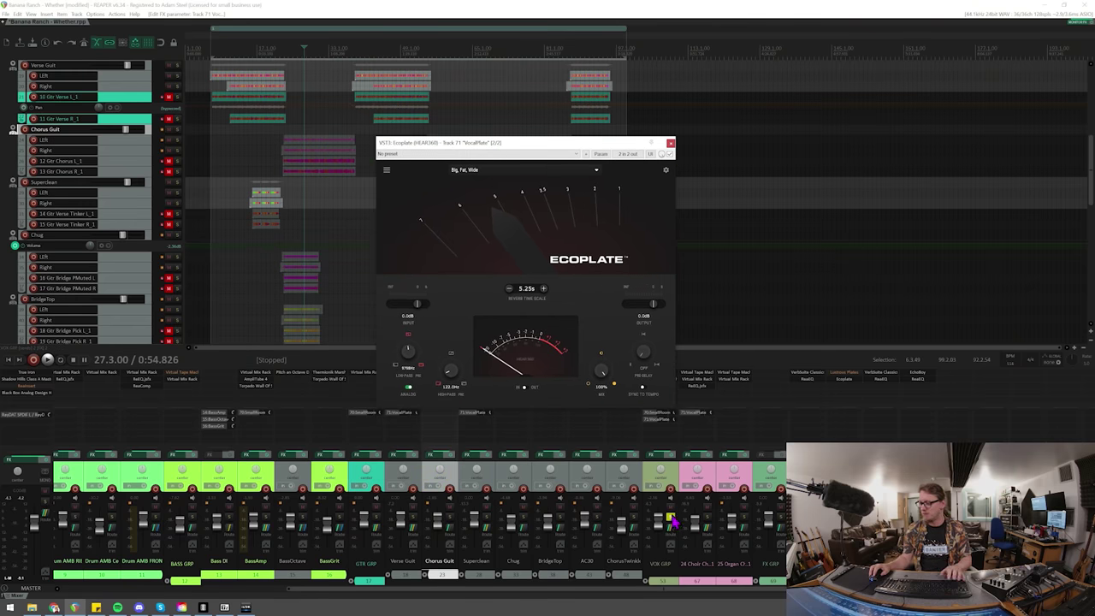
click(670, 518)
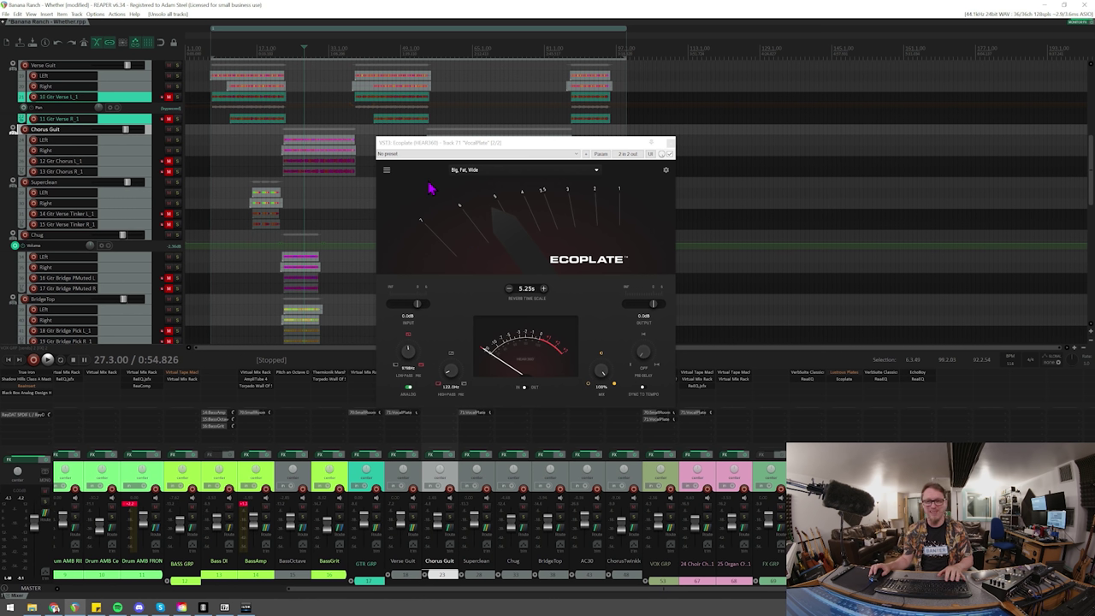
click(294, 52)
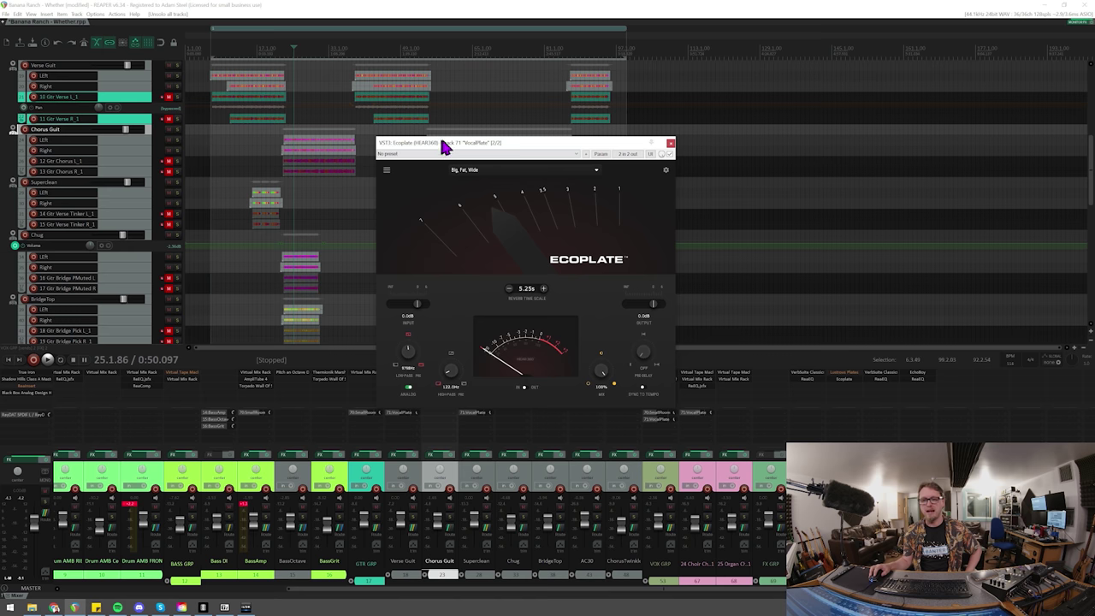
key(space)
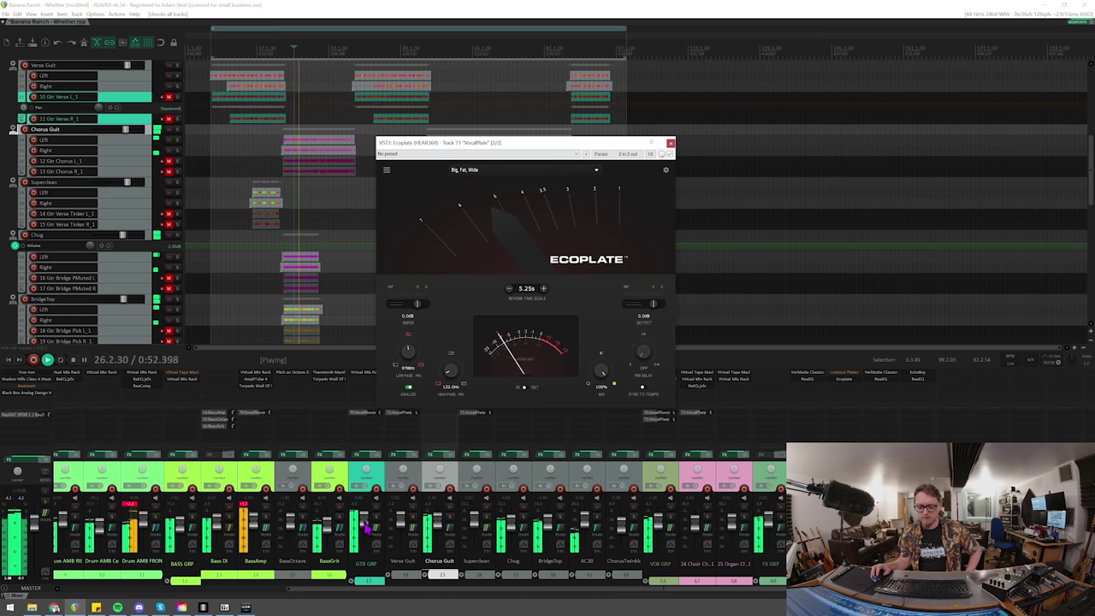
- Reset the VOX GRP volume to 0.00dB, then select GTR GRP and VOX GRP
double_click(661, 523)
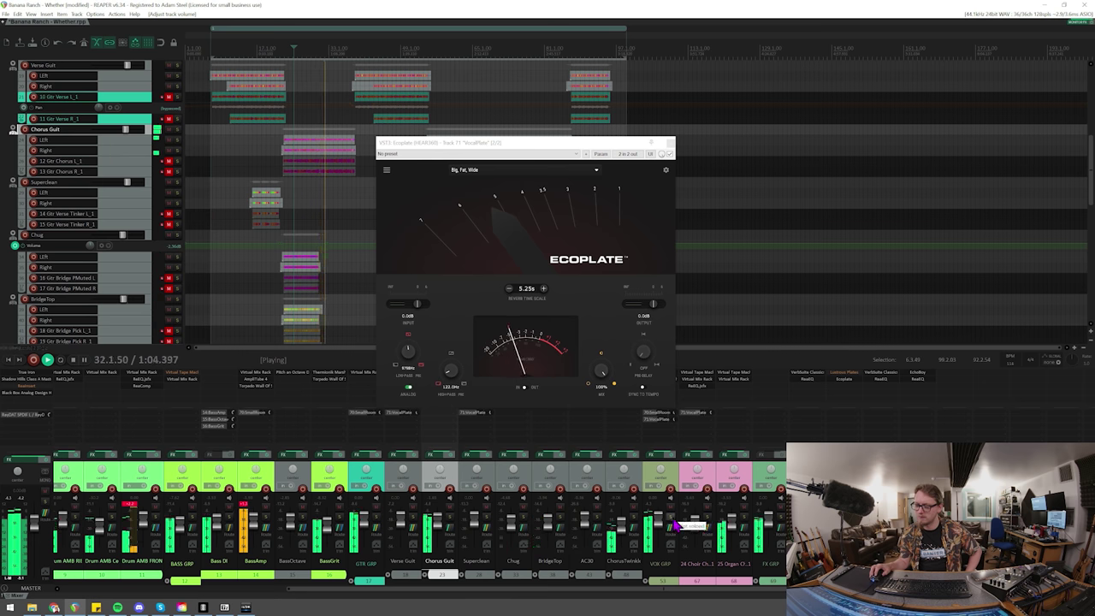
click(380, 470)
click(672, 481)
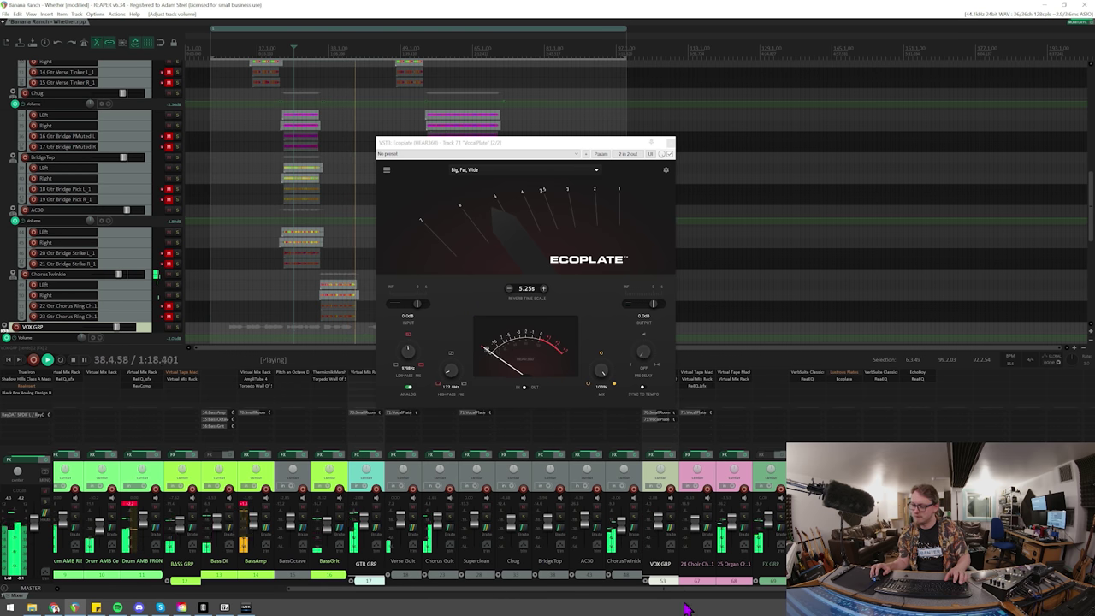
- Stop playback, set the play start to 41.1.09, and solo the VOX GRP track
scroll(689, 601, right, 2)
key(space)
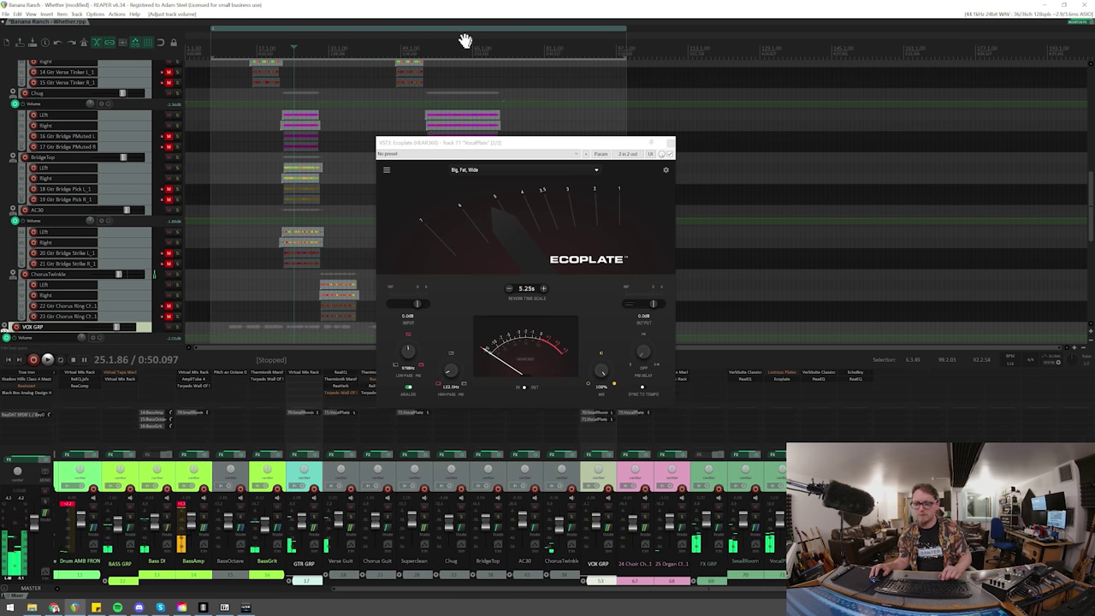
click(364, 53)
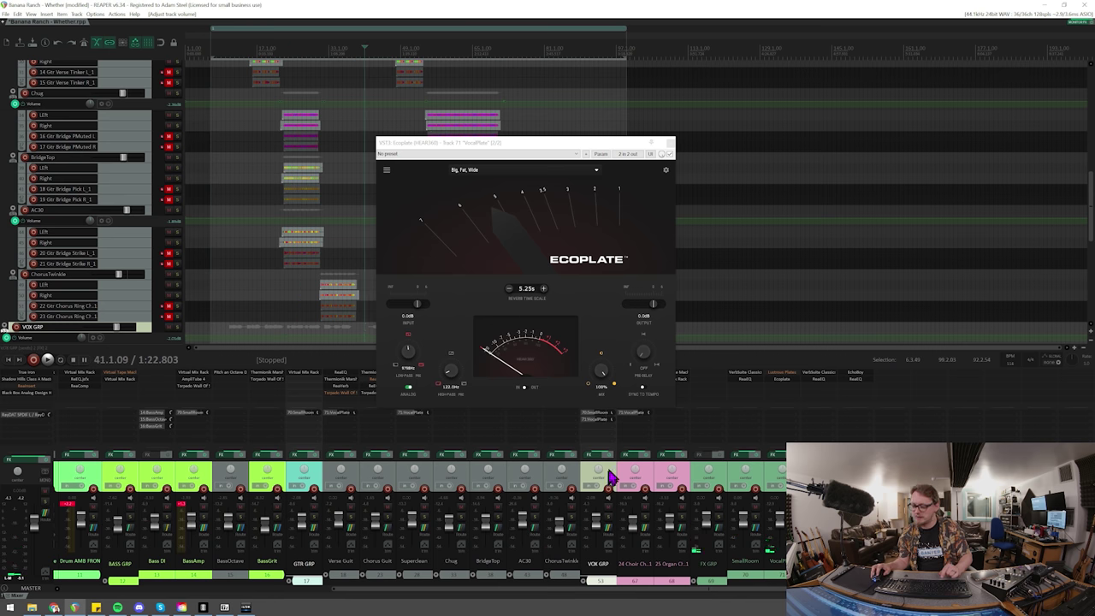
click(614, 481)
click(604, 479)
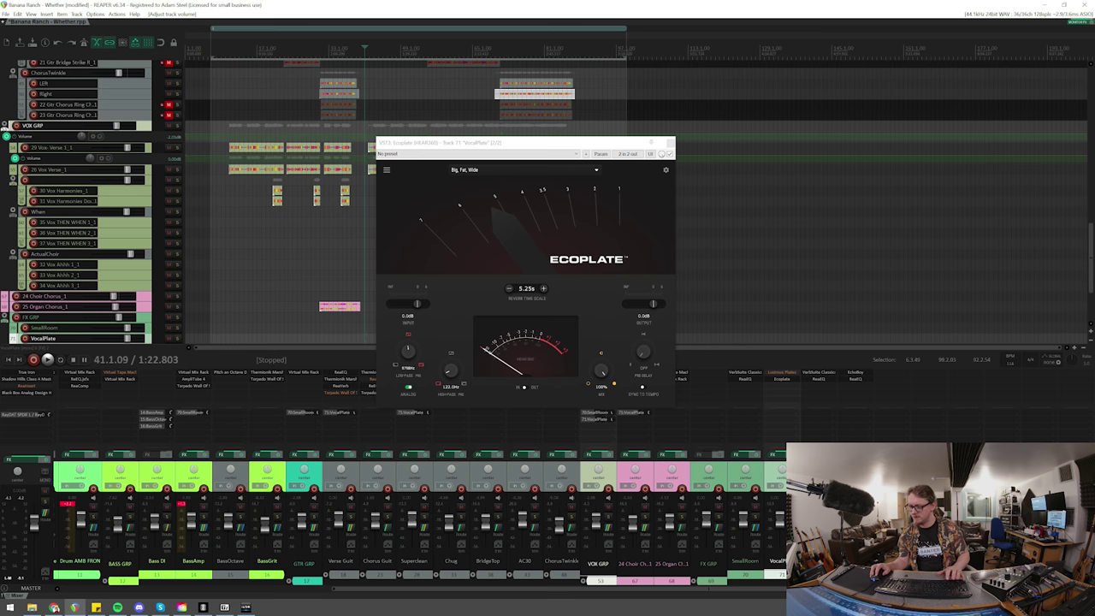
click(607, 516)
- Play the soloed vocals through the VocalPlate reverb with the Ecoplate window moved left, then stop
key(space)
scroll(358, 171, up, 5)
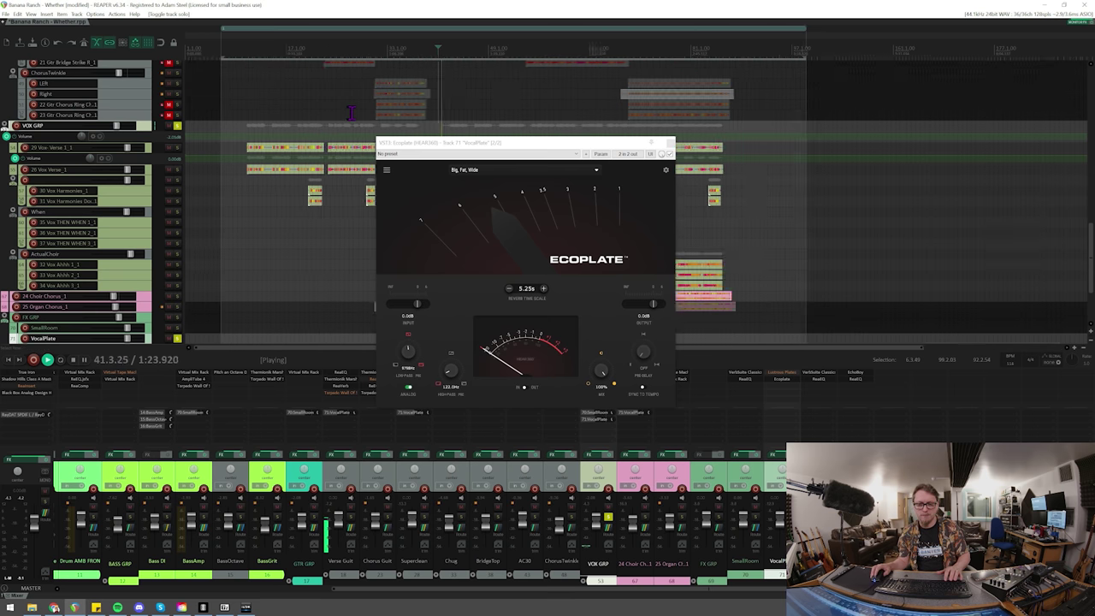
drag(530, 146, 432, 152)
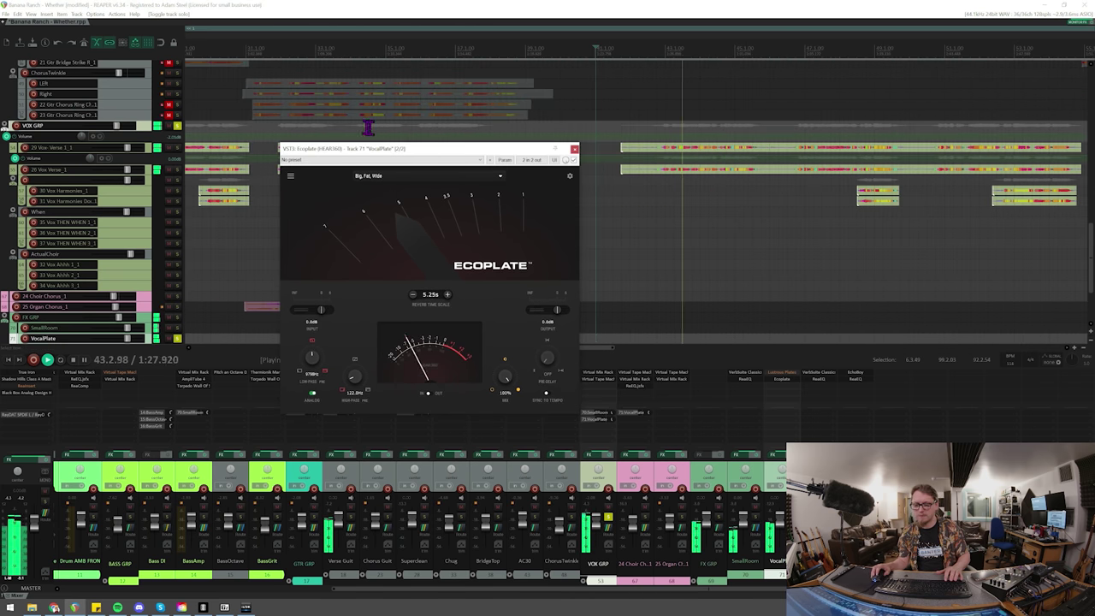
mouse_move(396, 151)
mouse_down()
mouse_move(425, 154)
mouse_move(402, 154)
mouse_up()
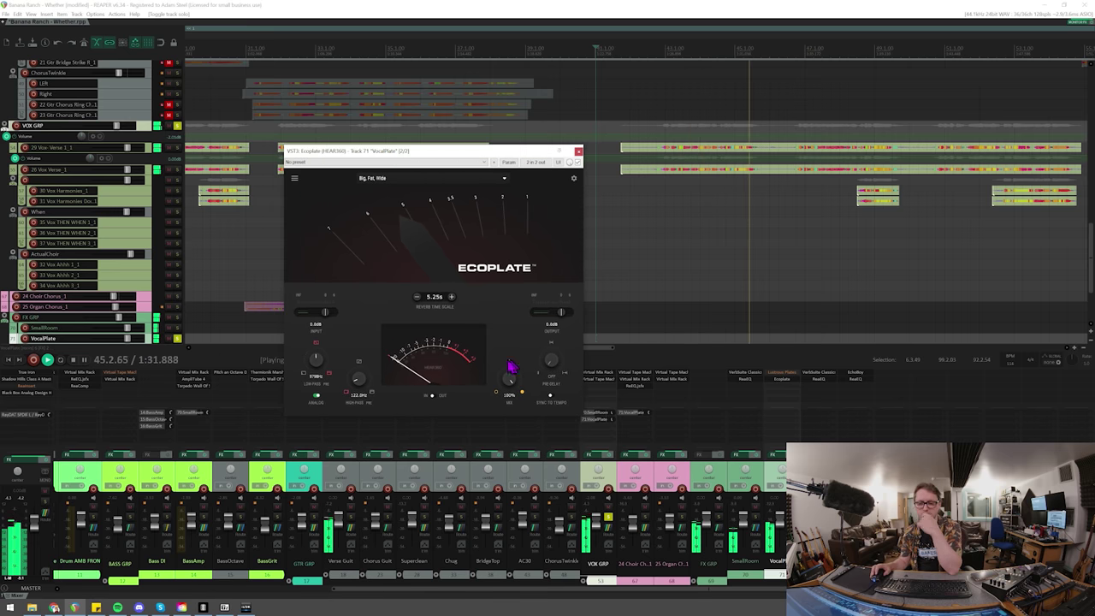
key(space)
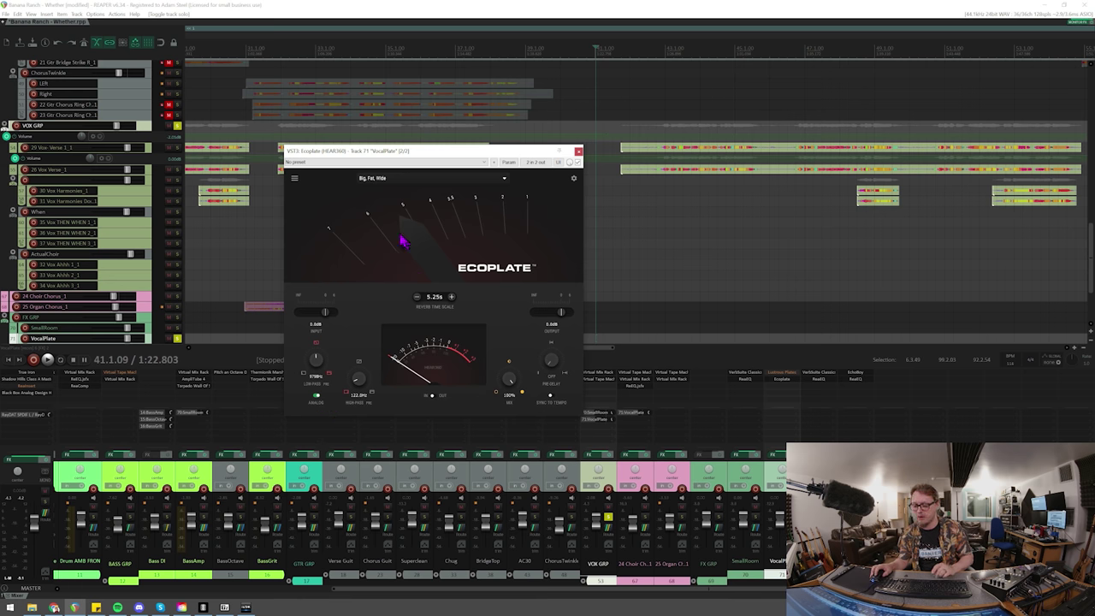
- Reveal Ecoplate's analog and tone settings and play from 43.3.77
click(295, 179)
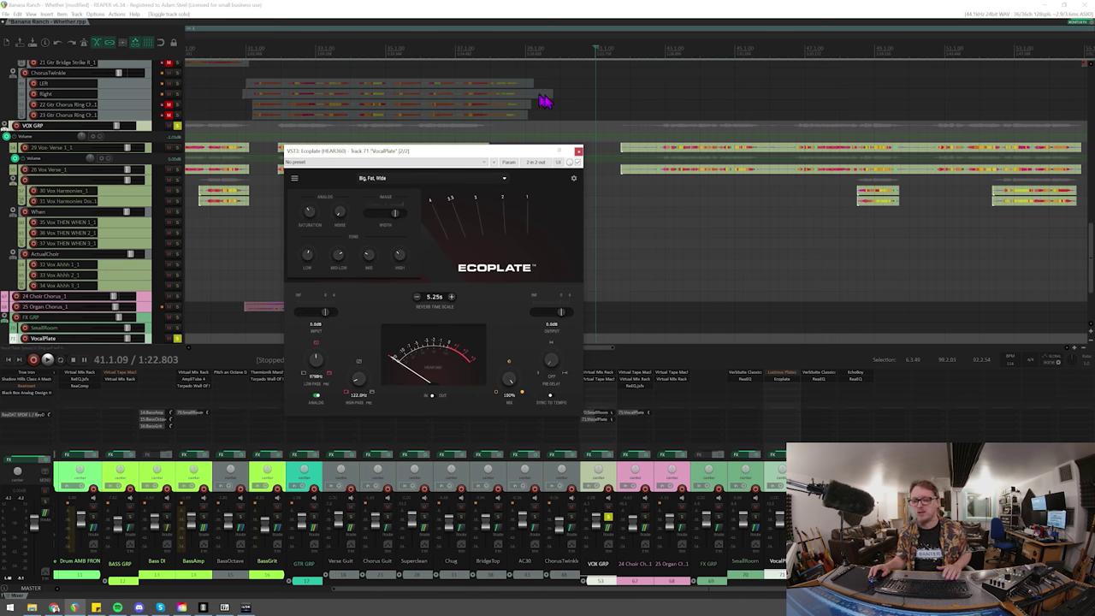
click(689, 49)
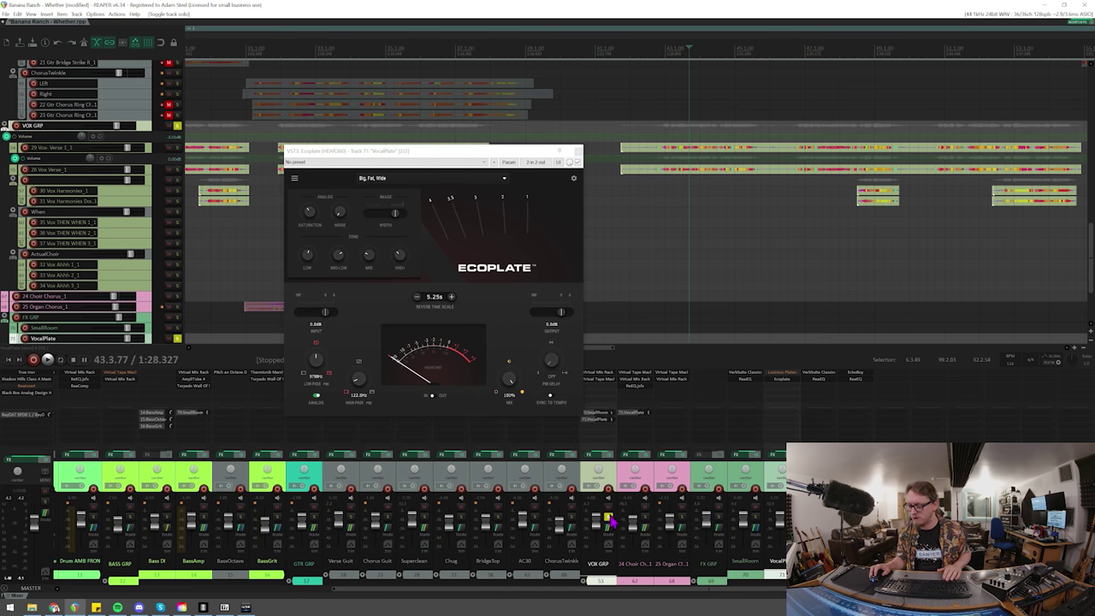
key(space)
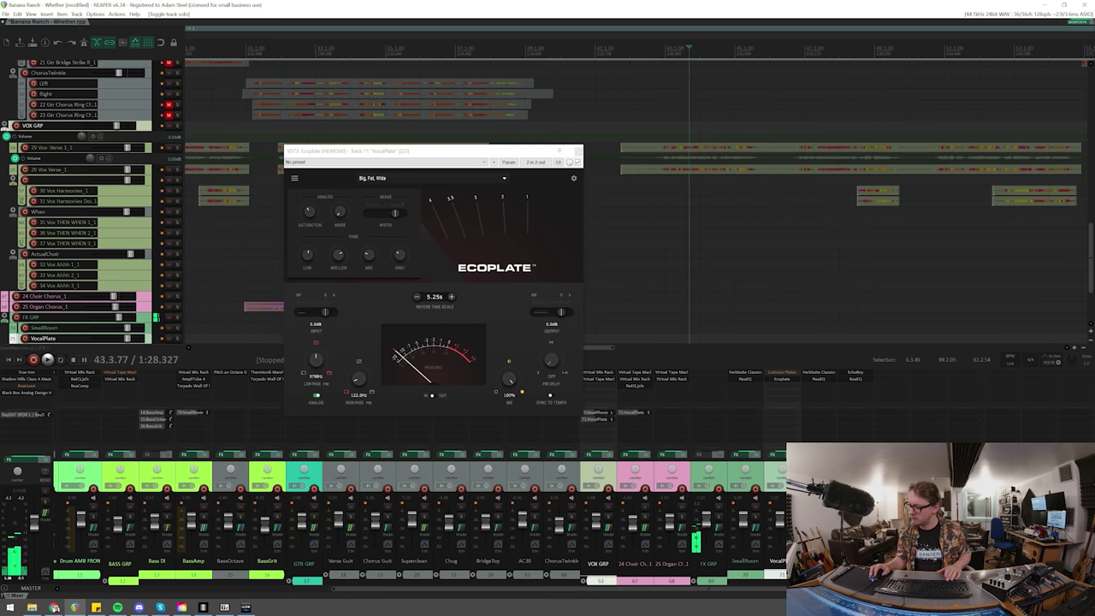
key(space)
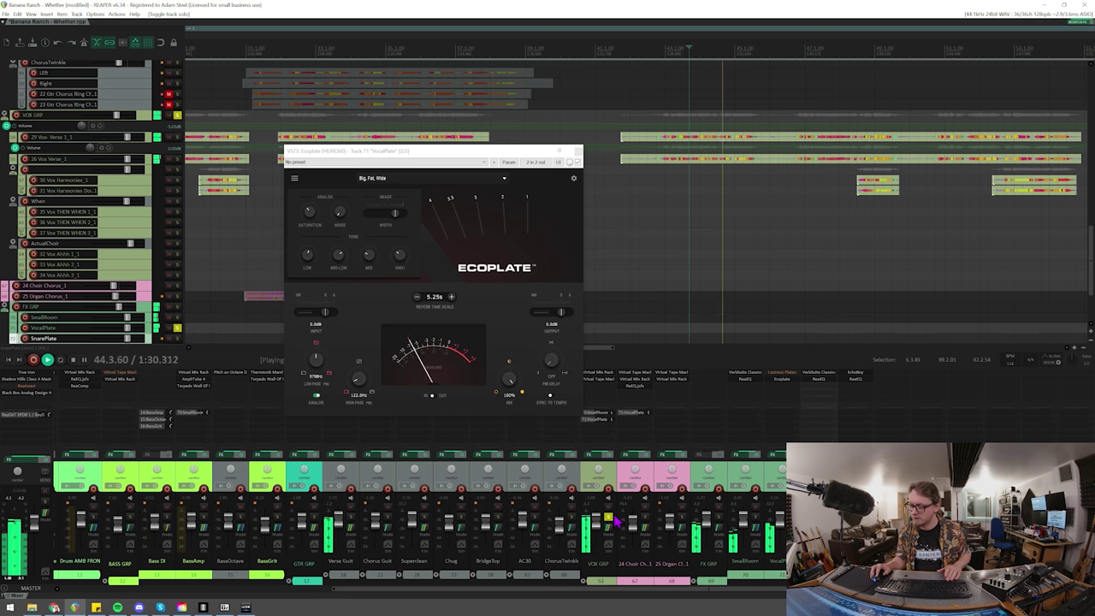
- With VOX GRP selected, shorten the Ecoplate reverb time scale from 5.25s and replay
click(614, 519)
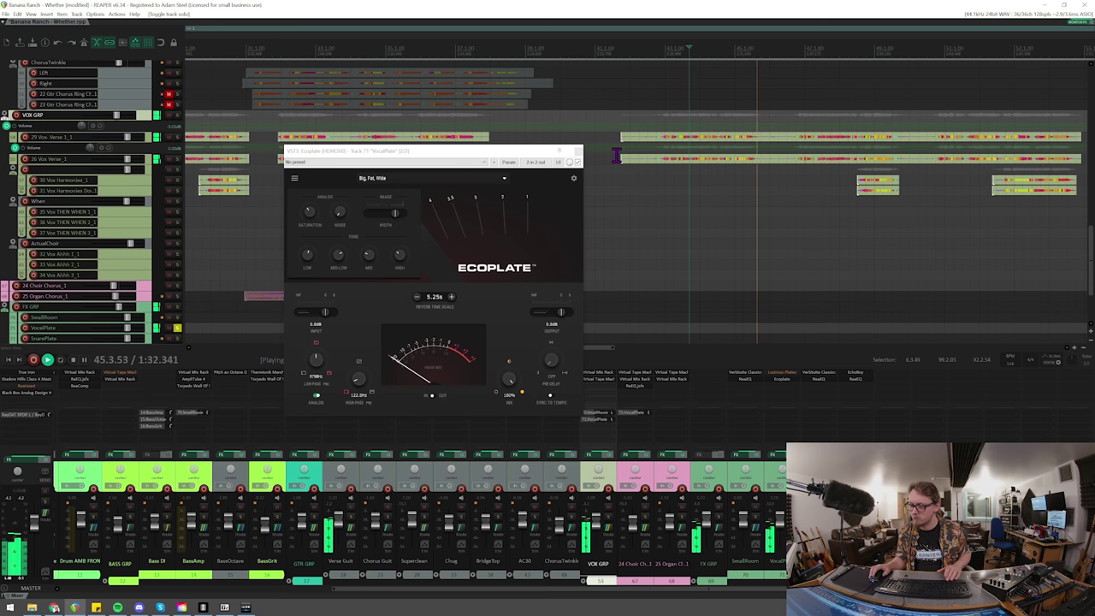
scroll(614, 155, up, 1)
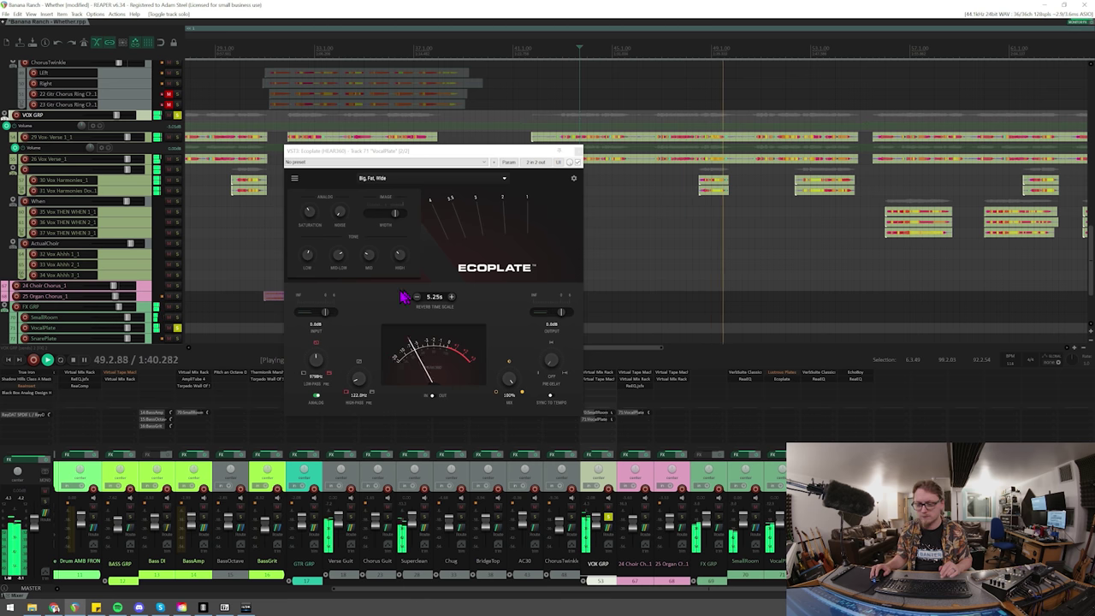
key(space)
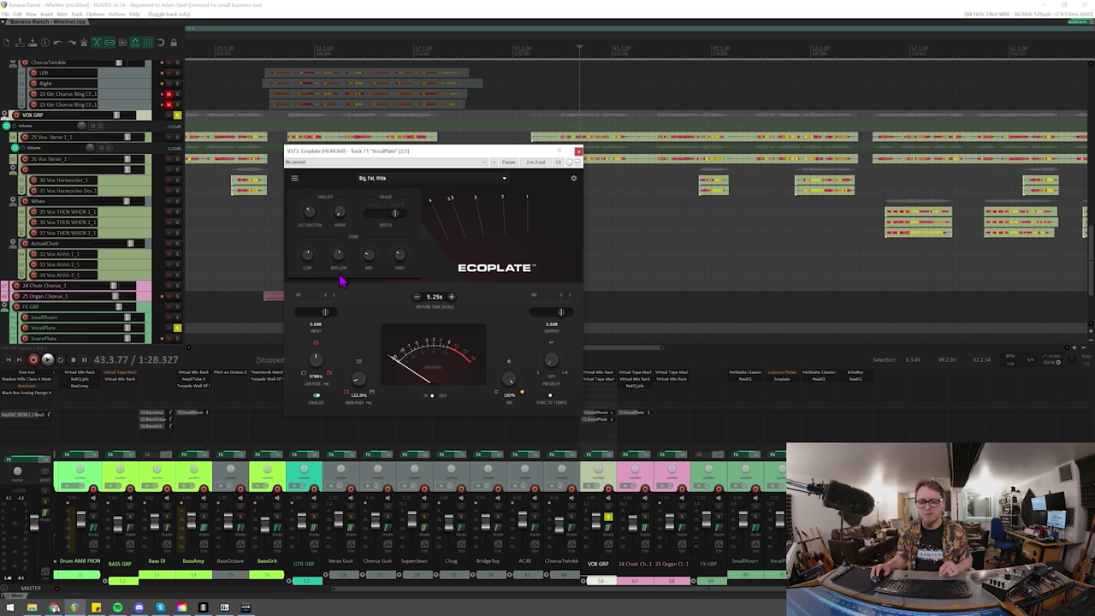
drag(443, 267, 473, 238)
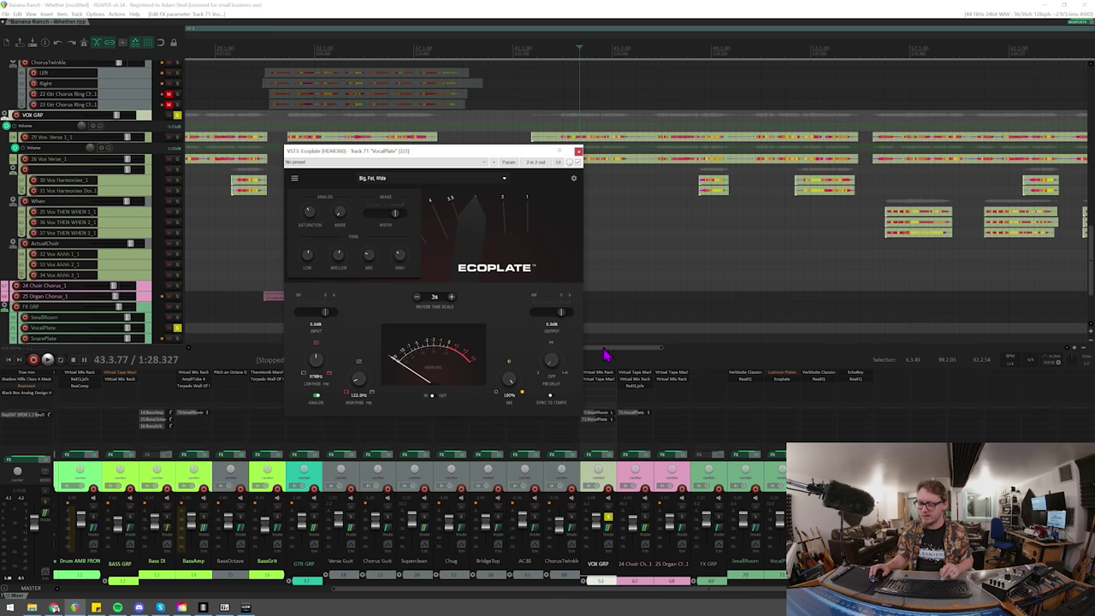
key(space)
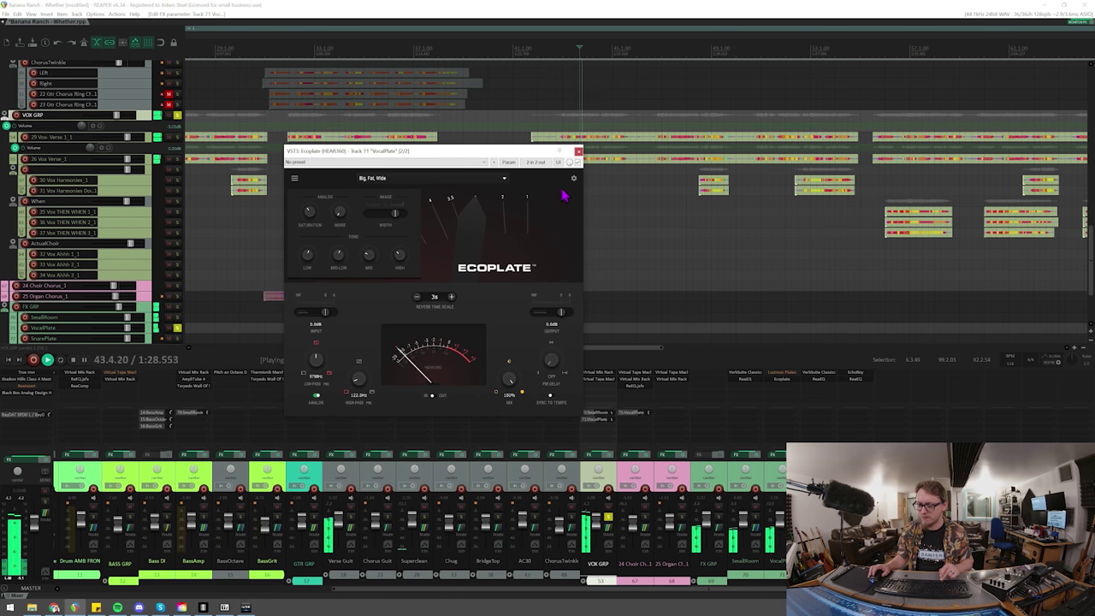
- Unsolo VOX GRP, adjust Ecoplate saturation while listening, then stop and clear all solos
click(607, 518)
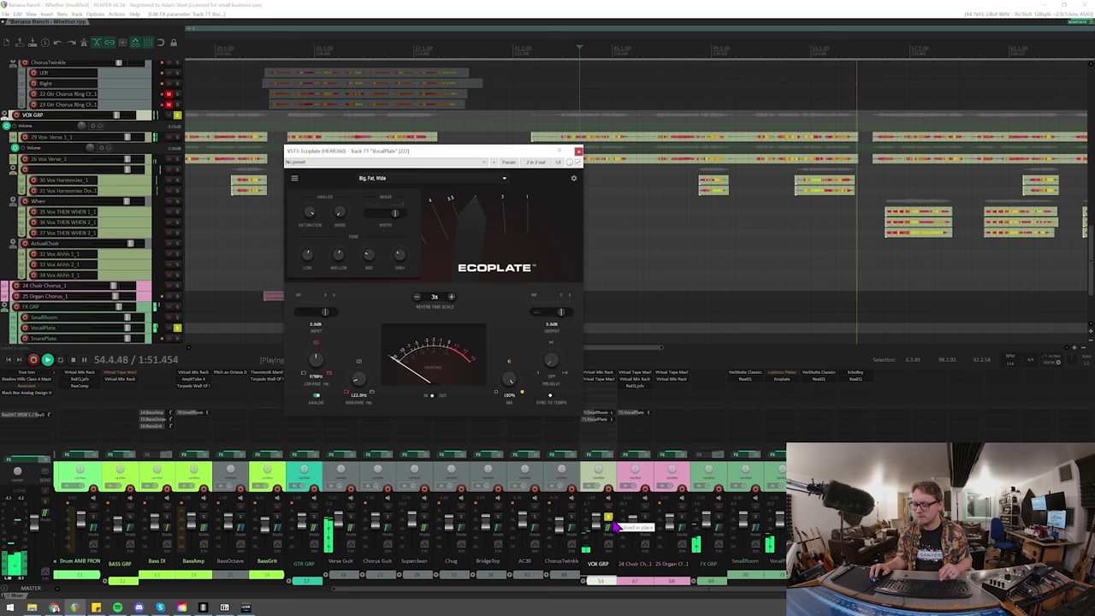
scroll(701, 164, right, 3)
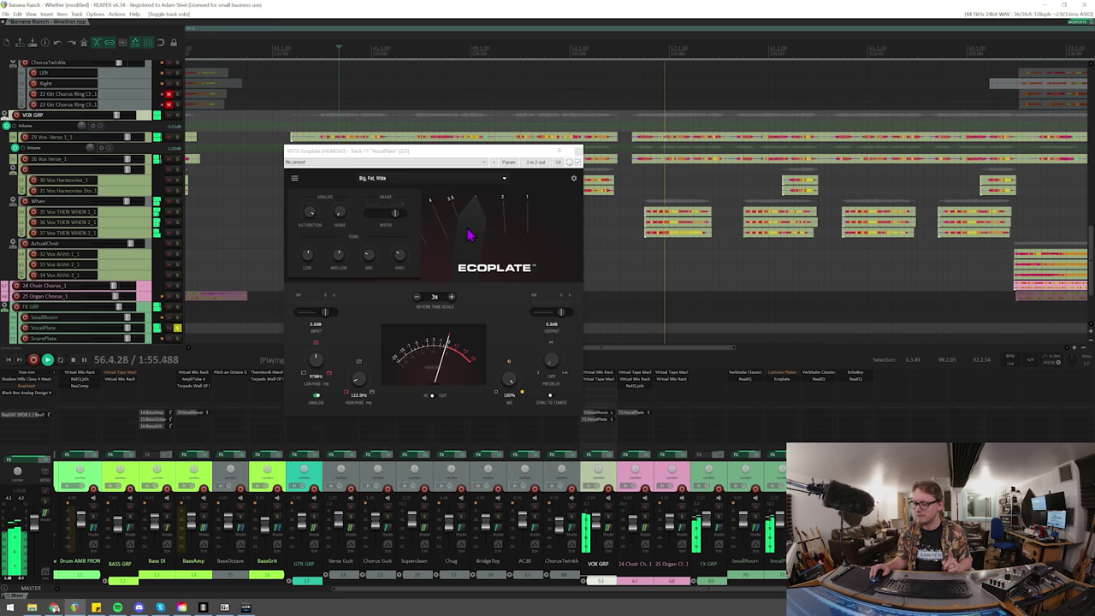
drag(315, 214, 314, 222)
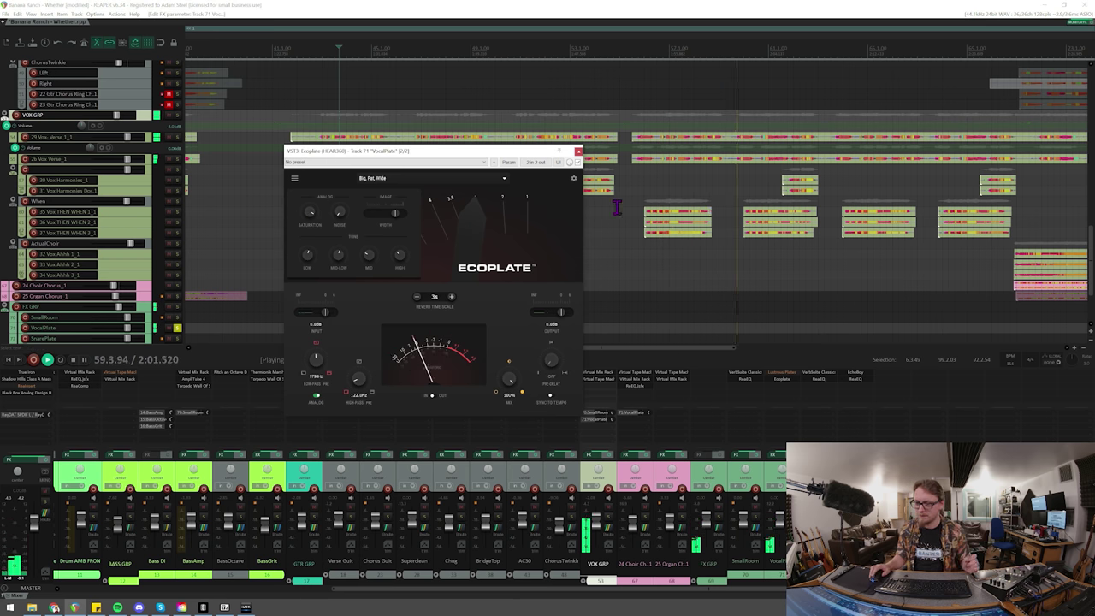
scroll(616, 196, right, 3)
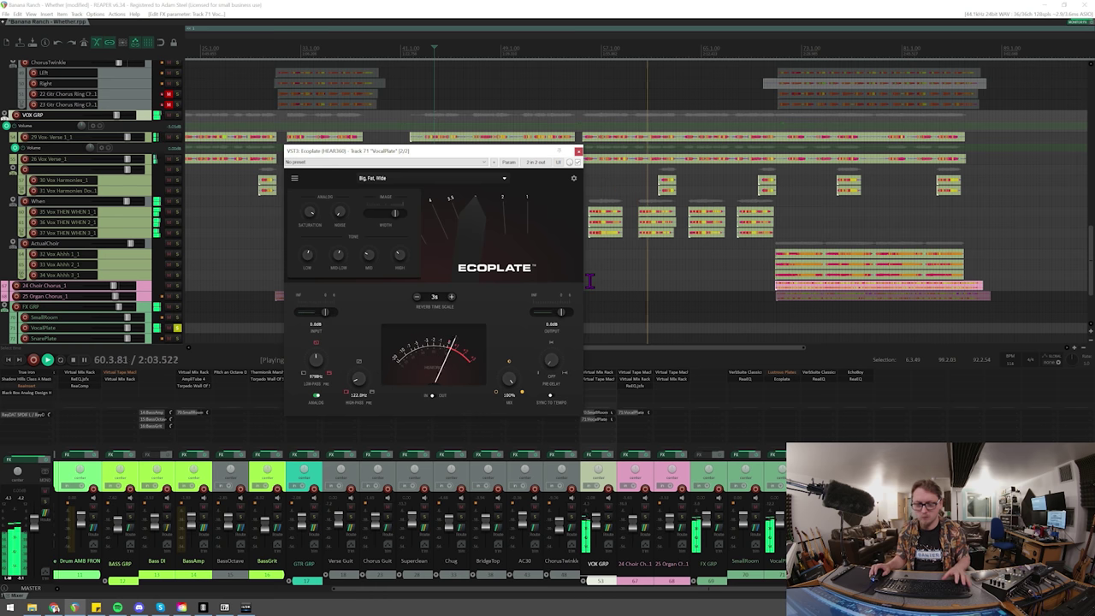
key(space)
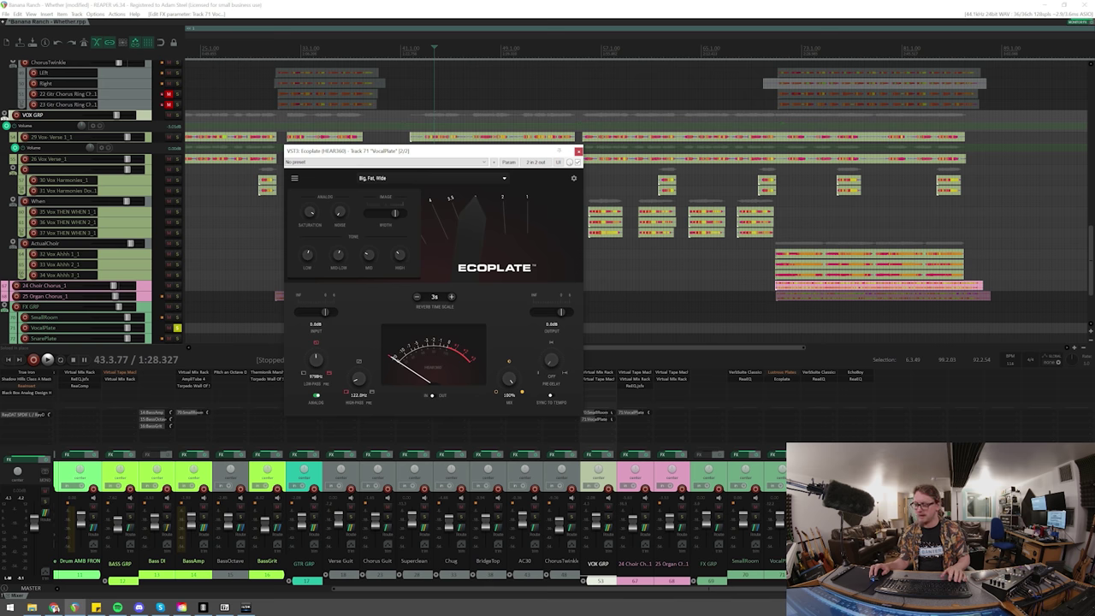
key(ctrl+alt+s)
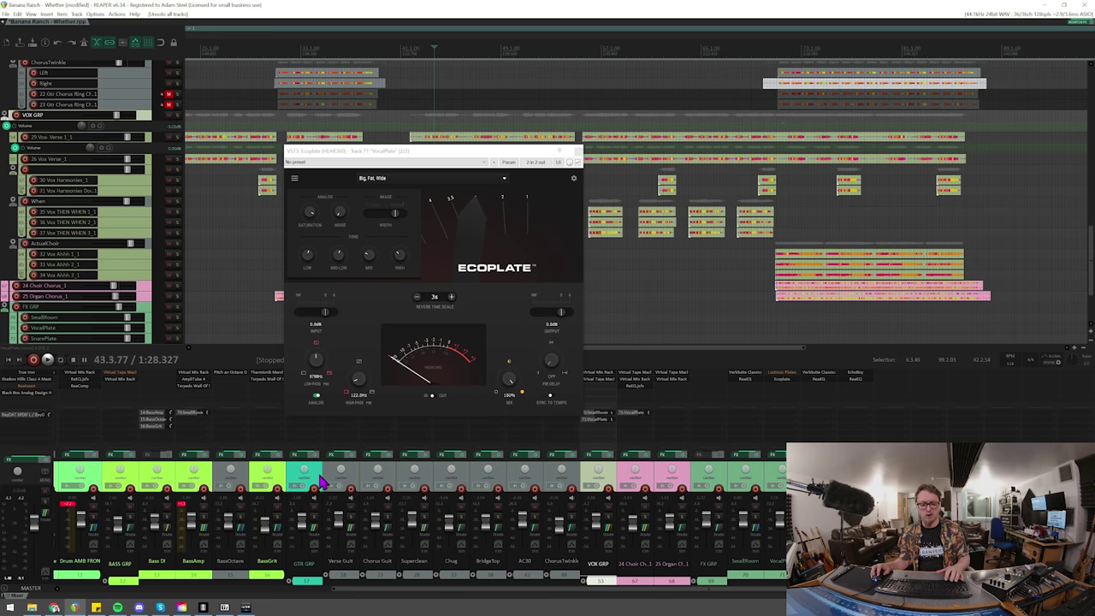
- Select the GTR GRP guitar group and audition it with the Ecoplate window in front
click(319, 522)
key(space)
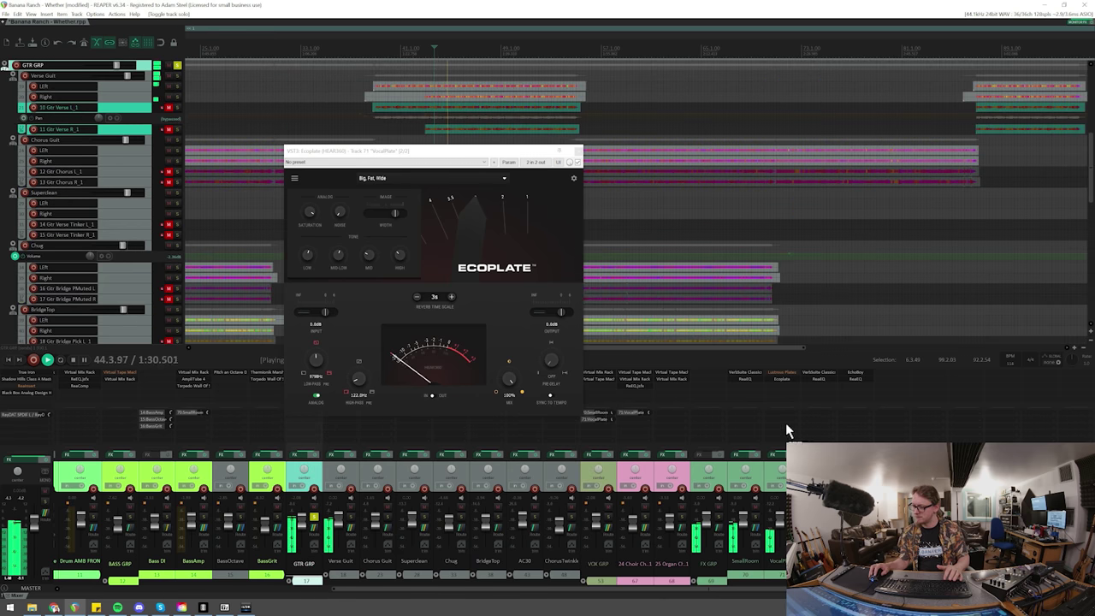
drag(352, 156, 505, 164)
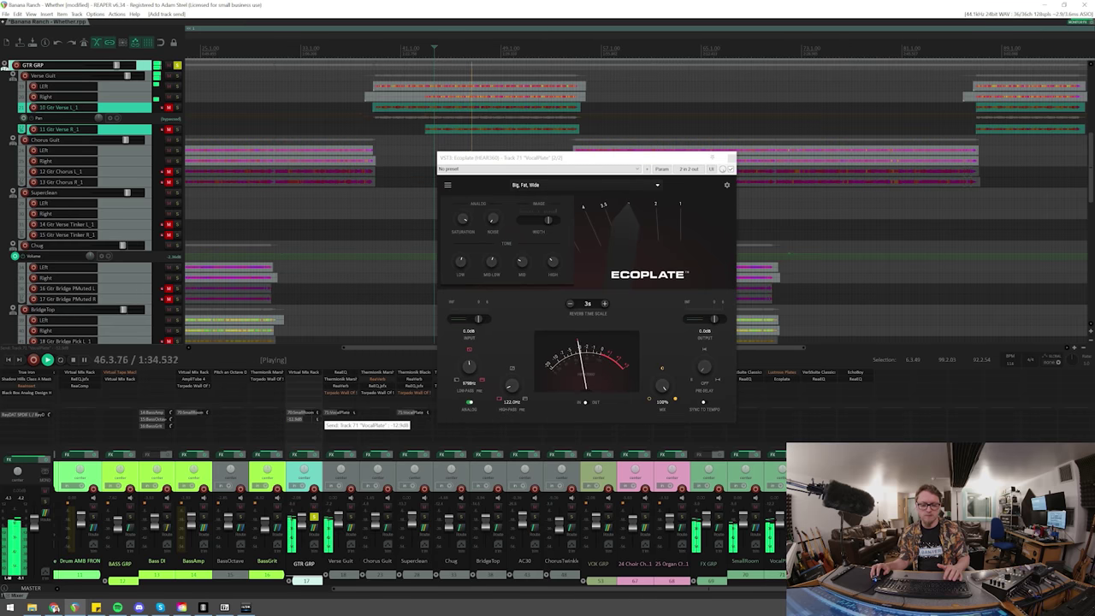
key(space)
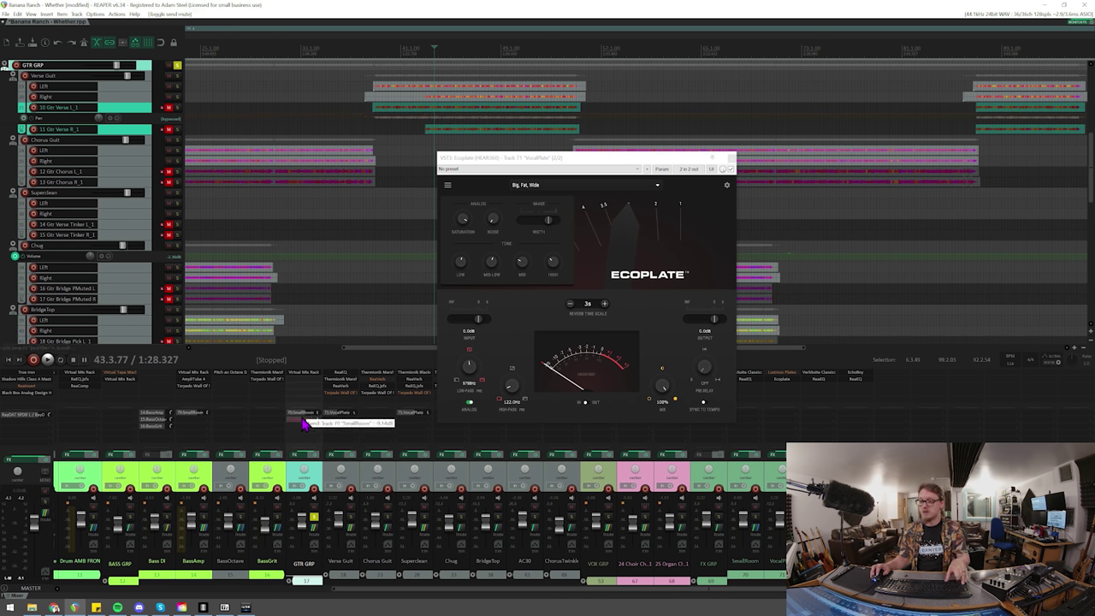
key(space)
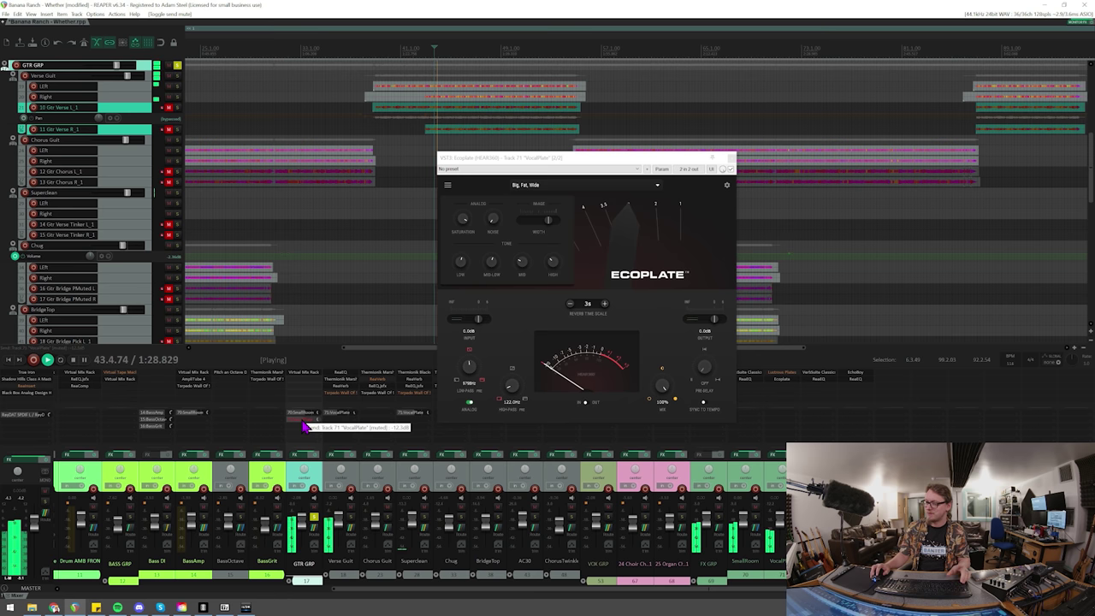
- Compare the -12.3 dB guitar send to VocalPlate unmuted and muted, then clear all solos
click(304, 426)
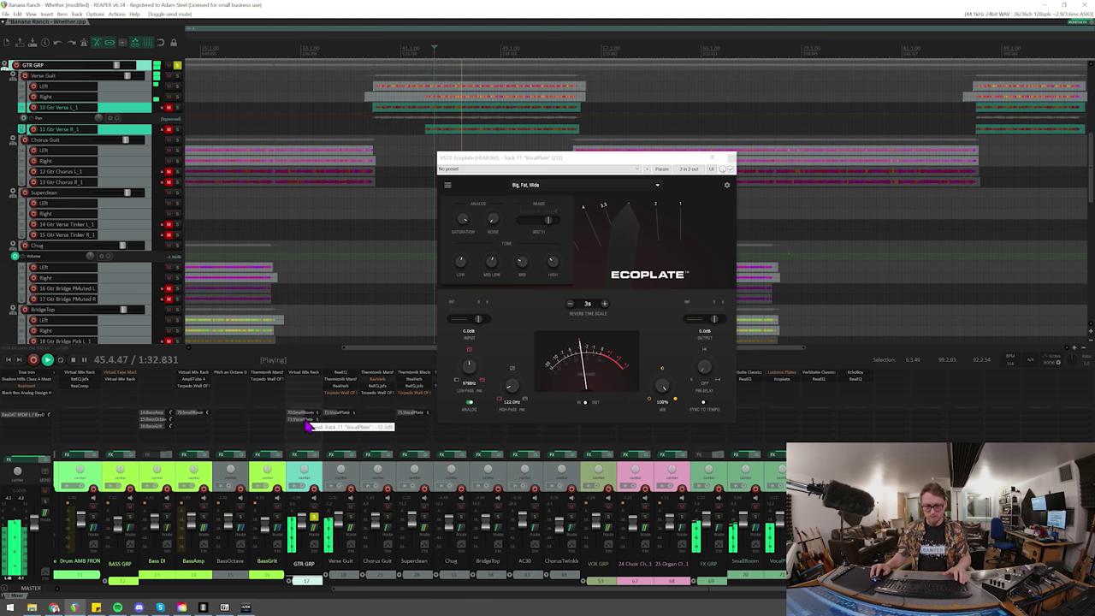
click(310, 425)
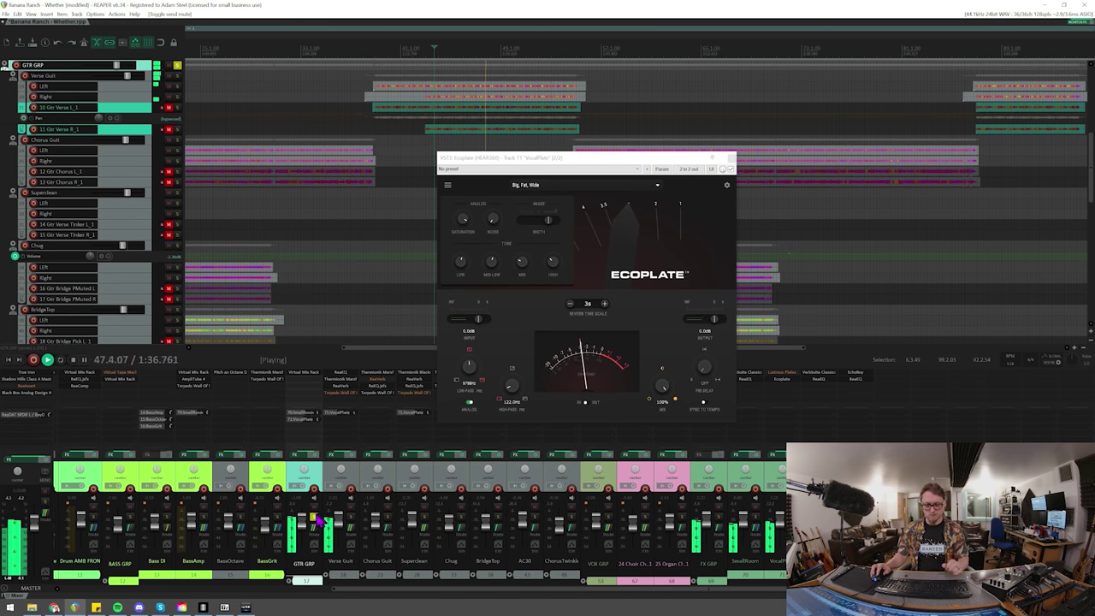
click(314, 517)
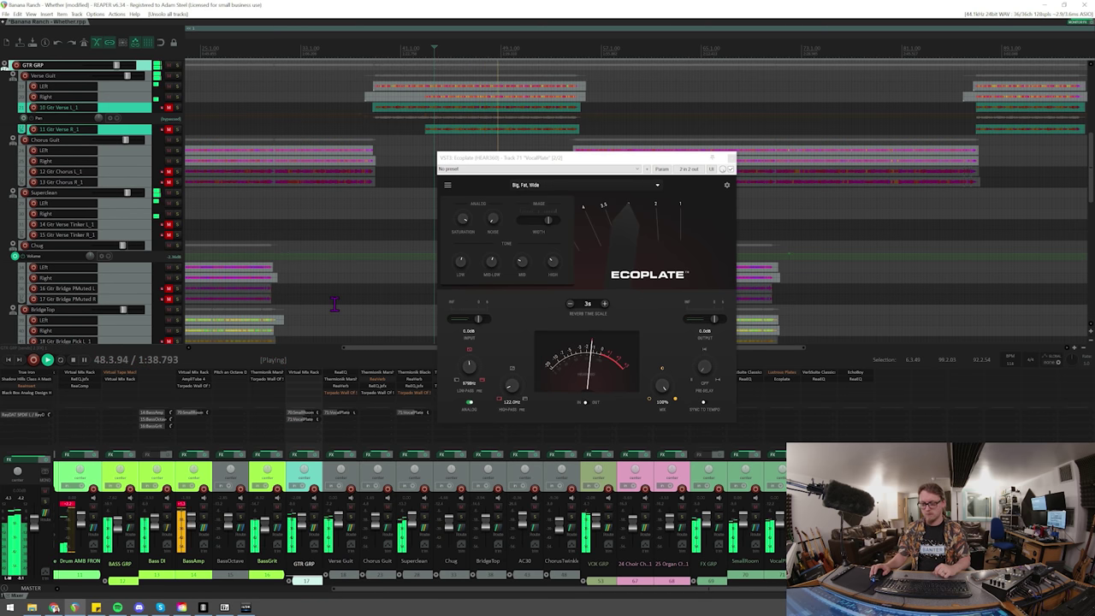
drag(481, 165, 294, 171)
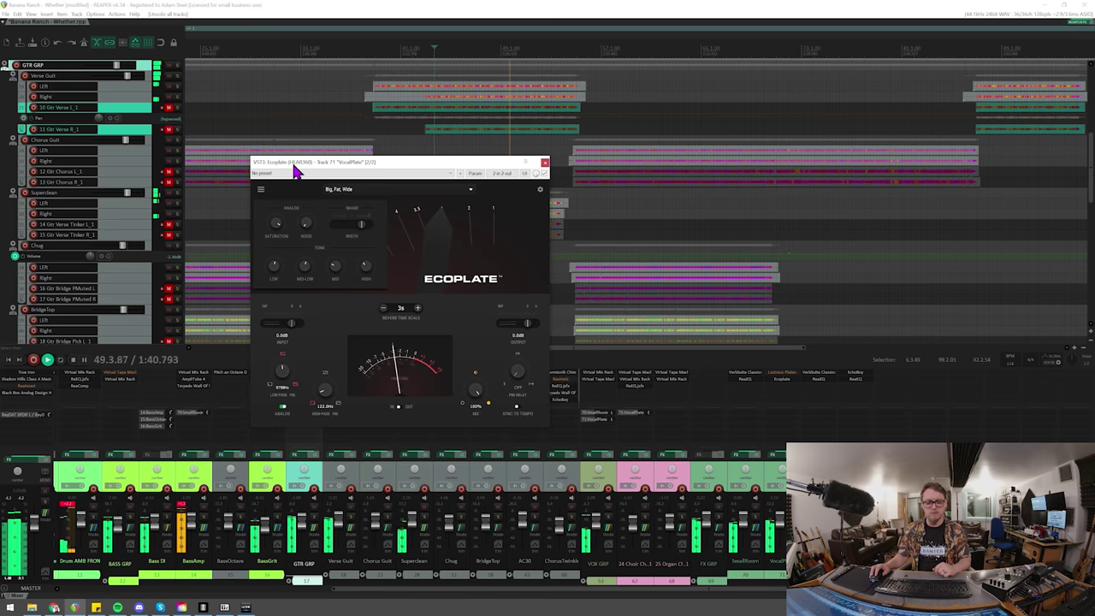
- Raise the Verse Guit fader to -2.90 dB
click(344, 536)
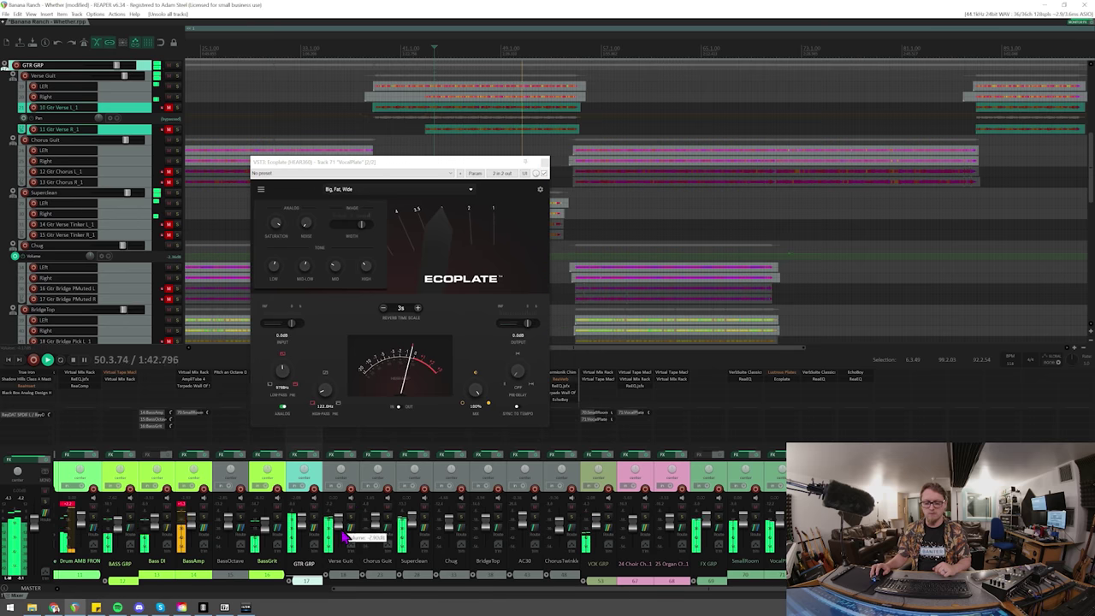
scroll(345, 535, up, 4)
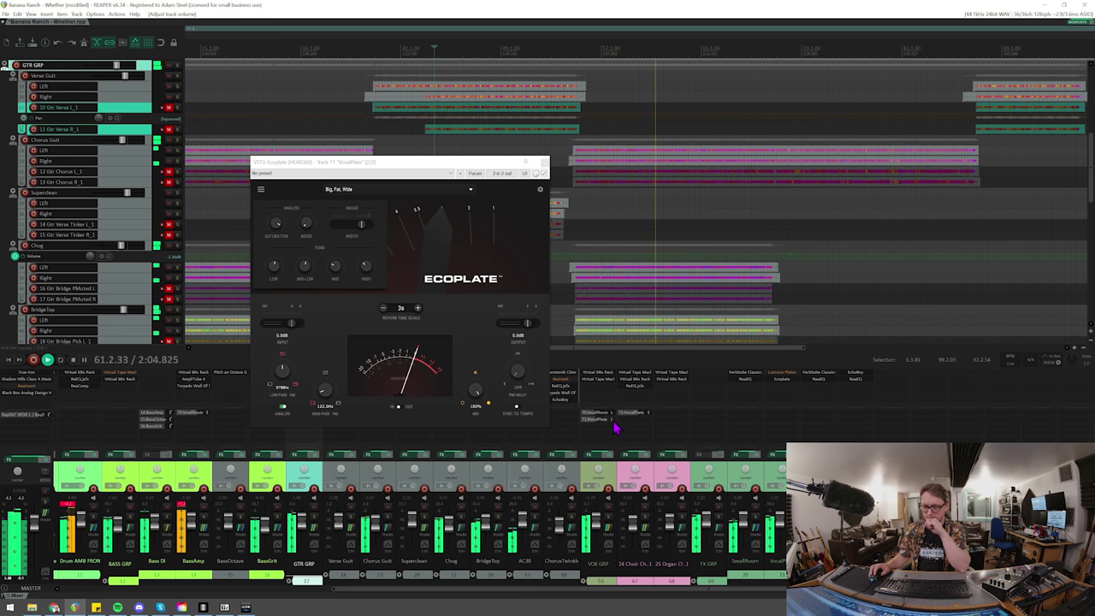
scroll(614, 426, down, 2)
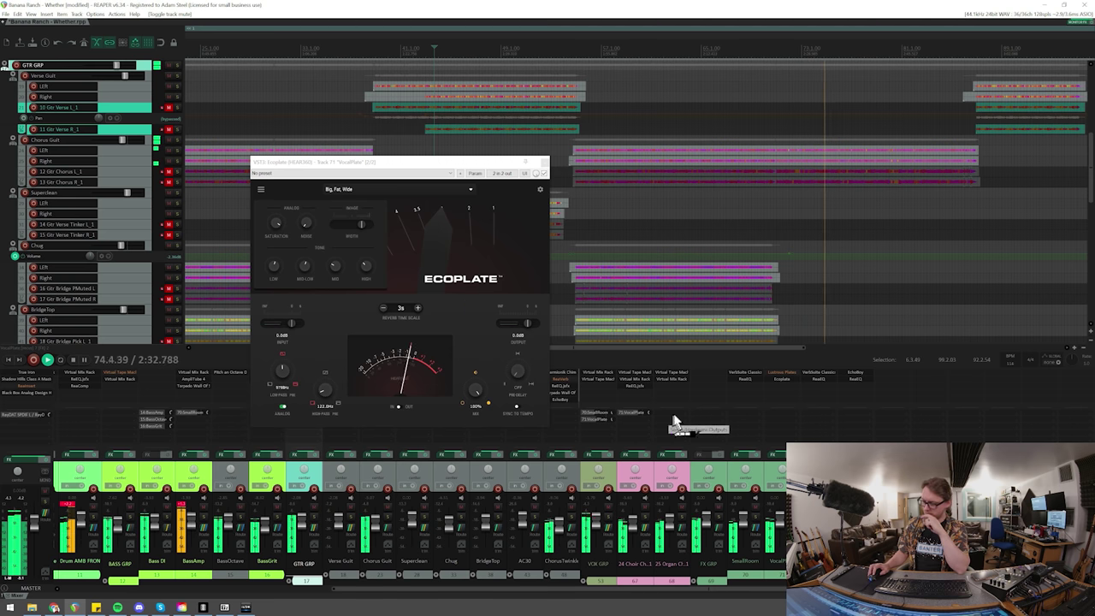
- Add a send from 25 Organ Chorus_1 to the VocalPlate bus and stop playback
drag(673, 422, 788, 418)
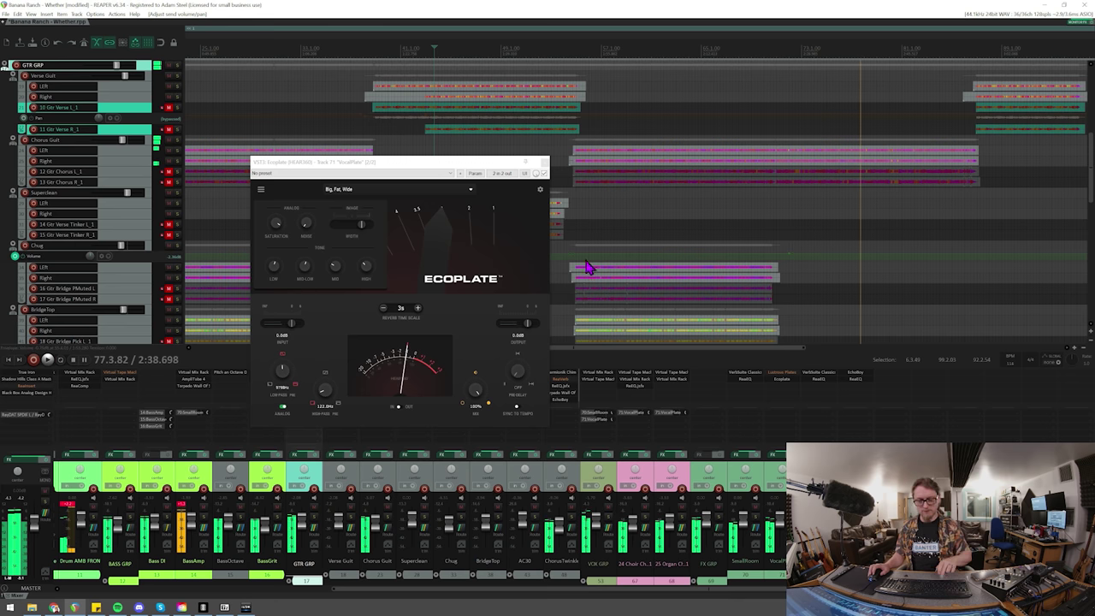
key(space)
scroll(598, 248, down, 4)
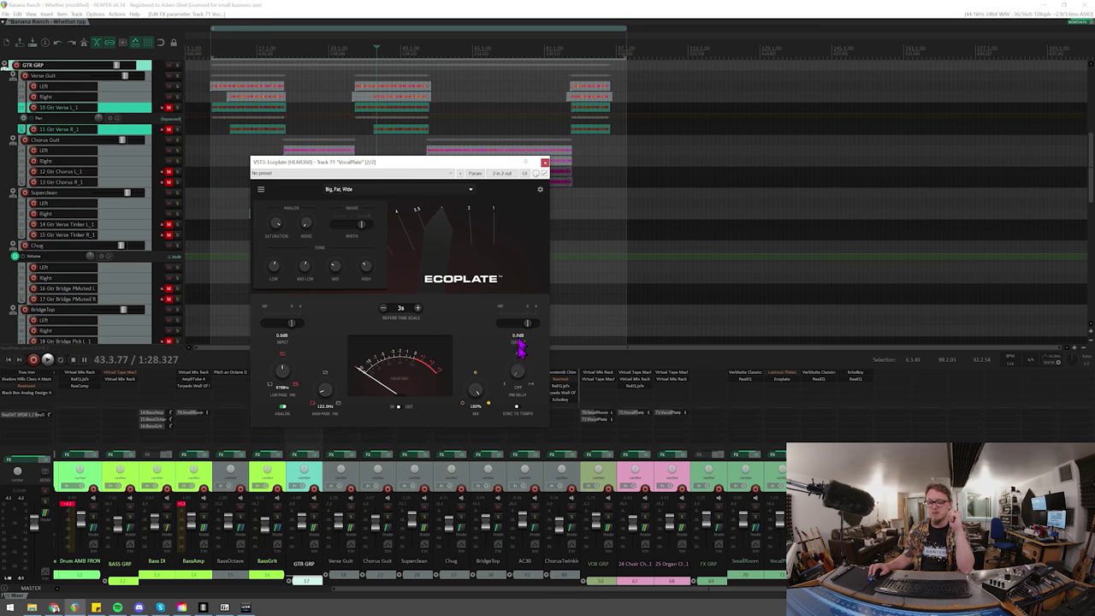
- Hide the Analog/Image/Tone panel, with 5.25s reverb time and 386ms pre-delay, and start playback
click(263, 193)
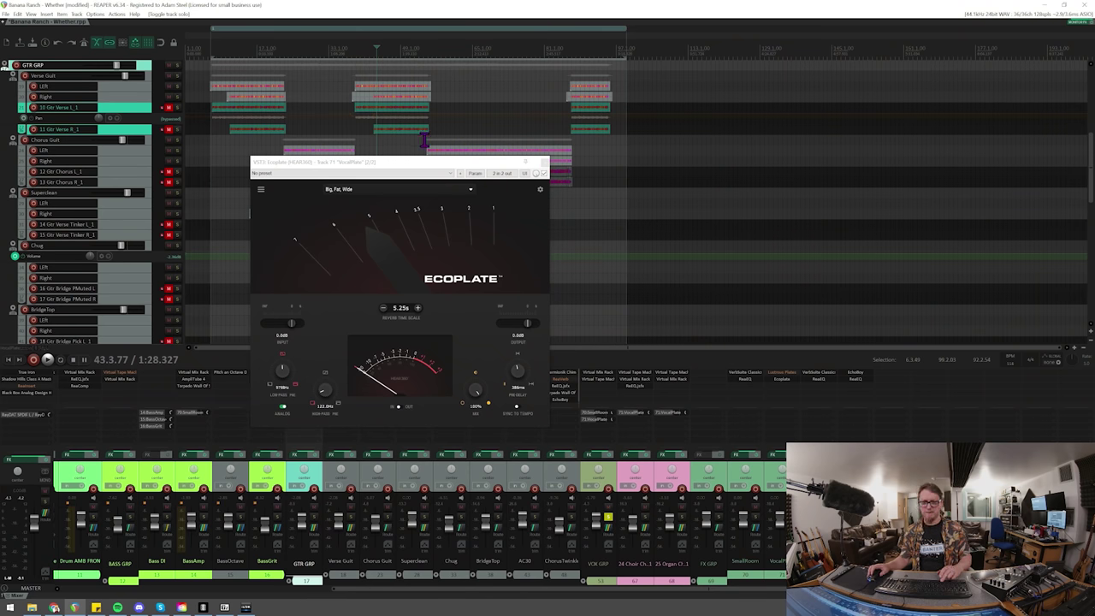
key(space)
- During playback, set Ecoplate reverb time to 3.5s and pre-delay to about 305 ms, then stop
drag(434, 177, 663, 189)
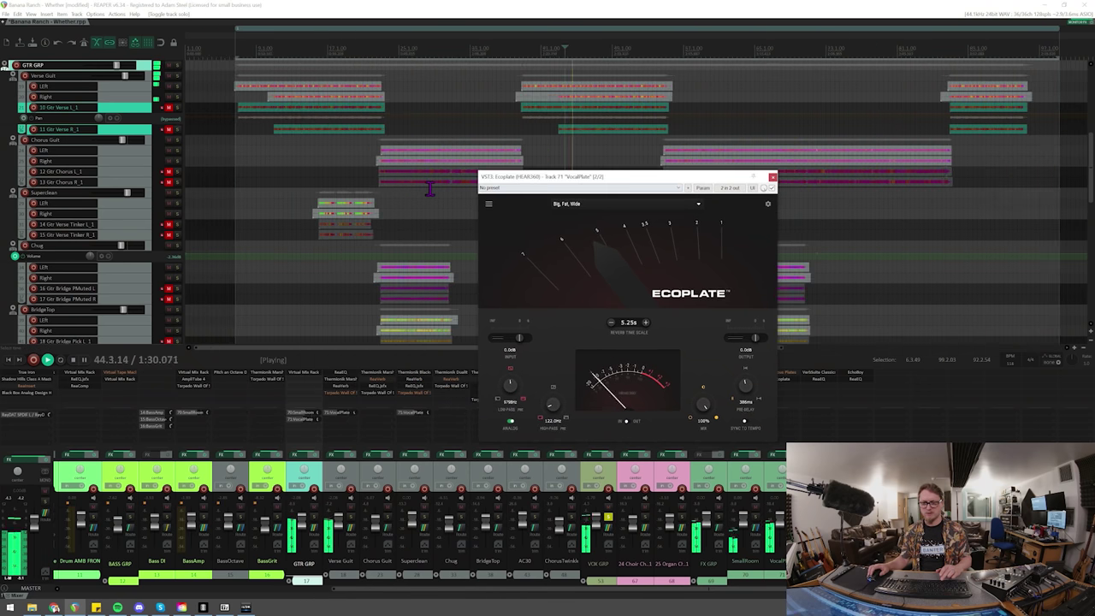
drag(579, 186, 335, 184)
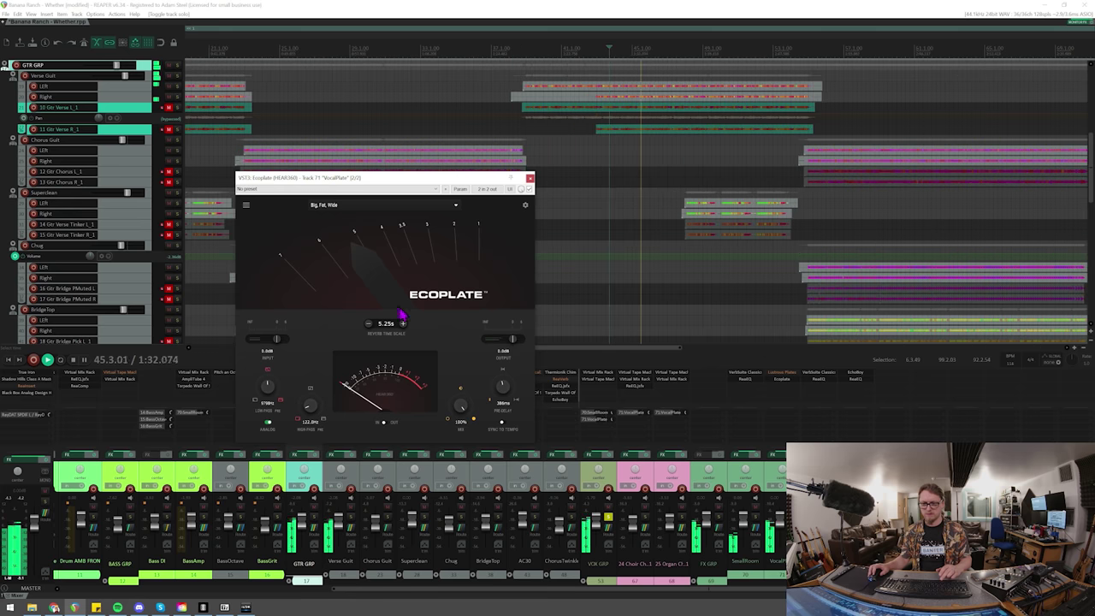
drag(491, 390, 508, 408)
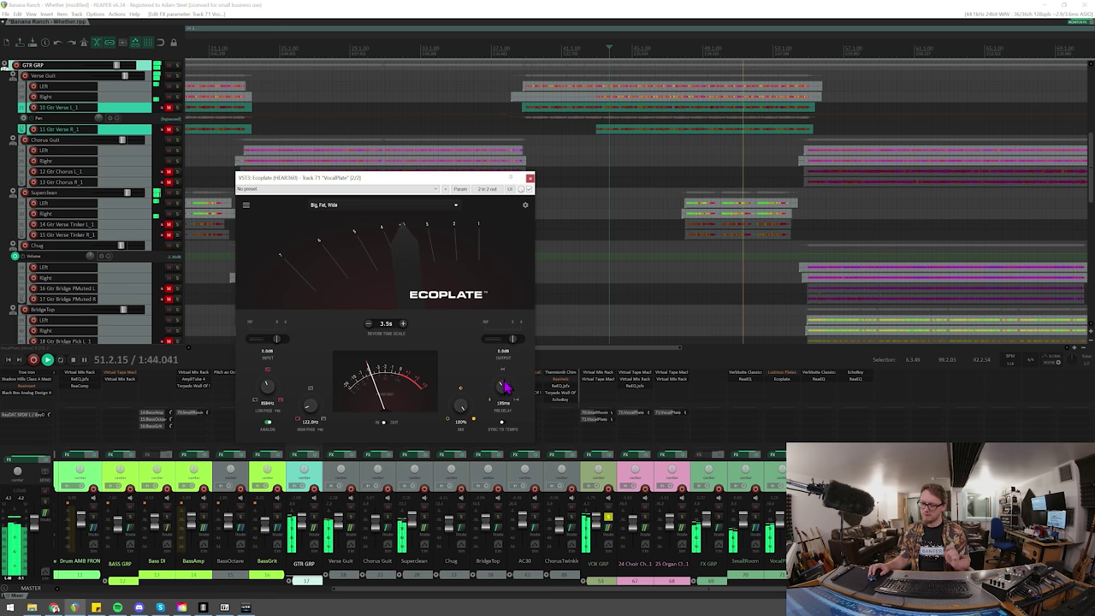
scroll(506, 387, up, 3)
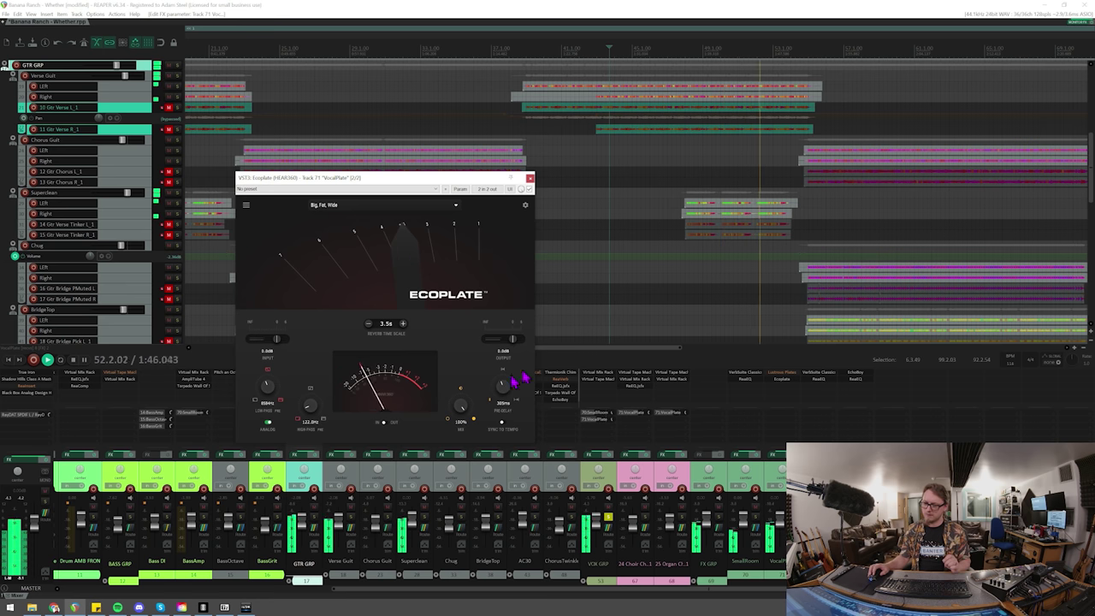
scroll(634, 242, up, 2)
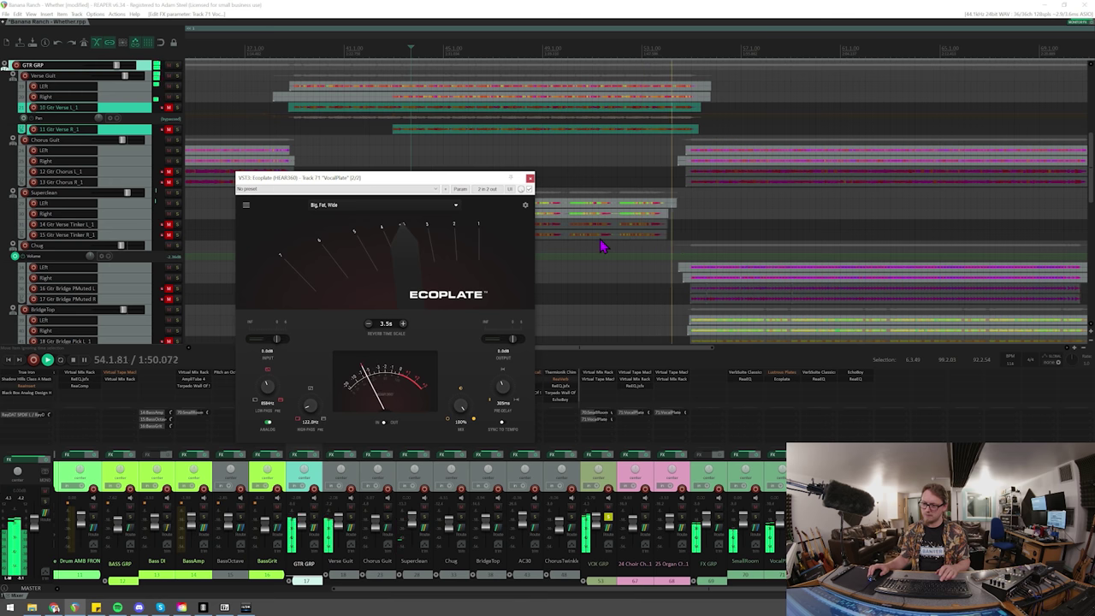
key(space)
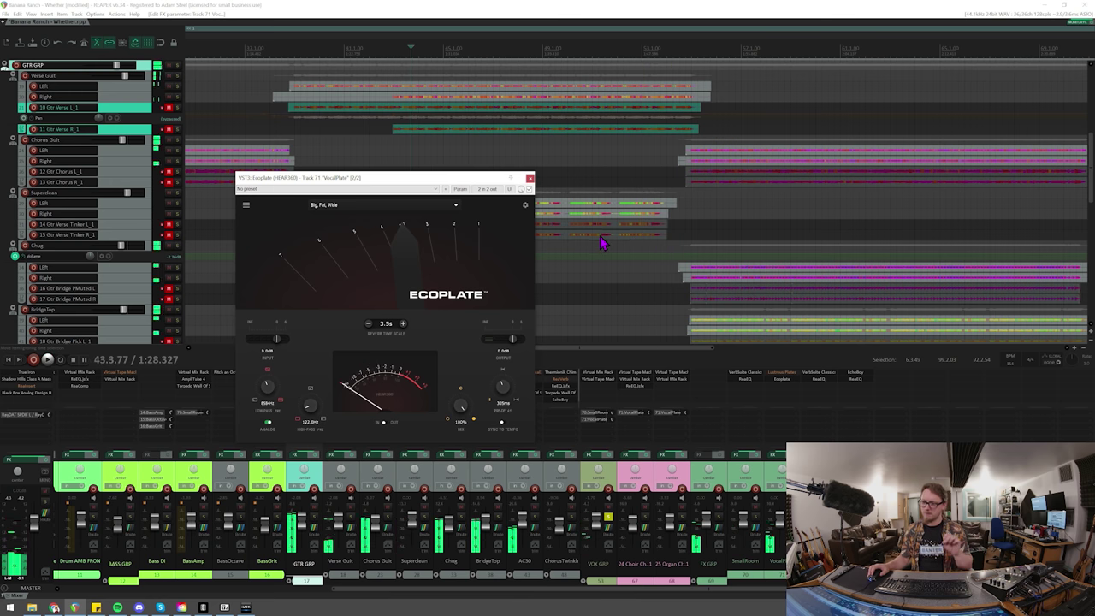